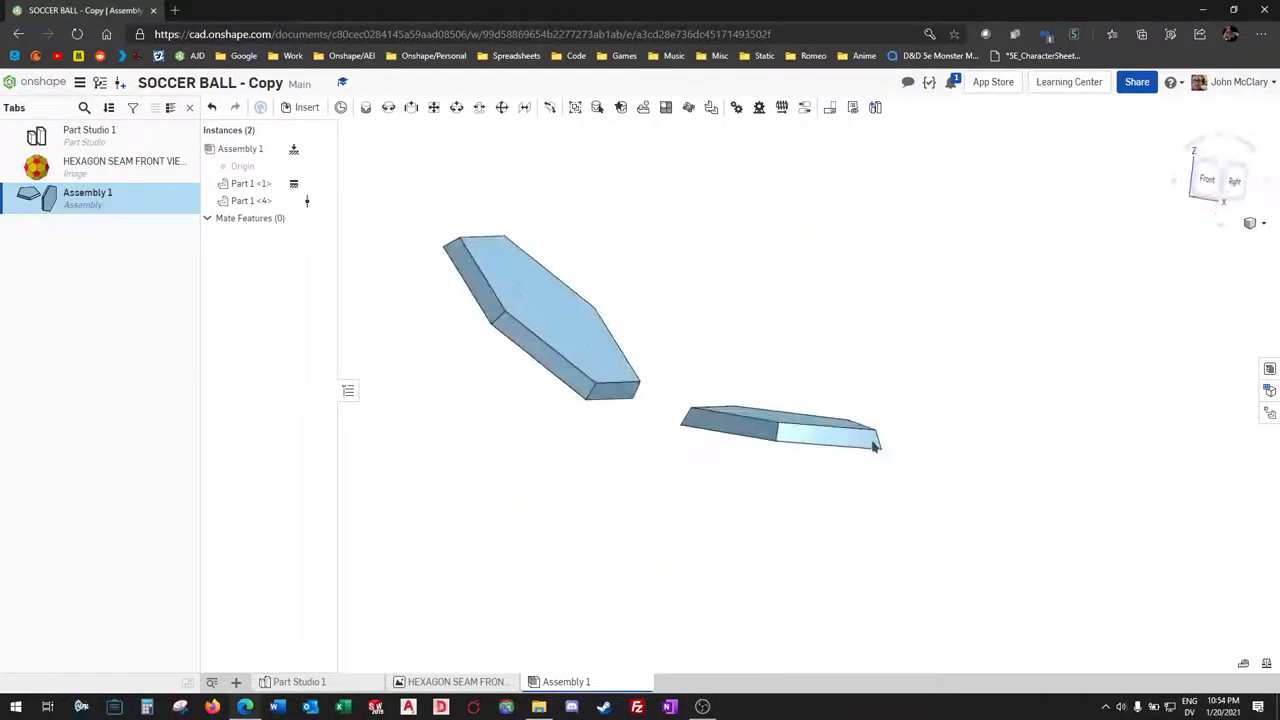
# Step: Add a Revolute mate joining a bottom edge of the hexagon to a matching bottom edge of the pentagon
pyautogui.scroll(3, 911, 491)
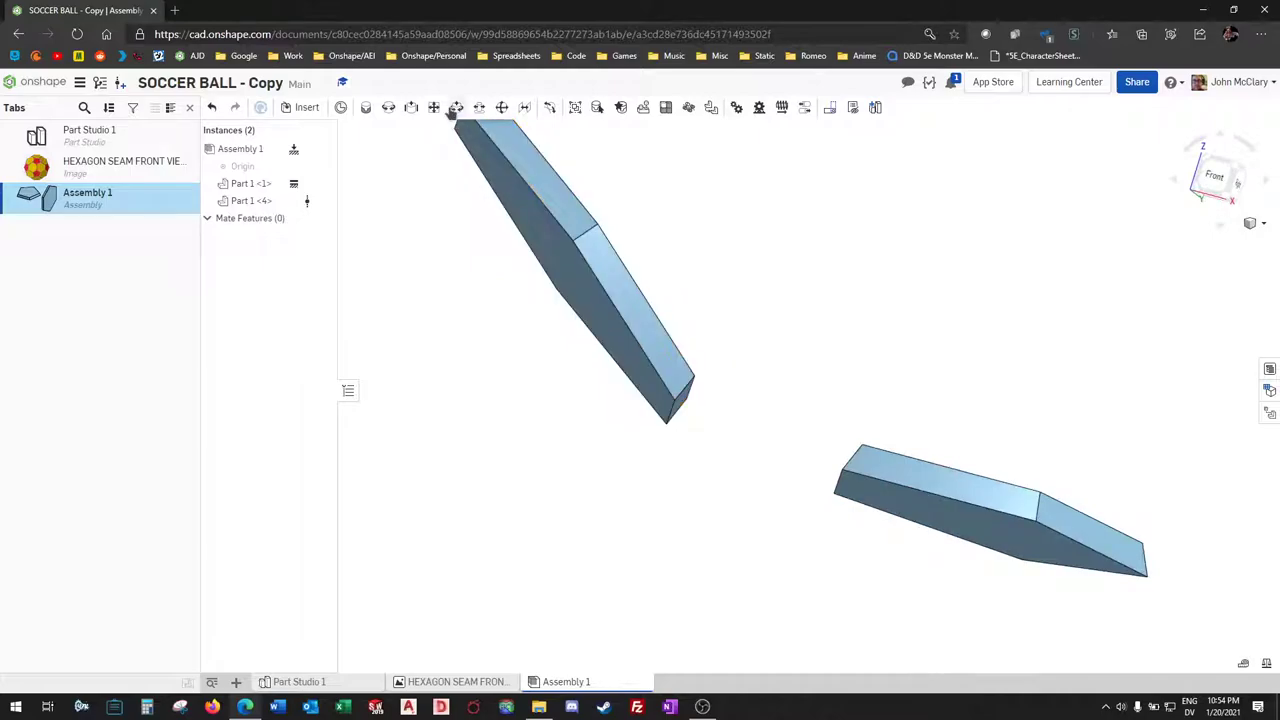
pyautogui.click(388, 107)
pyautogui.moveTo(600, 420); pyautogui.dragTo(704, 400, button='right')
pyautogui.moveTo(744, 485); pyautogui.dragTo(782, 520, button='right')
pyautogui.click(782, 515)
pyautogui.press('Return')
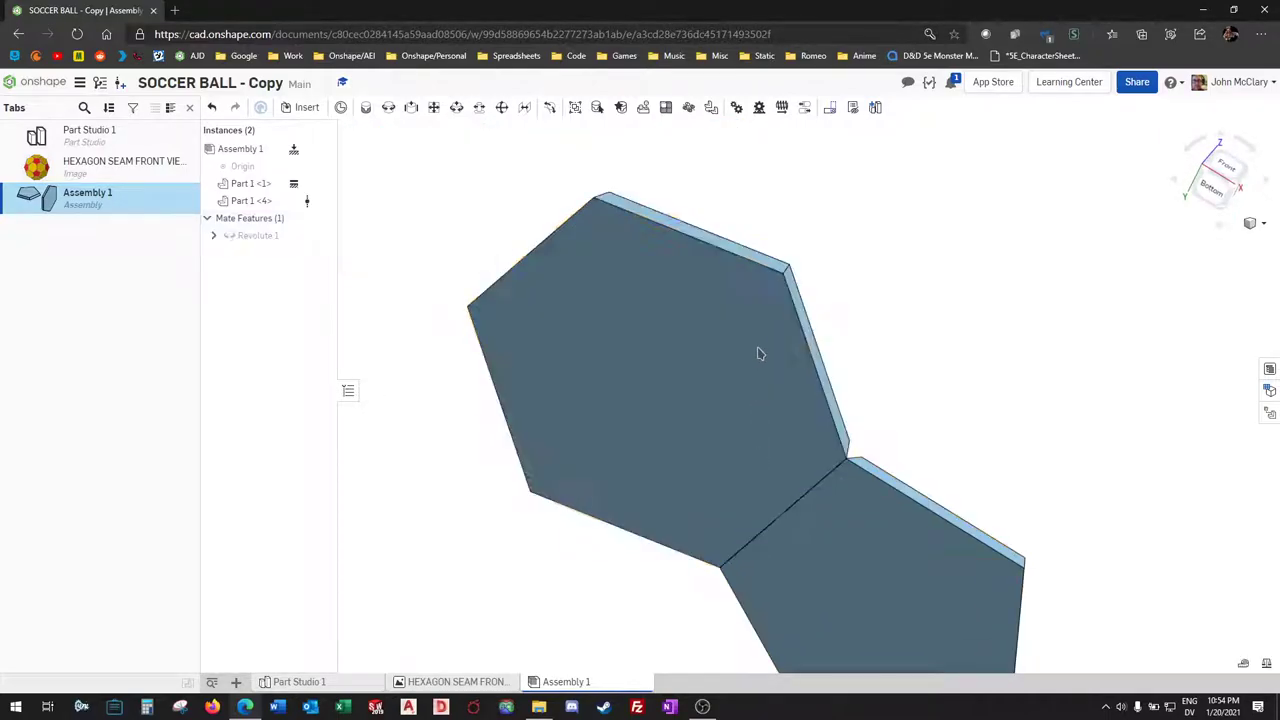
# Step: Duplicate the hexagon and place the copy near the pentagon's adjacent free edge
pyautogui.moveTo(760, 354); pyautogui.dragTo(843, 283, button='right')
pyautogui.click(843, 283)
pyautogui.hotkey('ctrl', 'c')
pyautogui.hotkey('ctrl', 'v')
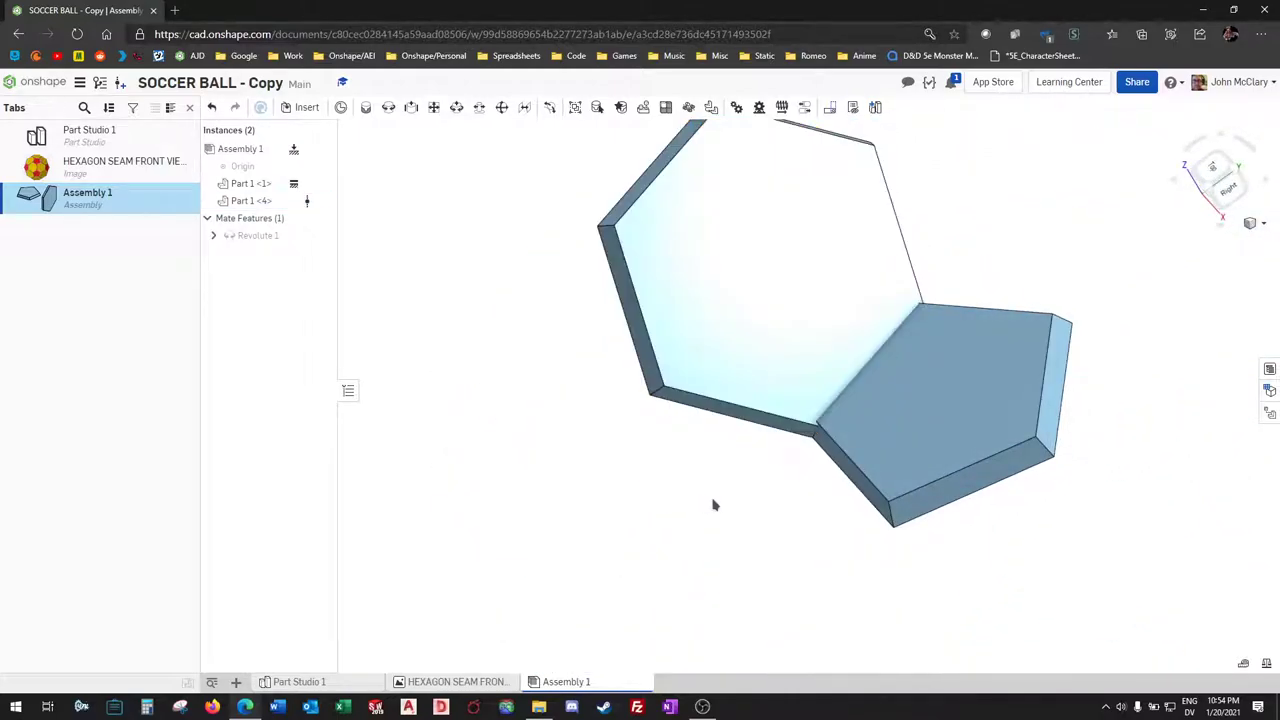
pyautogui.moveTo(715, 596); pyautogui.dragTo(855, 538)
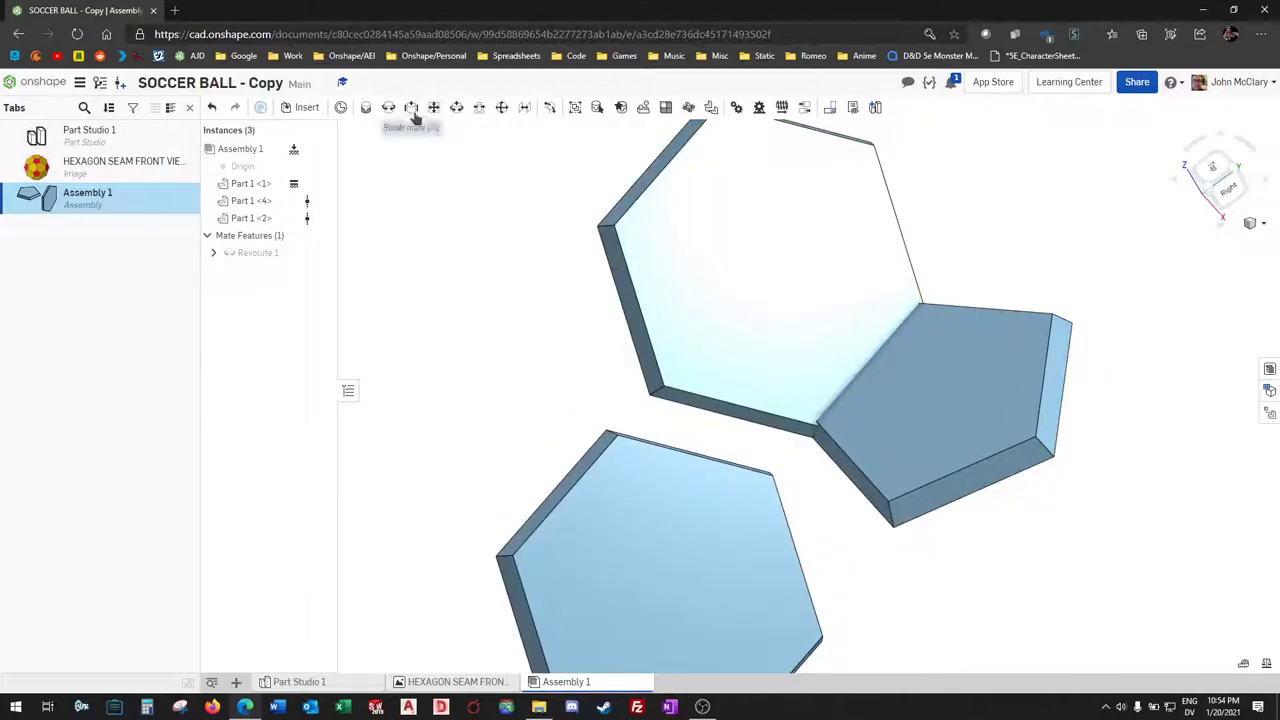
# Step: Add a Slider mate between the pentagon's adjacent bottom edge and the copied hexagon's edge, and test the copy's movement
pyautogui.click(412, 110)
pyautogui.click(851, 484)
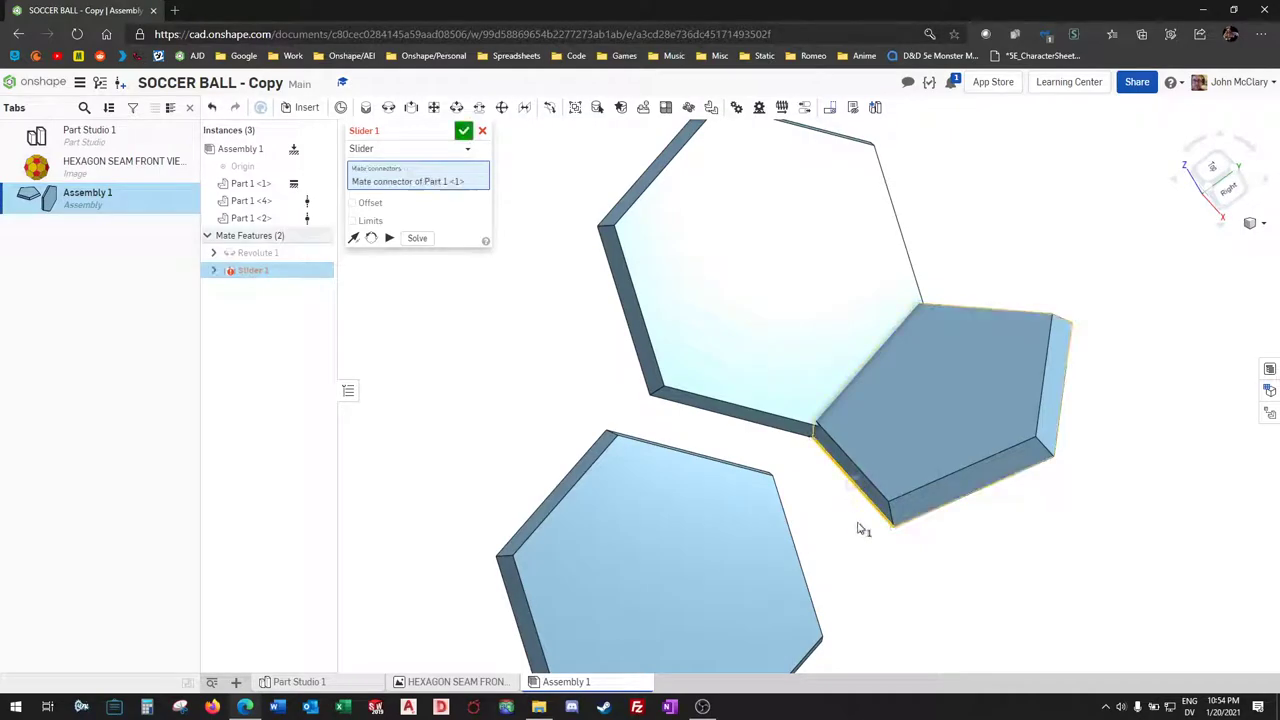
pyautogui.click(830, 524)
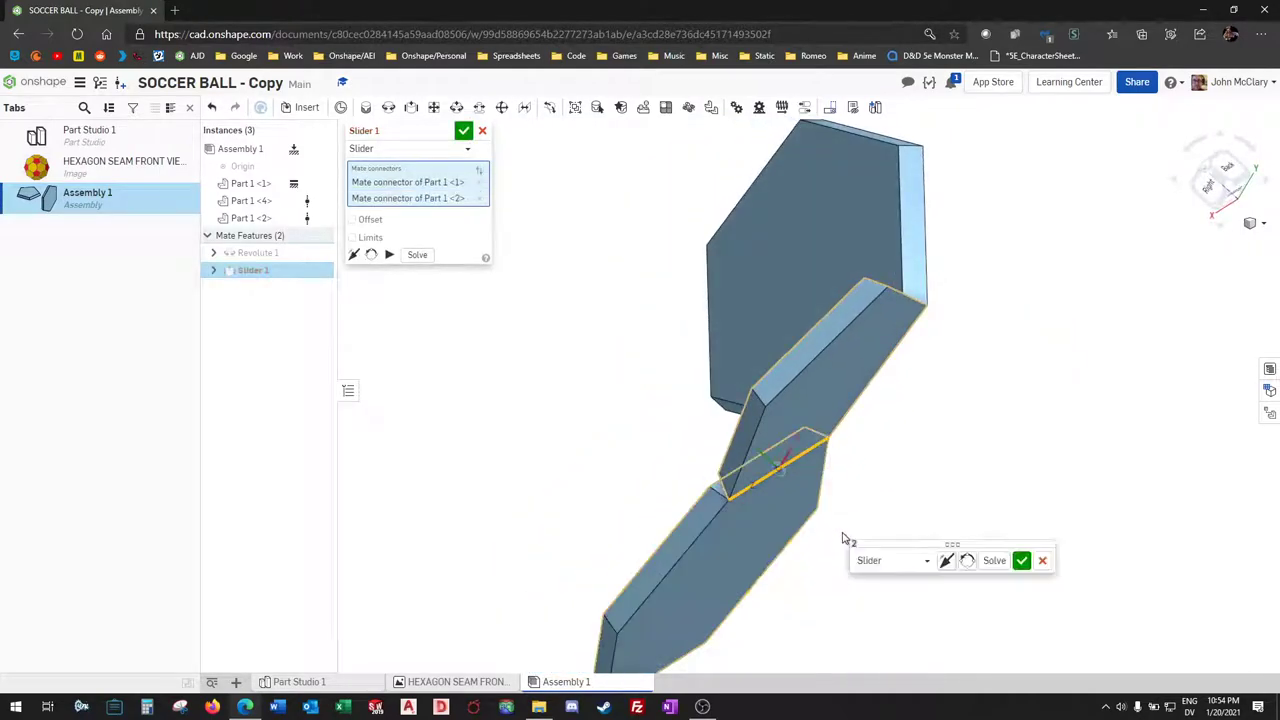
pyautogui.press('Return')
pyautogui.moveTo(866, 556); pyautogui.dragTo(820, 566, button='right')
pyautogui.moveTo(840, 486)
pyautogui.mouseDown()
pyautogui.moveTo(889, 474)
pyautogui.moveTo(838, 497)
pyautogui.mouseUp()
pyautogui.moveTo(783, 625); pyautogui.dragTo(755, 511)
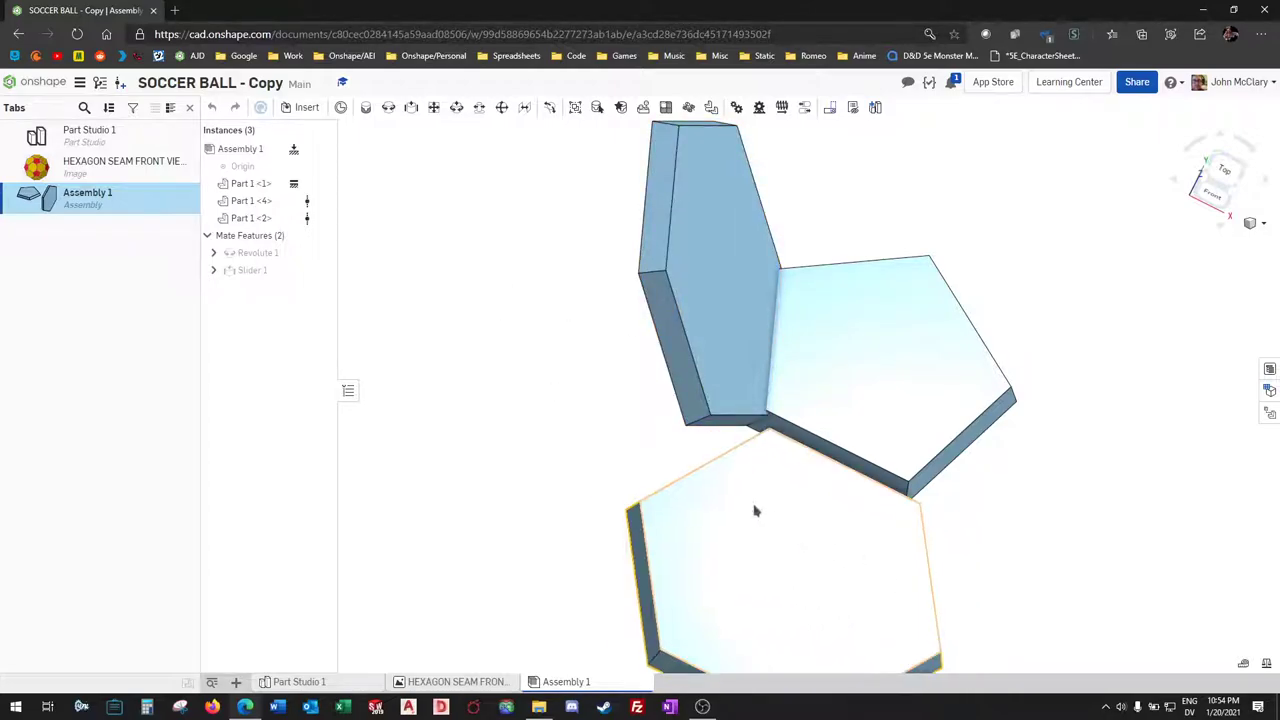
# Step: Add a Revolute mate between the facing bottom edges of the original hexagon and the copied hexagon
pyautogui.click(389, 107)
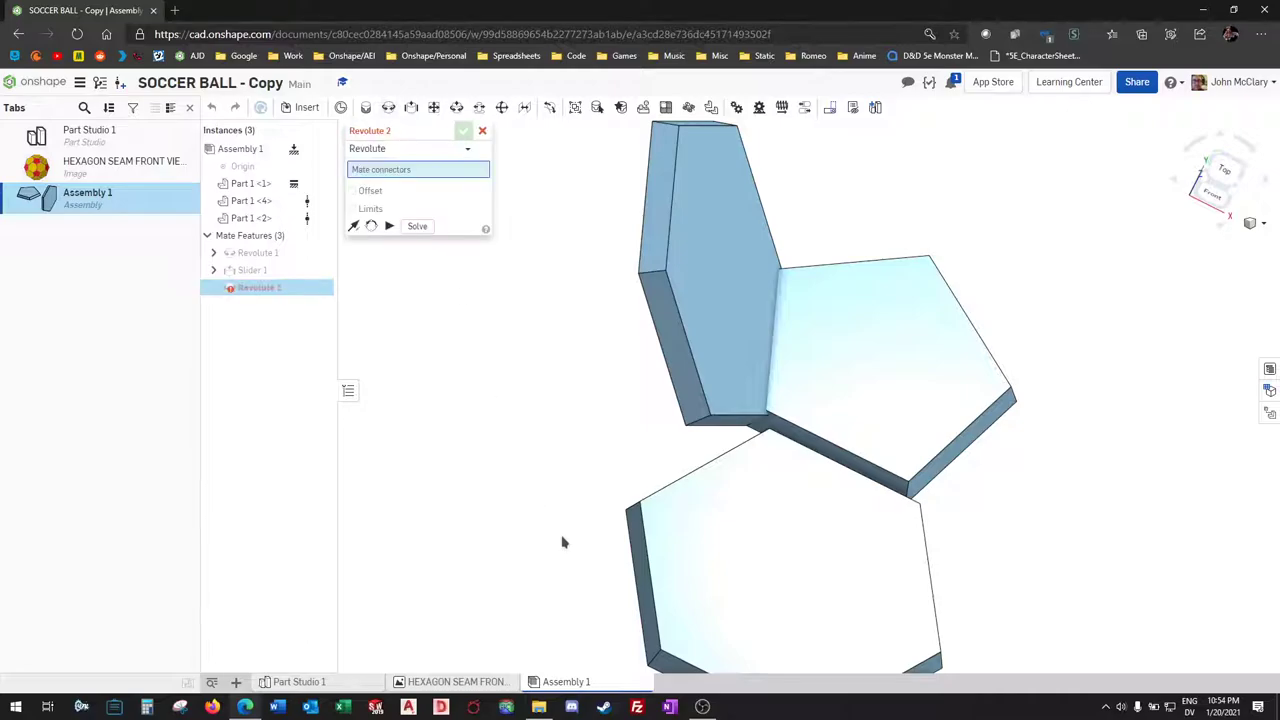
pyautogui.moveTo(563, 537); pyautogui.dragTo(578, 484, button='right')
pyautogui.moveTo(681, 424); pyautogui.dragTo(771, 440, button='right')
pyautogui.click(717, 390)
pyautogui.click(731, 561)
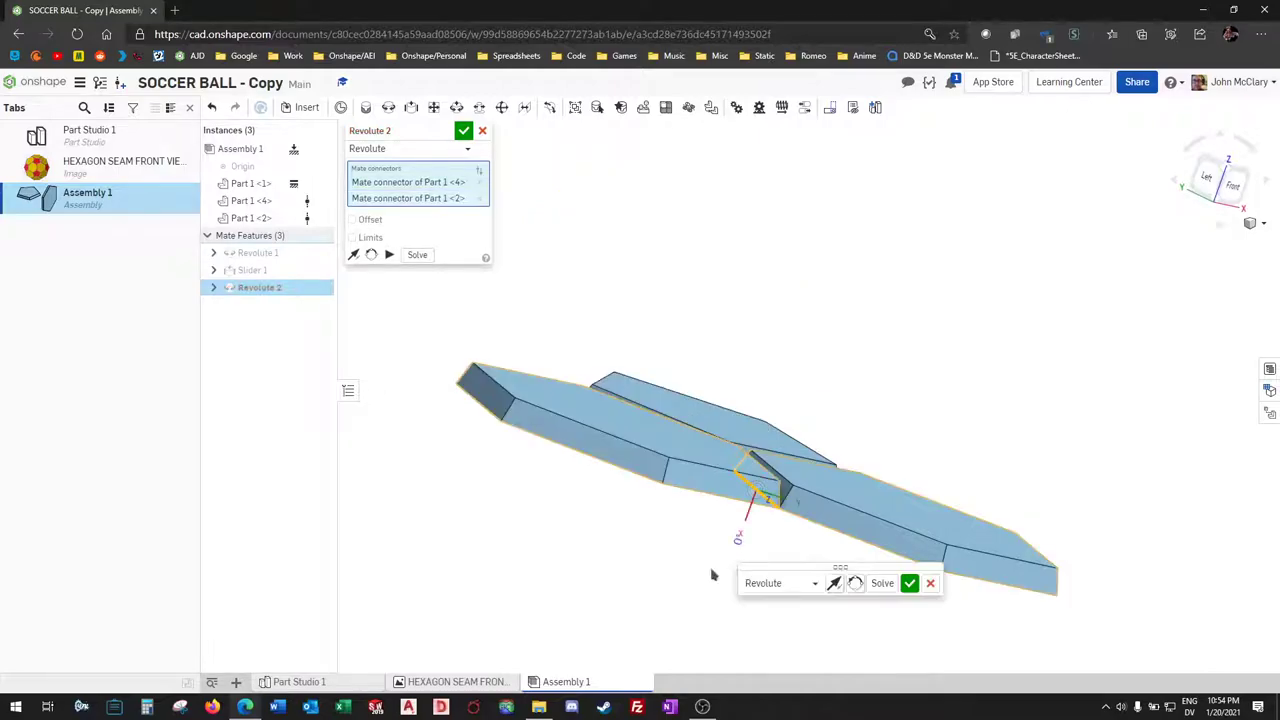
pyautogui.press('Return')
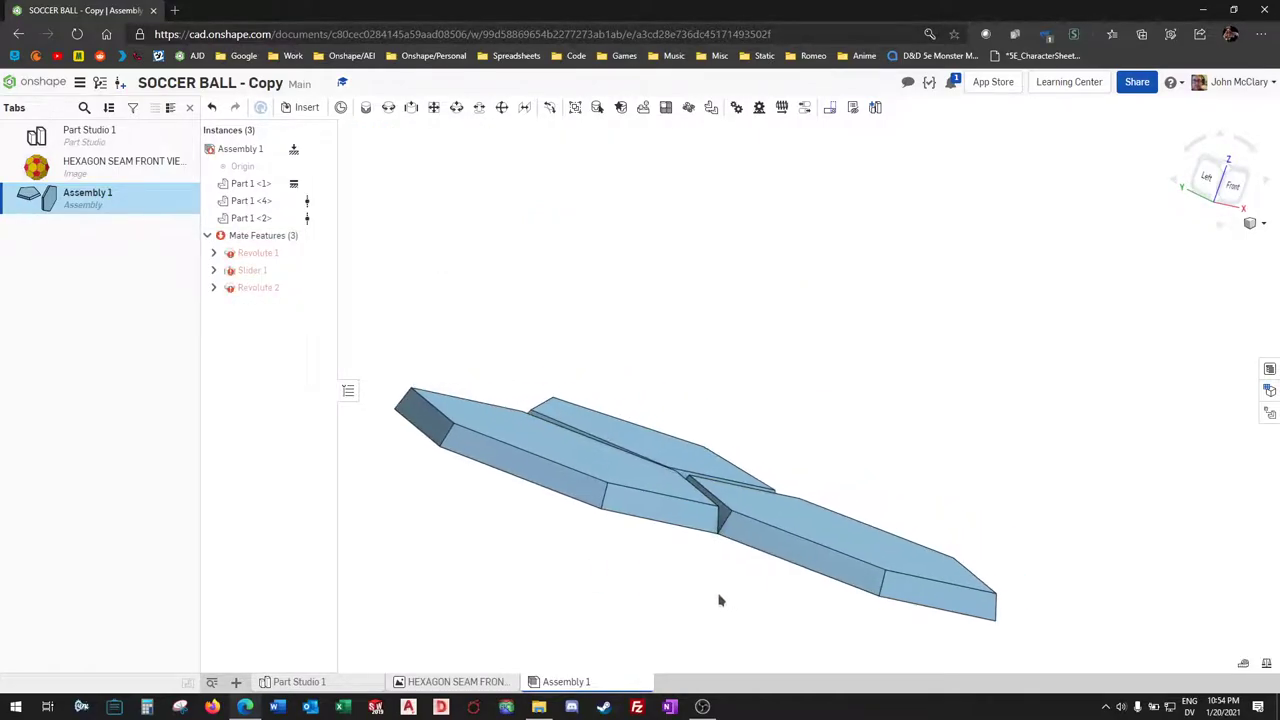
pyautogui.moveTo(720, 600); pyautogui.dragTo(814, 514, button='right')
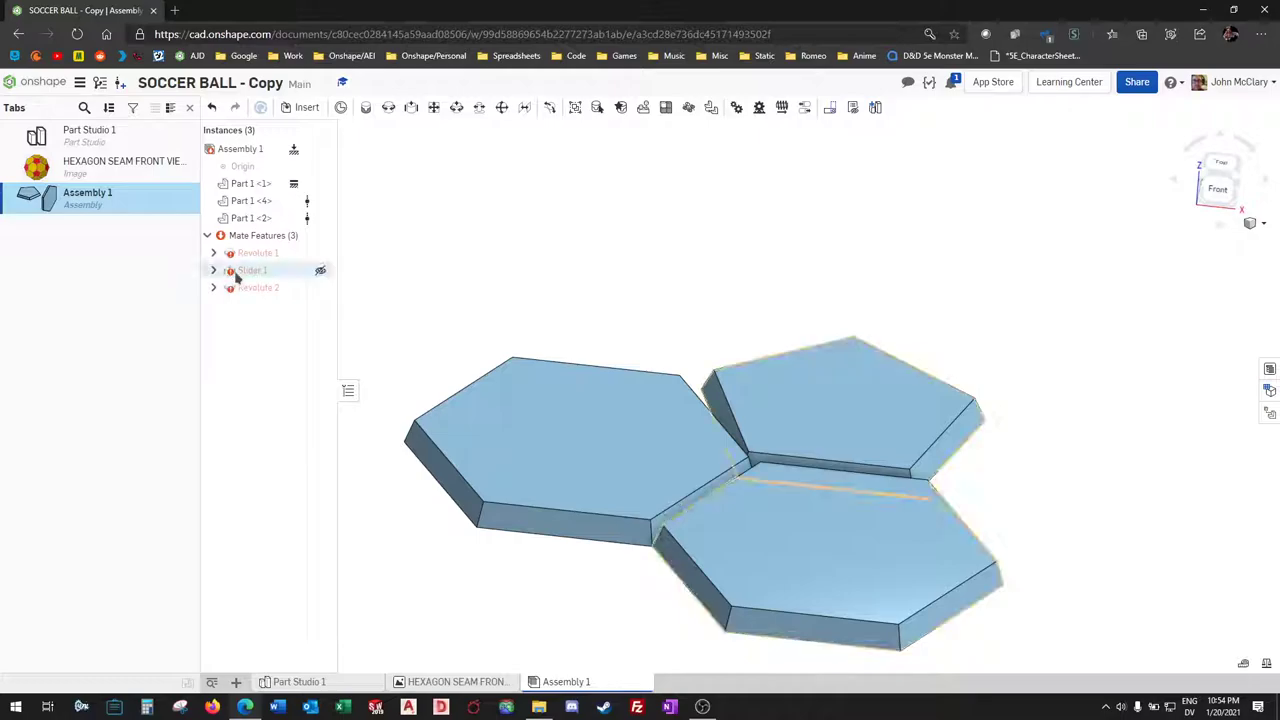
# Step: Change the failing Slider mate to Cylindrical and test how the connected panels fold
pyautogui.rightClick(264, 271)
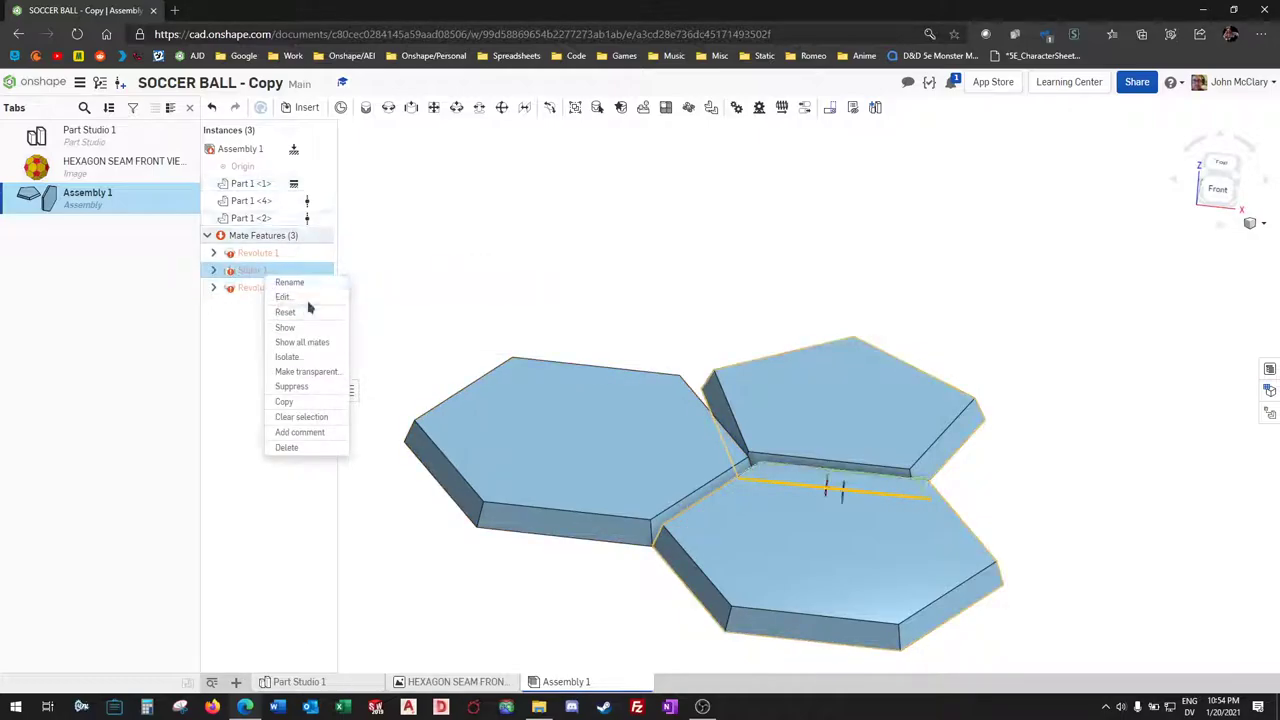
pyautogui.click(283, 297)
pyautogui.click(377, 152)
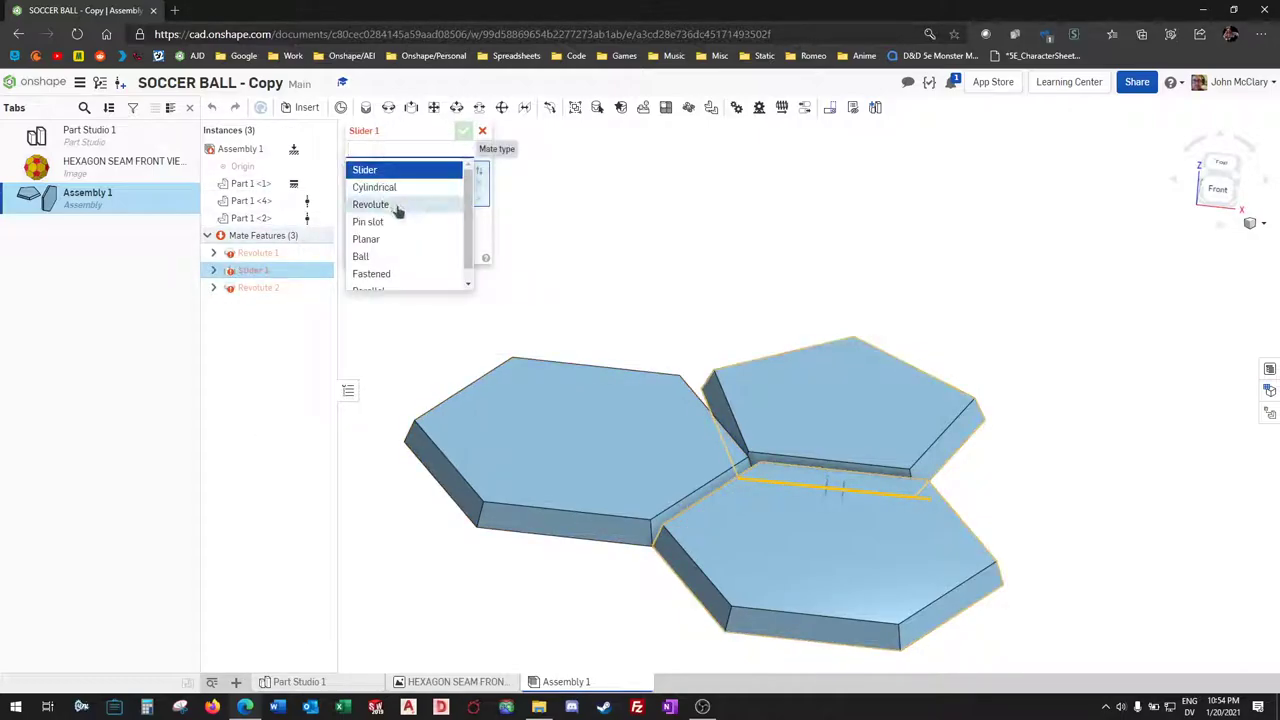
pyautogui.click(398, 188)
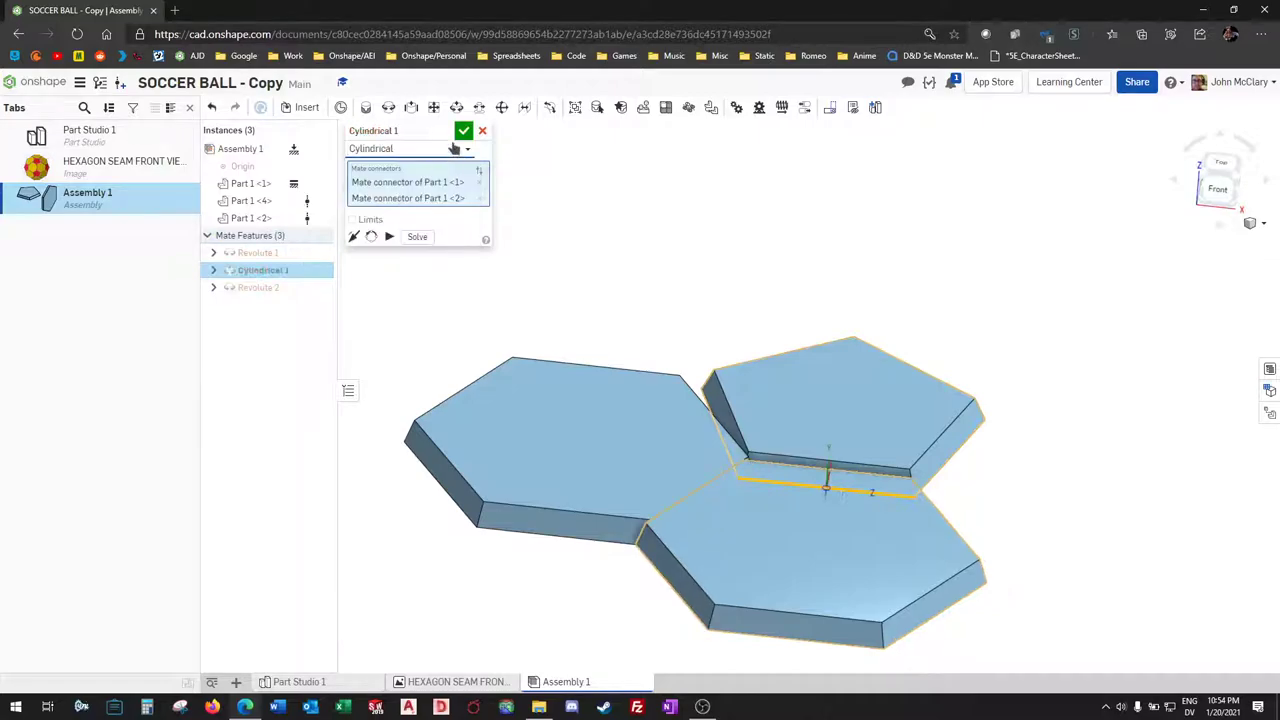
pyautogui.click(463, 132)
pyautogui.moveTo(622, 541)
pyautogui.mouseDown(button='right')
pyautogui.moveTo(675, 497)
pyautogui.moveTo(633, 524)
pyautogui.mouseUp(button='right')
pyautogui.moveTo(706, 371); pyautogui.dragTo(674, 406)
pyautogui.moveTo(675, 410); pyautogui.dragTo(718, 566, button='right')
# Step: Duplicate the second hexagon and move the new copy clear of the pentagon's next free edge
pyautogui.click(585, 476)
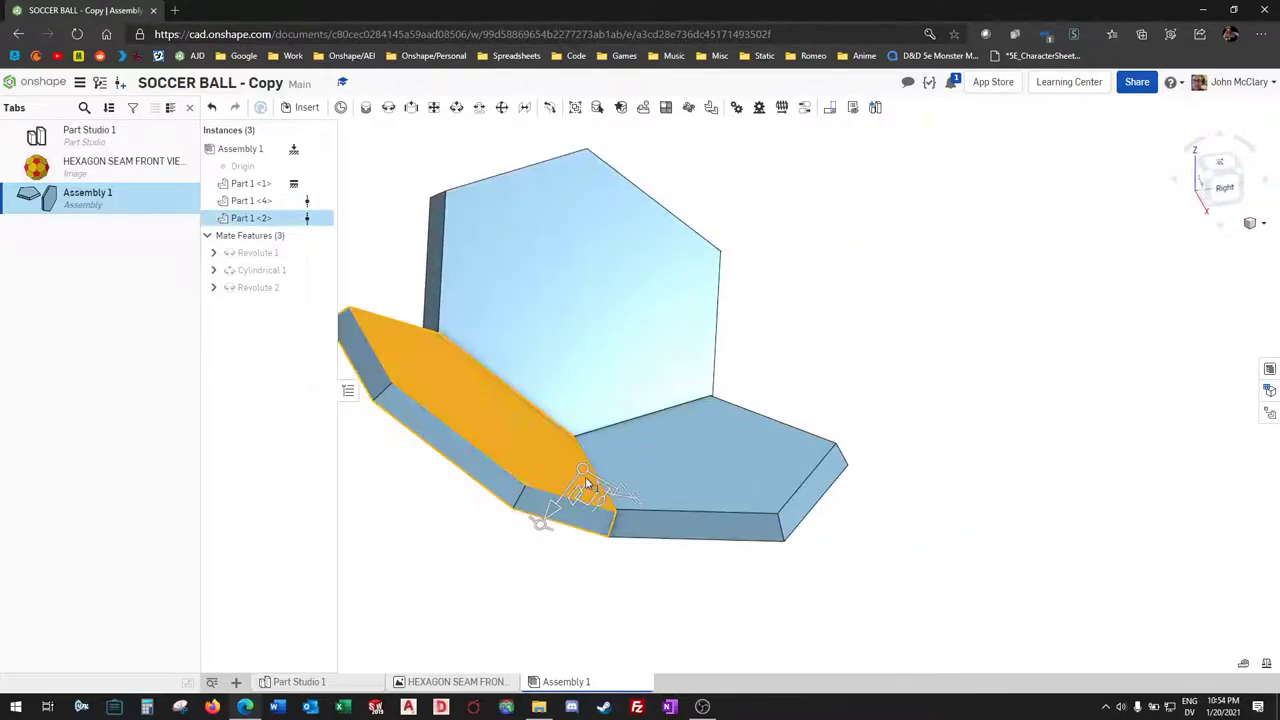
pyautogui.hotkey('ctrl', 'c')
pyautogui.hotkey('ctrl', 'v')
pyautogui.moveTo(823, 606); pyautogui.dragTo(817, 578, button='right')
pyautogui.scroll(-5, 818, 582)
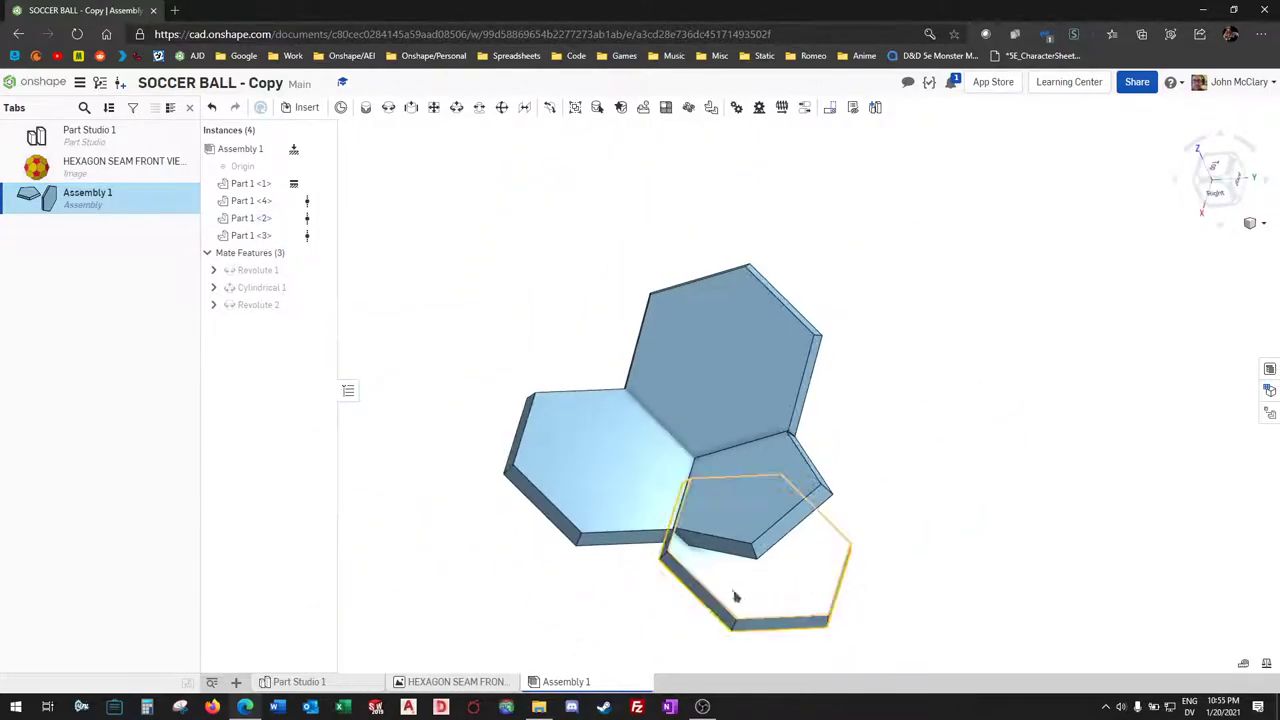
pyautogui.click(740, 596)
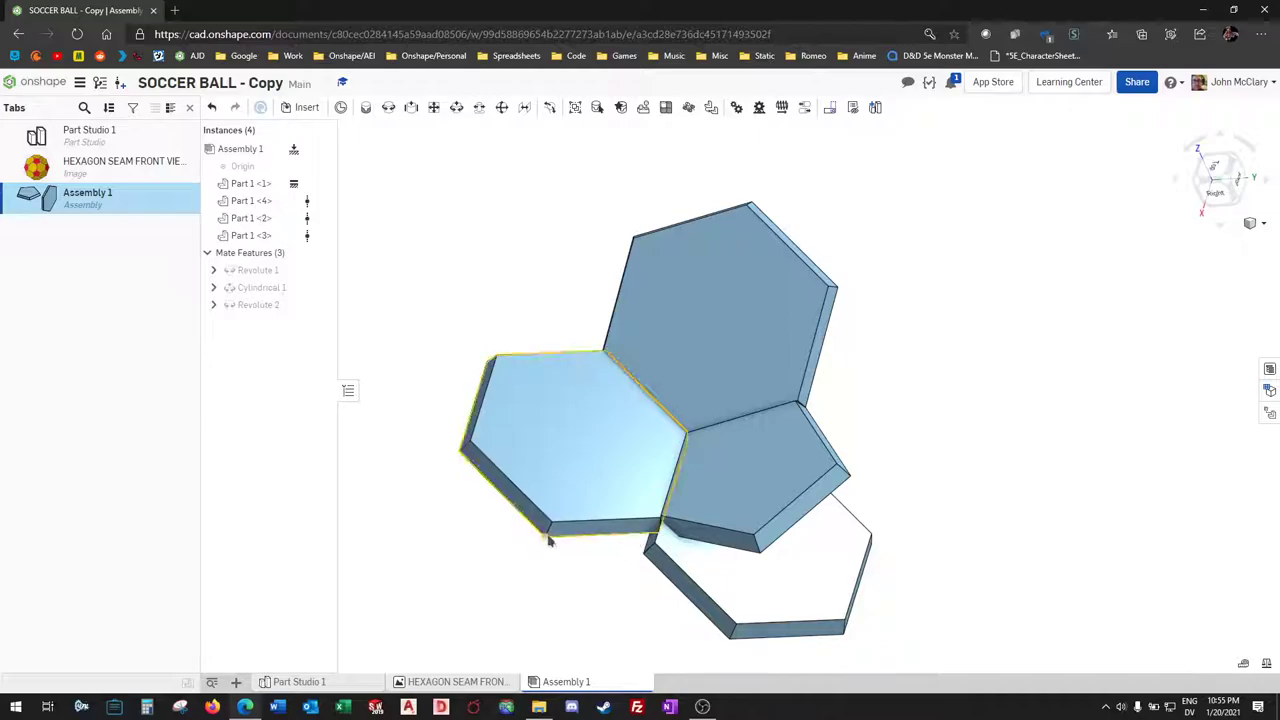
pyautogui.moveTo(731, 594); pyautogui.dragTo(666, 711)
pyautogui.scroll(-1, 772, 586)
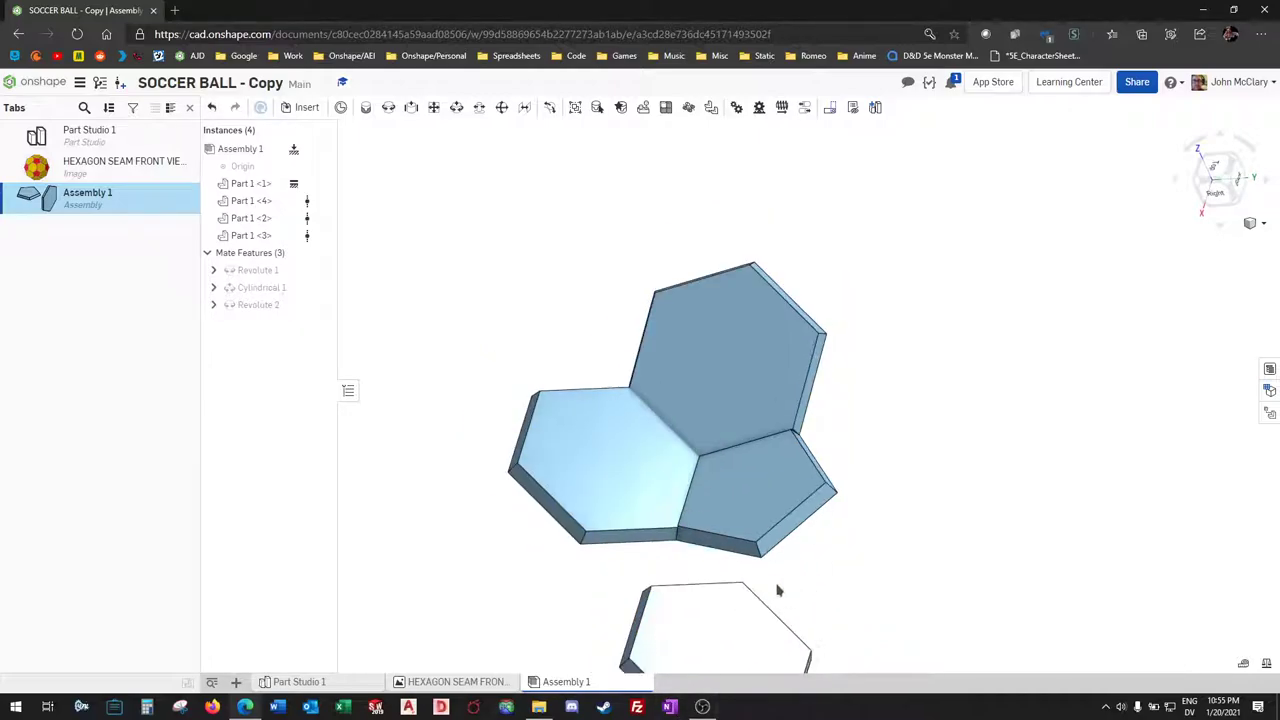
# Step: Add a Revolute mate between the third hexagon's edge and the pentagon's next bottom edge, and swing the hexagon upward
pyautogui.press('s')
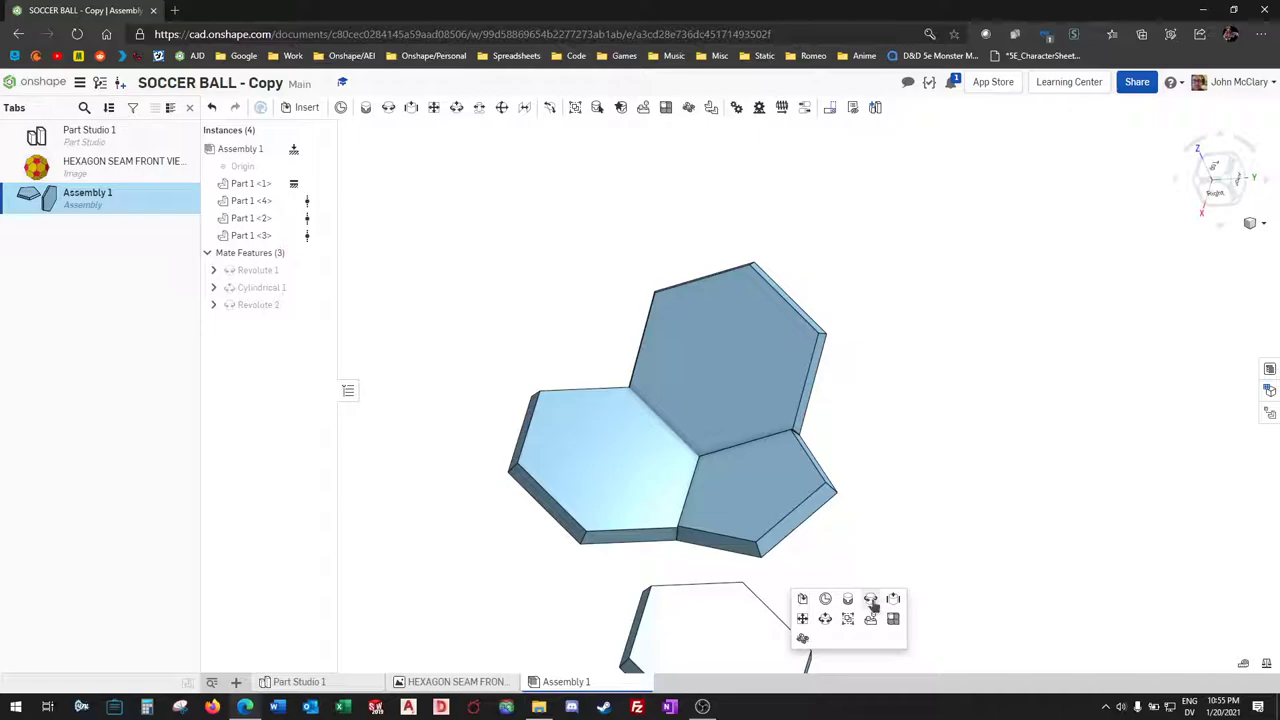
pyautogui.click(871, 600)
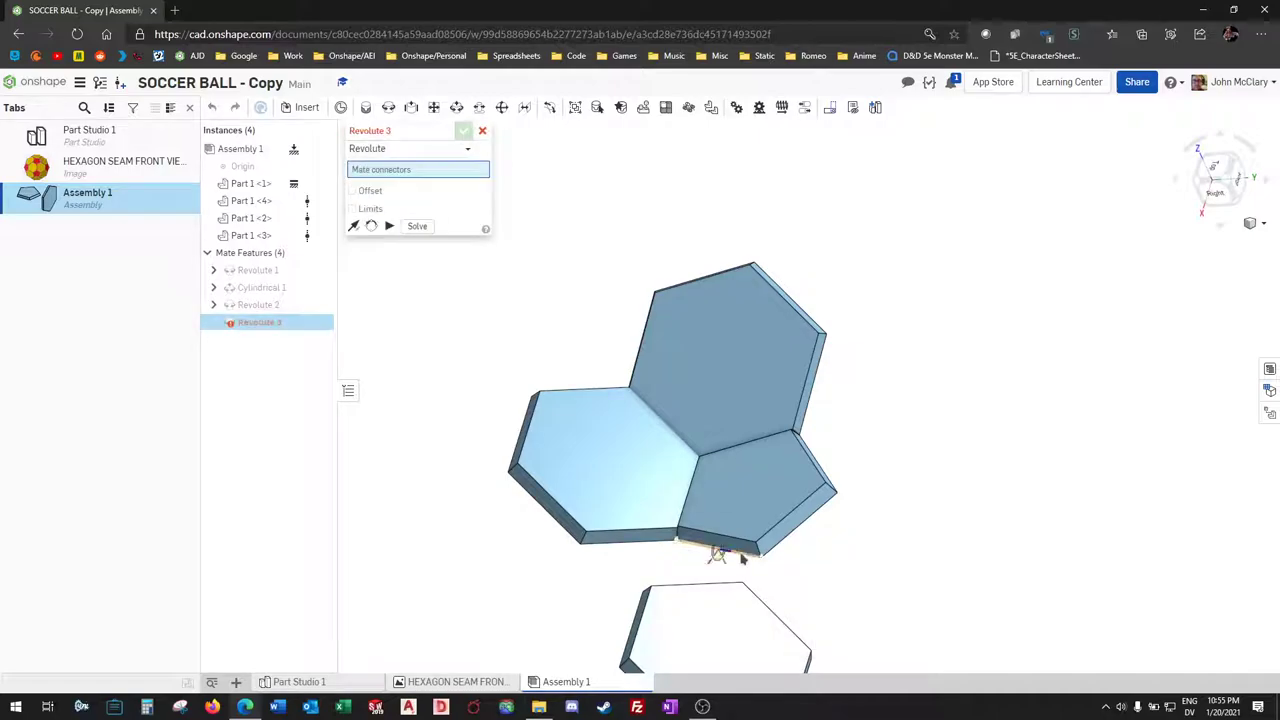
pyautogui.click(742, 558)
pyautogui.moveTo(800, 571); pyautogui.dragTo(683, 528, button='right')
pyautogui.scroll(2, 793, 608)
pyautogui.click(790, 629)
pyautogui.press('s')
pyautogui.click(808, 597)
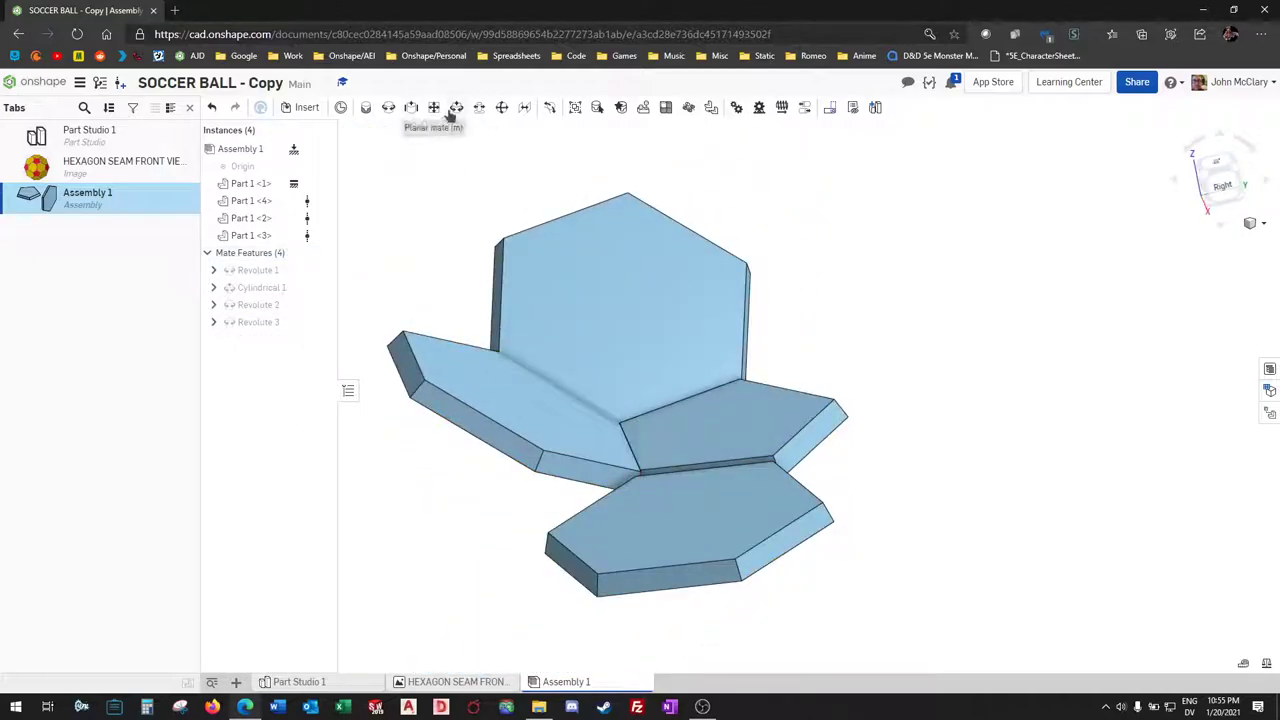
pyautogui.moveTo(266, 335)
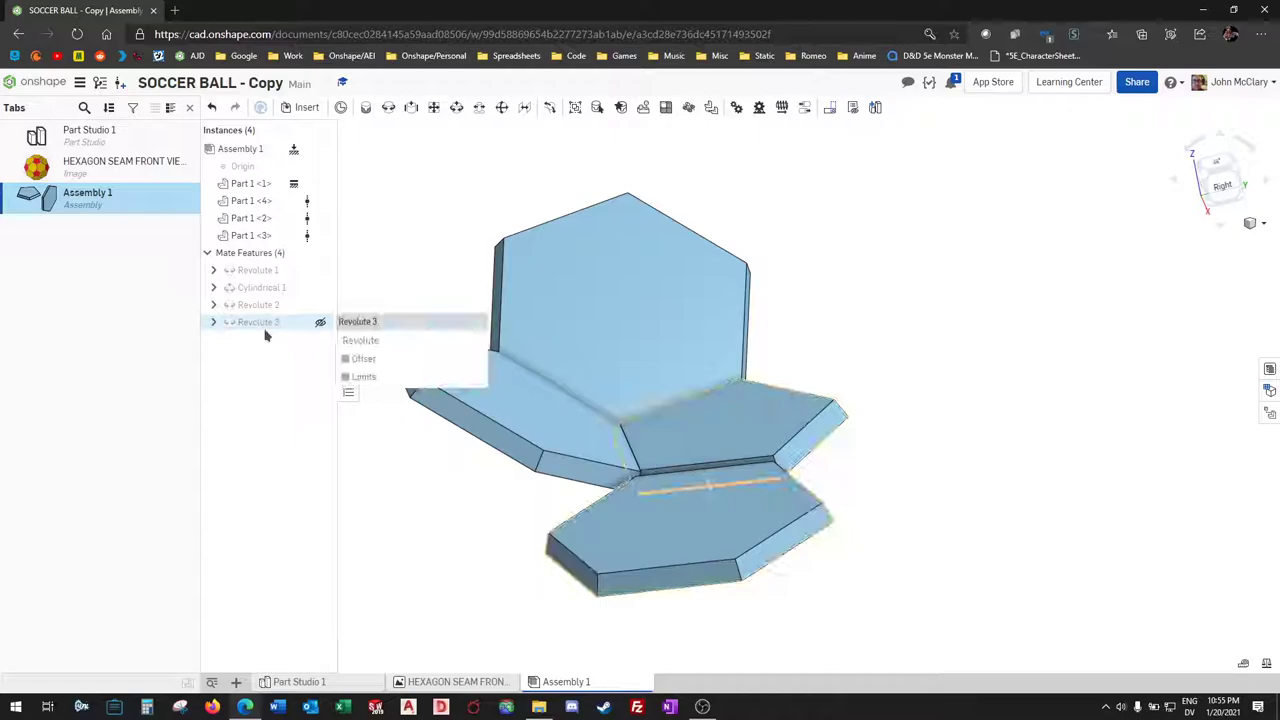
pyautogui.moveTo(688, 515); pyautogui.dragTo(617, 392)
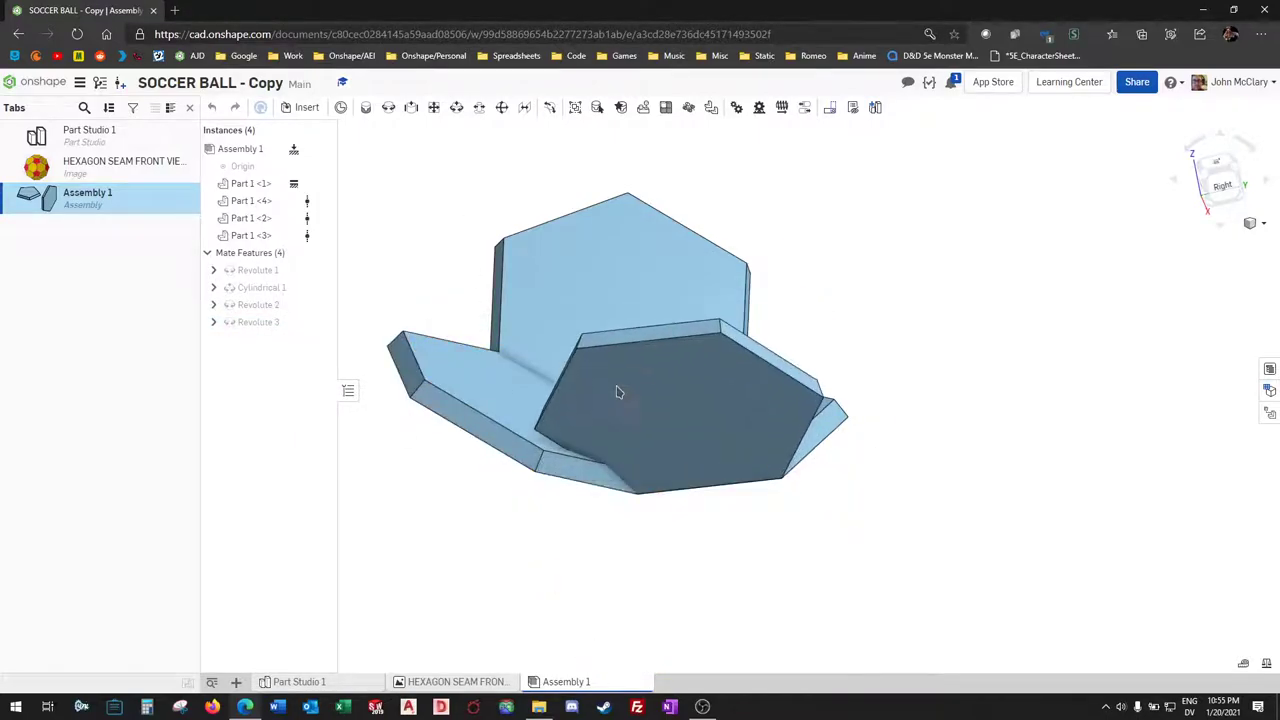
# Step: Add a Cylindrical mate between the adjacent bottom edges of the third and second hexagons
pyautogui.click(456, 108)
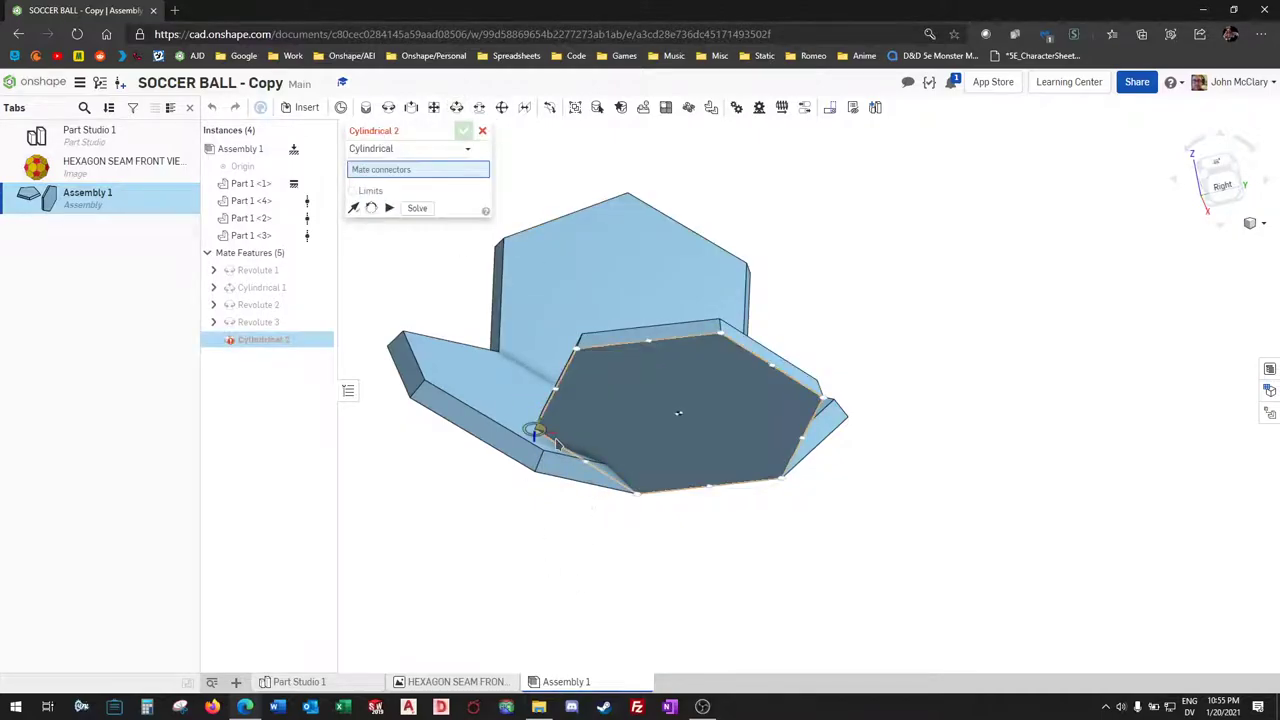
pyautogui.scroll(3, 555, 448)
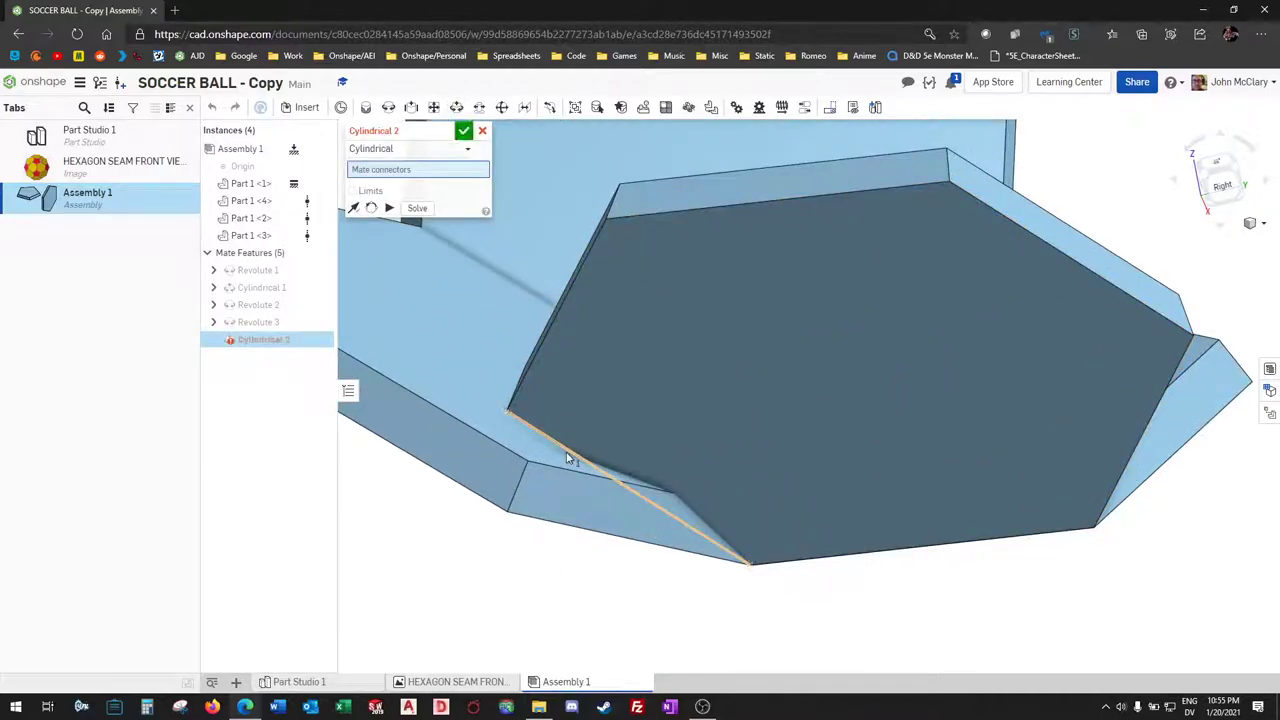
pyautogui.click(567, 457)
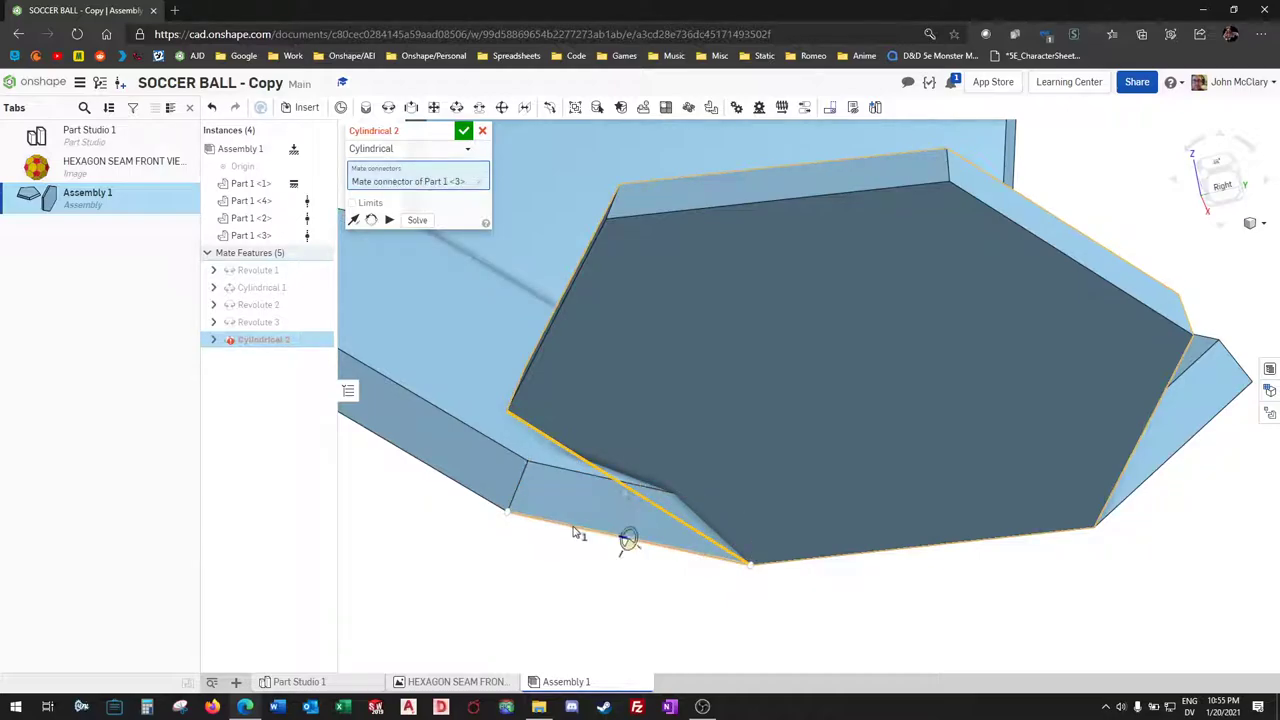
pyautogui.click(574, 532)
pyautogui.press('Return')
pyautogui.scroll(-3, 567, 563)
pyautogui.moveTo(703, 431); pyautogui.dragTo(394, 380, button='right')
pyautogui.moveTo(394, 429); pyautogui.dragTo(575, 455, button='right')
# Step: Delete the two copied hexagons from the assembly
pyautogui.click(590, 435)
pyautogui.press('Delete')
pyautogui.click(550, 440)
pyautogui.click(617, 374)
pyautogui.click(602, 368)
pyautogui.press('Delete')
pyautogui.scroll(-1, 590, 343)
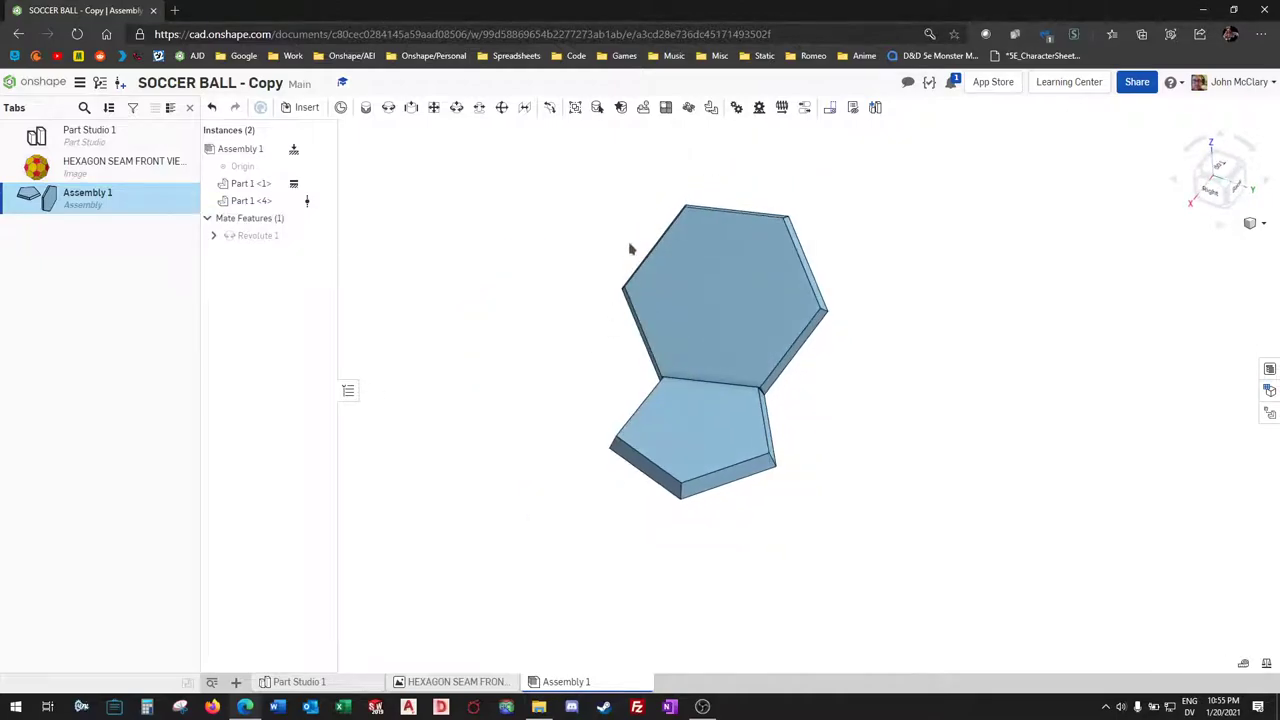
pyautogui.click(688, 107)
pyautogui.click(705, 420)
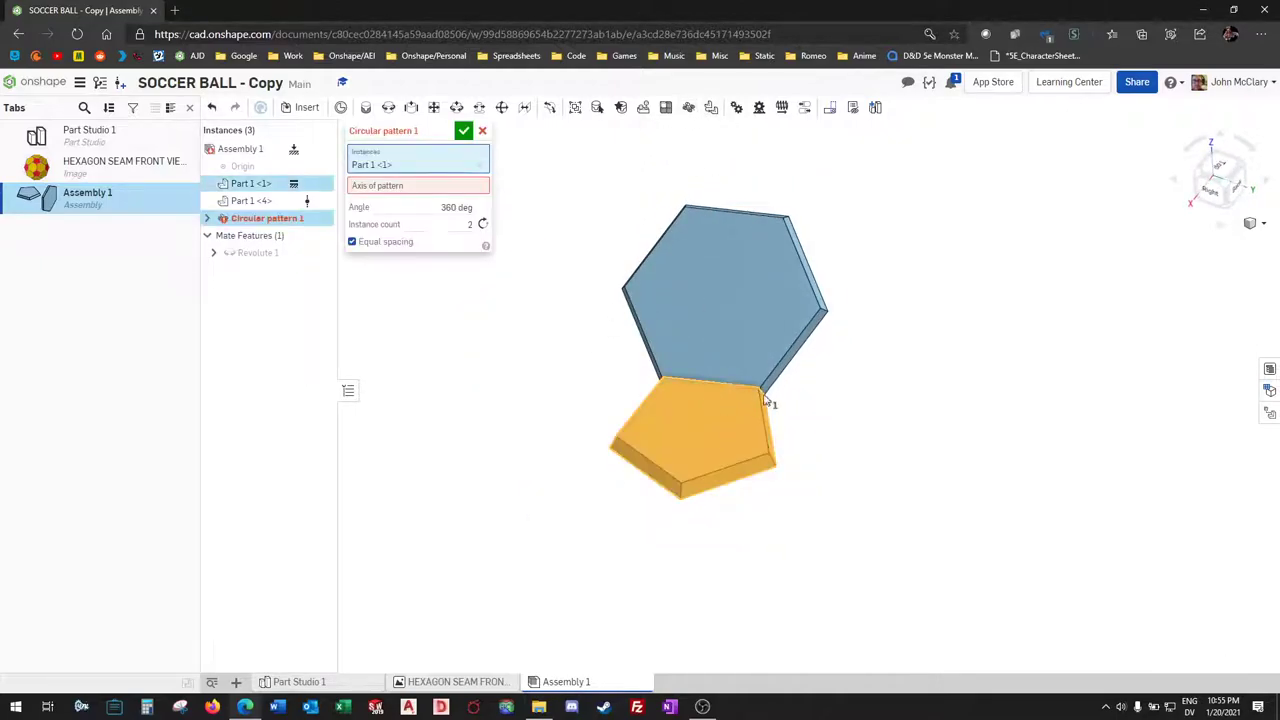
pyautogui.moveTo(837, 403); pyautogui.dragTo(760, 427, button='right')
pyautogui.press('Escape')
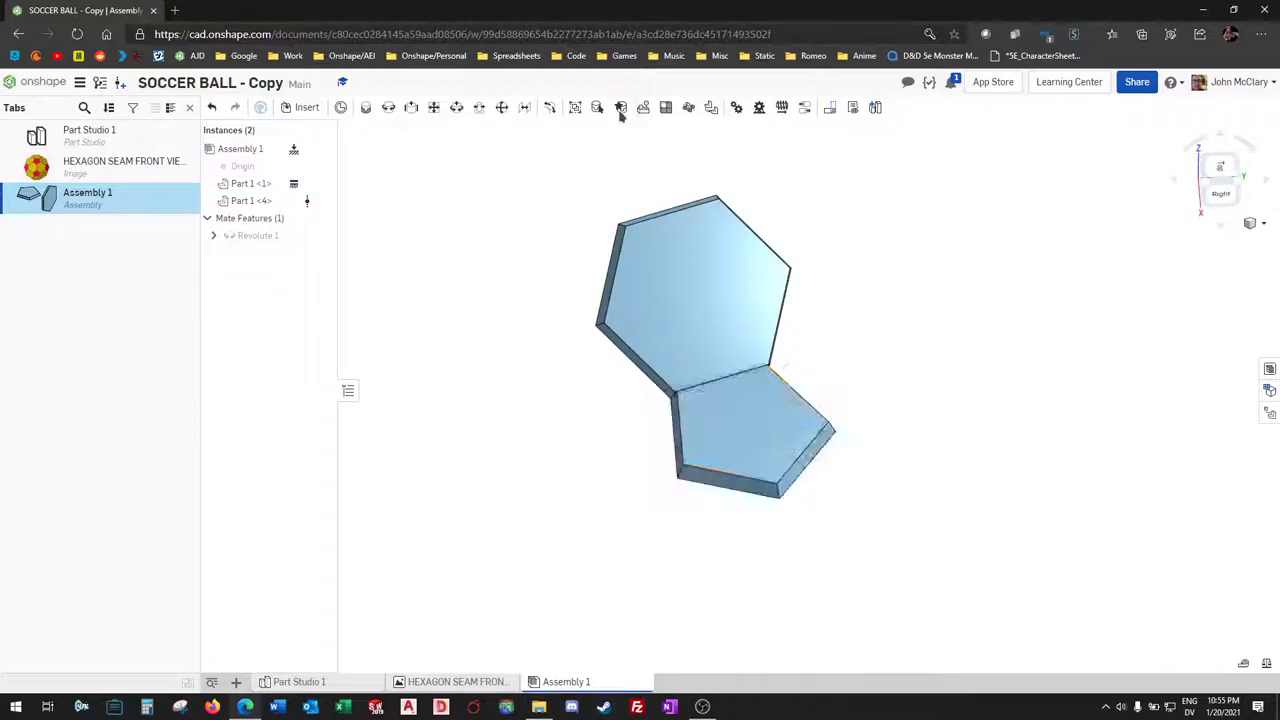
# Step: Add a mate connector at the centre of the pentagon's inner face
pyautogui.click(341, 110)
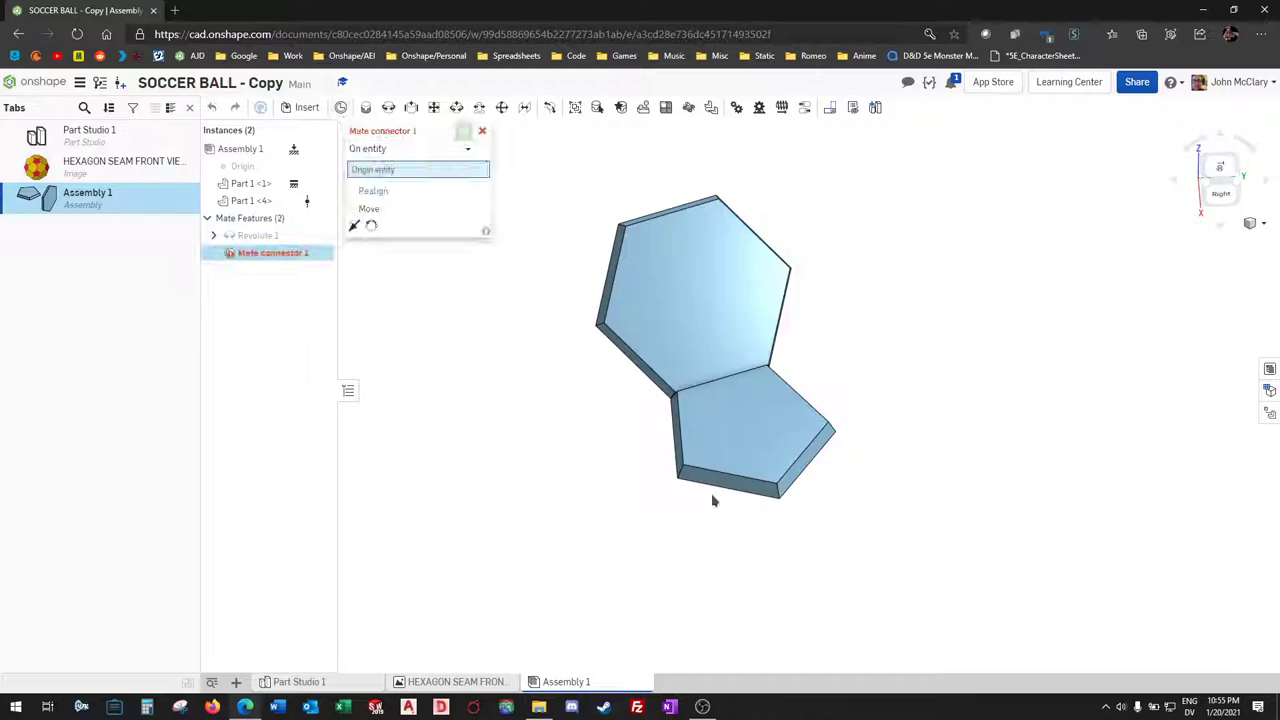
pyautogui.click(747, 425)
pyautogui.moveTo(865, 428); pyautogui.dragTo(903, 411, button='right')
pyautogui.press('Return')
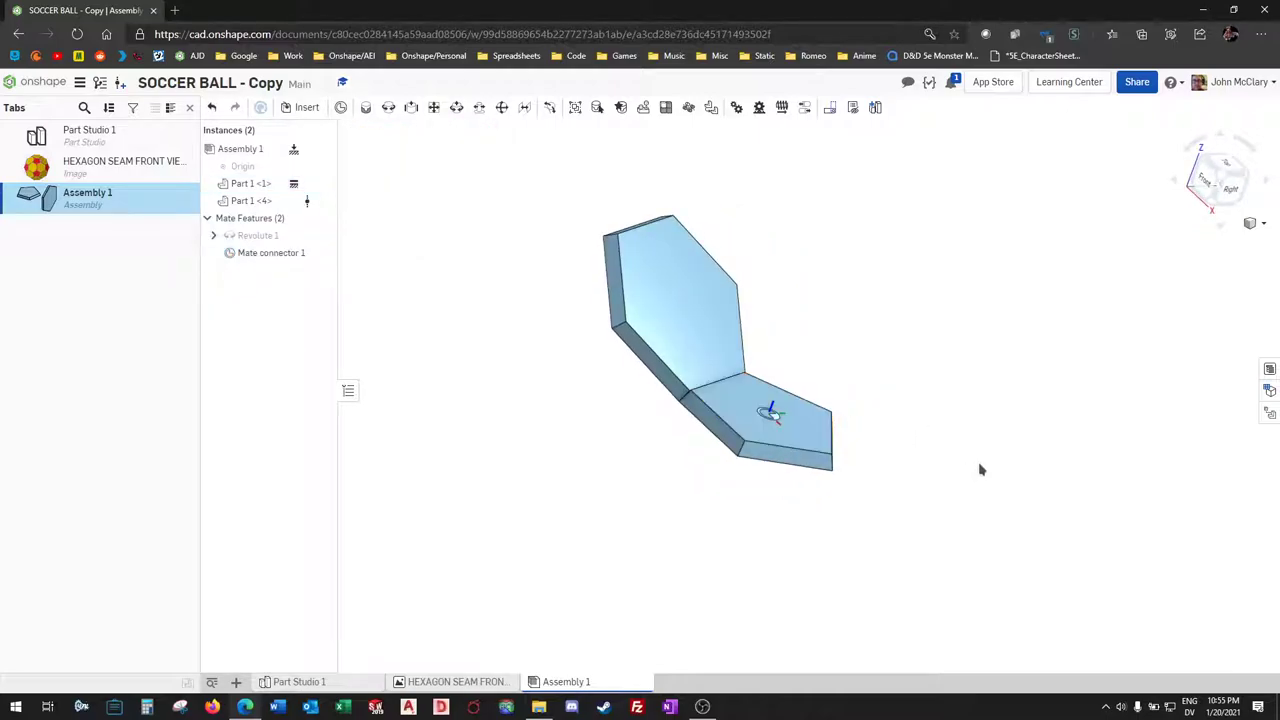
# Step: Circular-pattern the hexagon about the pentagon's centre mate connector with 5 equally spaced instances over 360 deg
pyautogui.click(1239, 166)
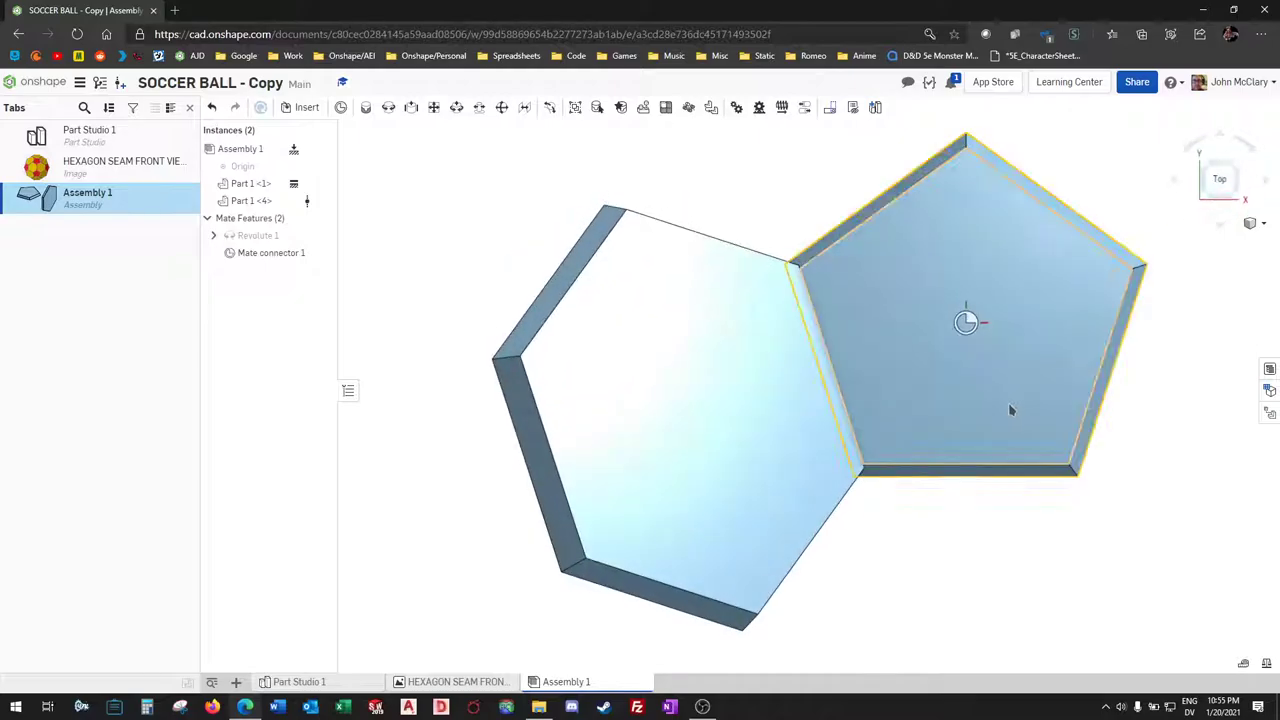
pyautogui.scroll(3, 943, 428)
pyautogui.moveTo(943, 428); pyautogui.dragTo(918, 388, button='right')
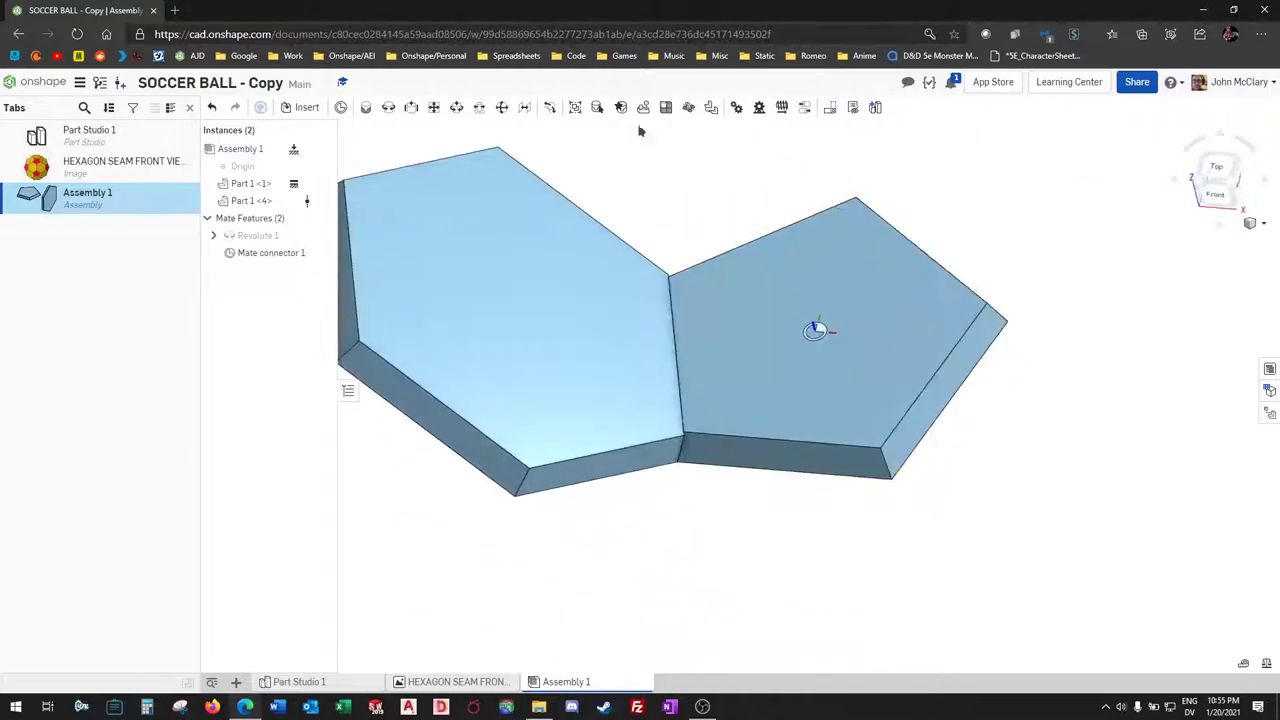
pyautogui.click(686, 108)
pyautogui.click(502, 270)
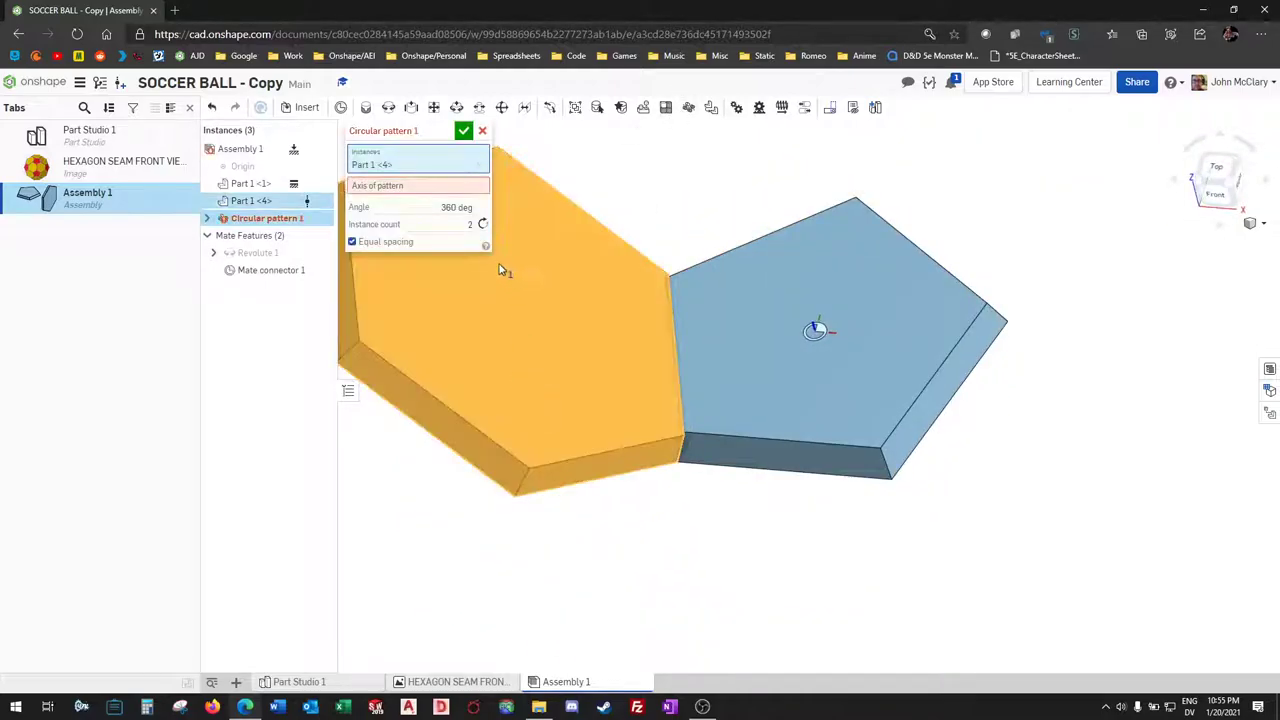
pyautogui.click(816, 328)
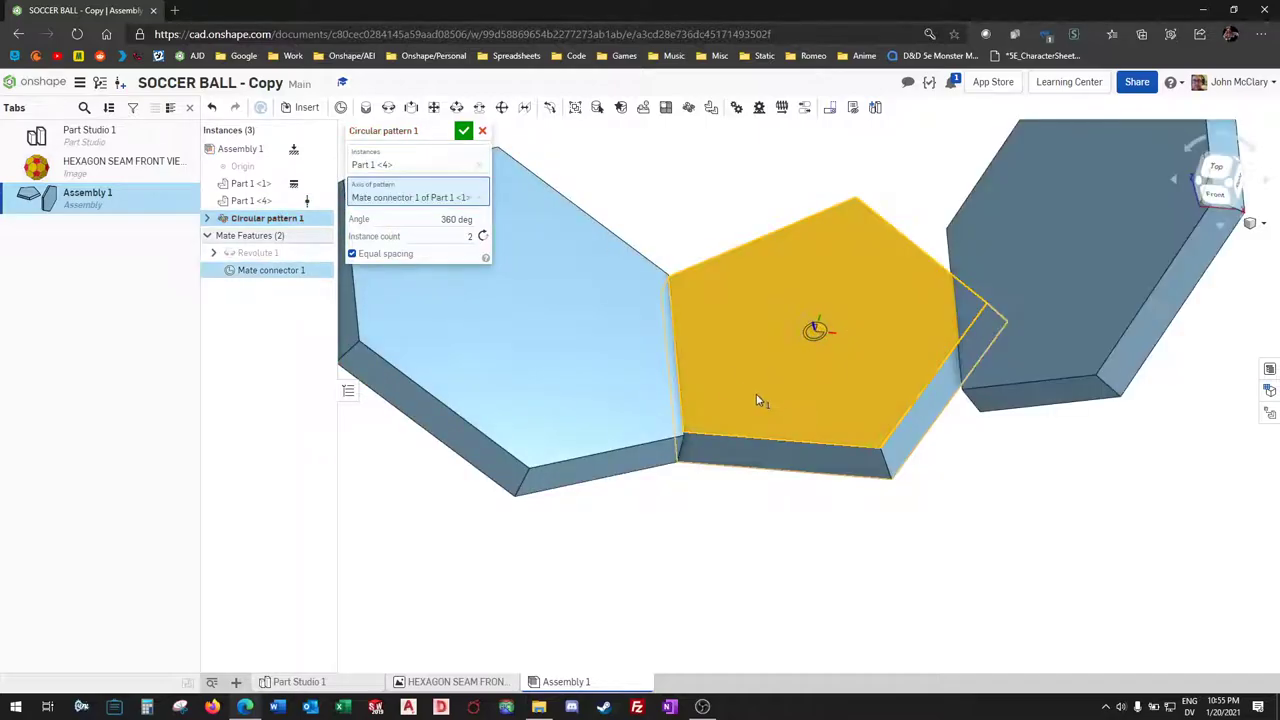
pyautogui.scroll(3, 450, 236)
pyautogui.scroll(-1, 450, 236)
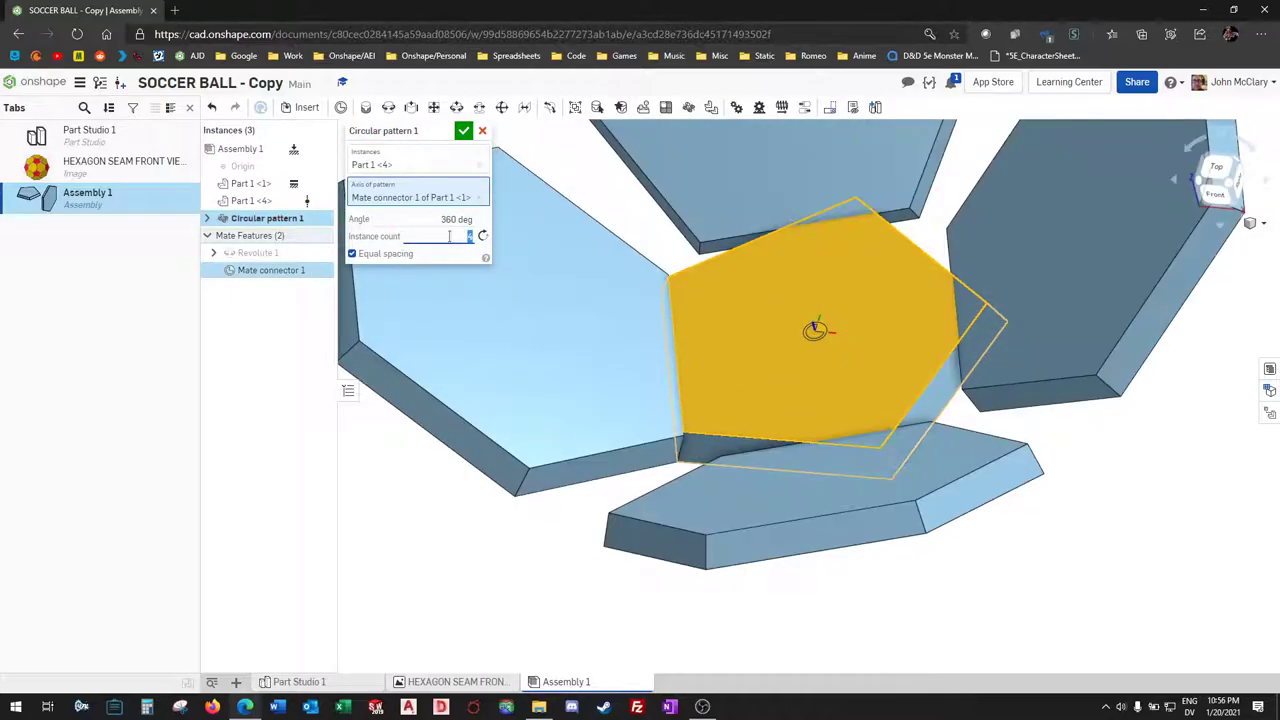
pyautogui.scroll(1, 450, 236)
pyautogui.press('Return')
pyautogui.scroll(-3, 692, 377)
pyautogui.moveTo(812, 380); pyautogui.dragTo(767, 502, button='right')
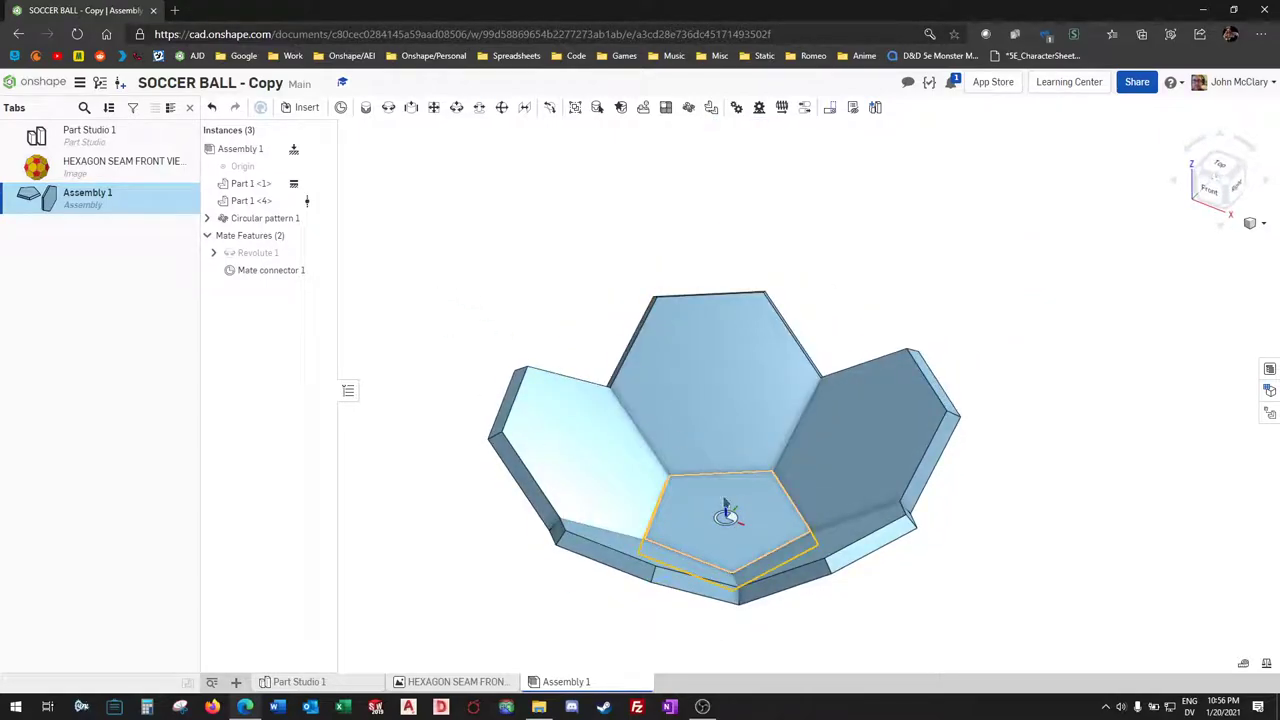
pyautogui.click(726, 505)
pyautogui.click(563, 282)
pyautogui.moveTo(478, 343)
pyautogui.mouseDown(button='right')
pyautogui.moveTo(566, 300)
pyautogui.moveTo(475, 341)
pyautogui.mouseUp(button='right')
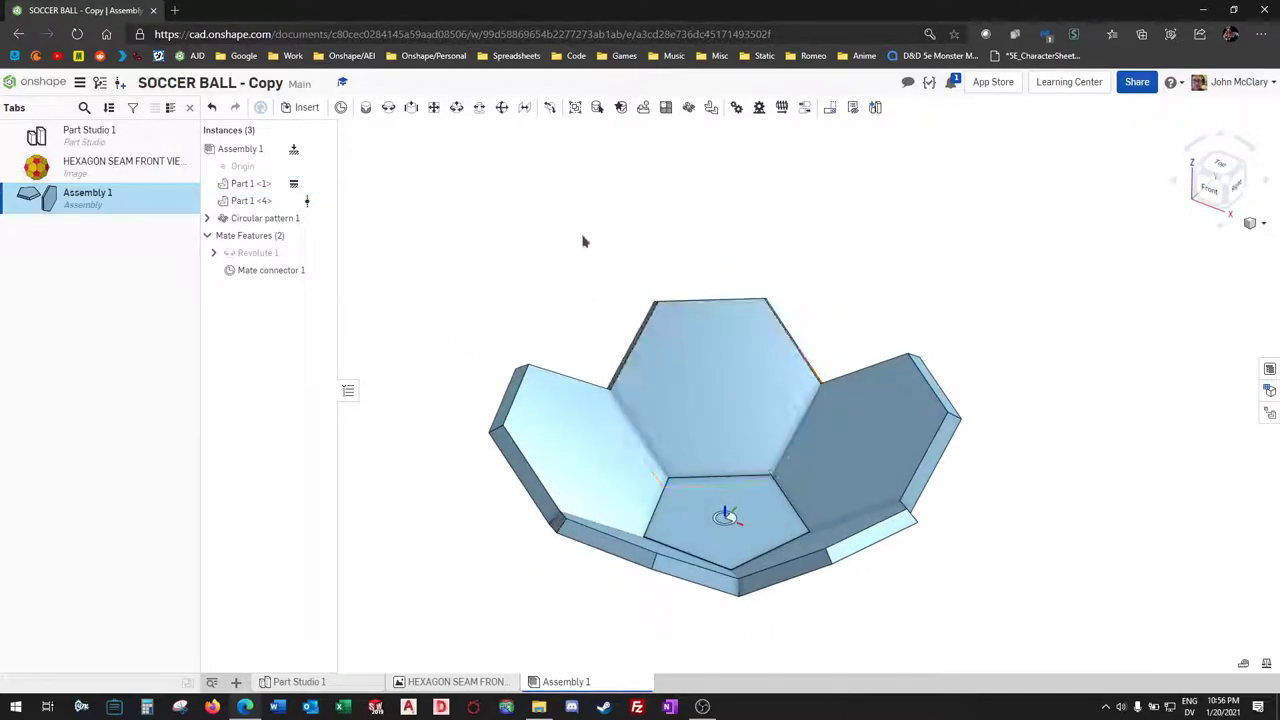
pyautogui.hotkey('ctrl', 'v')
pyautogui.click(648, 261)
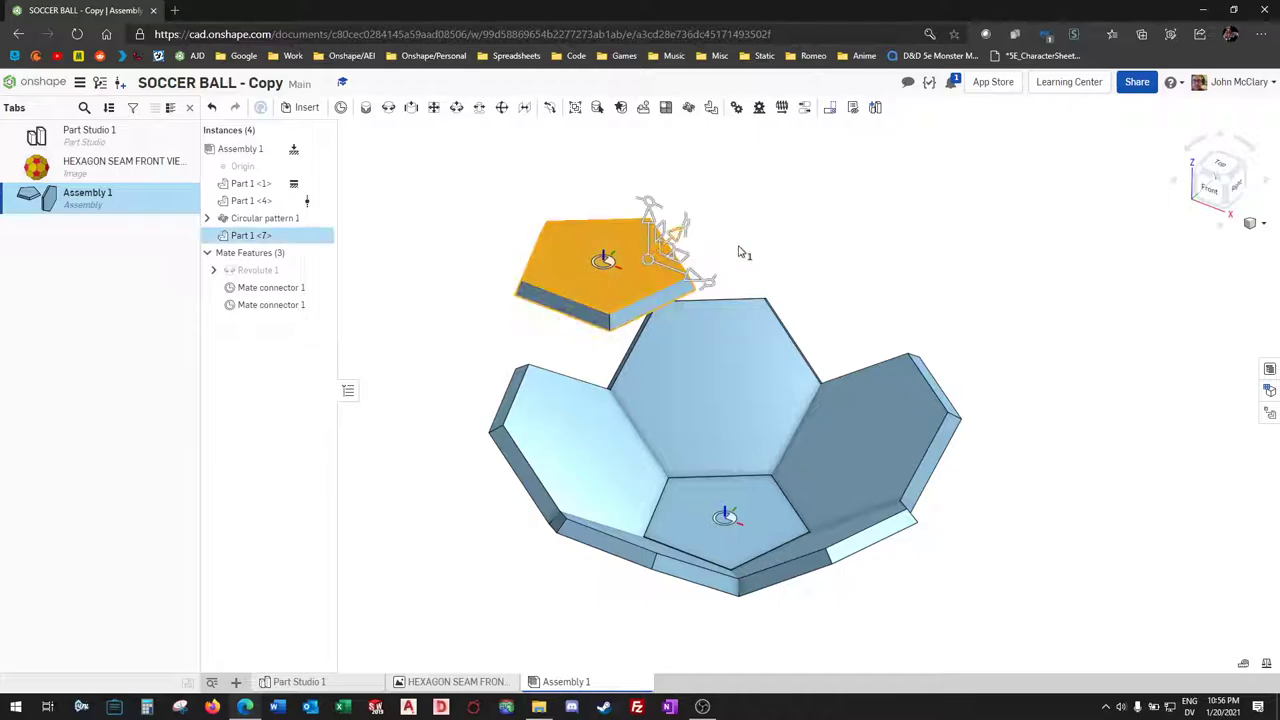
pyautogui.press('Delete')
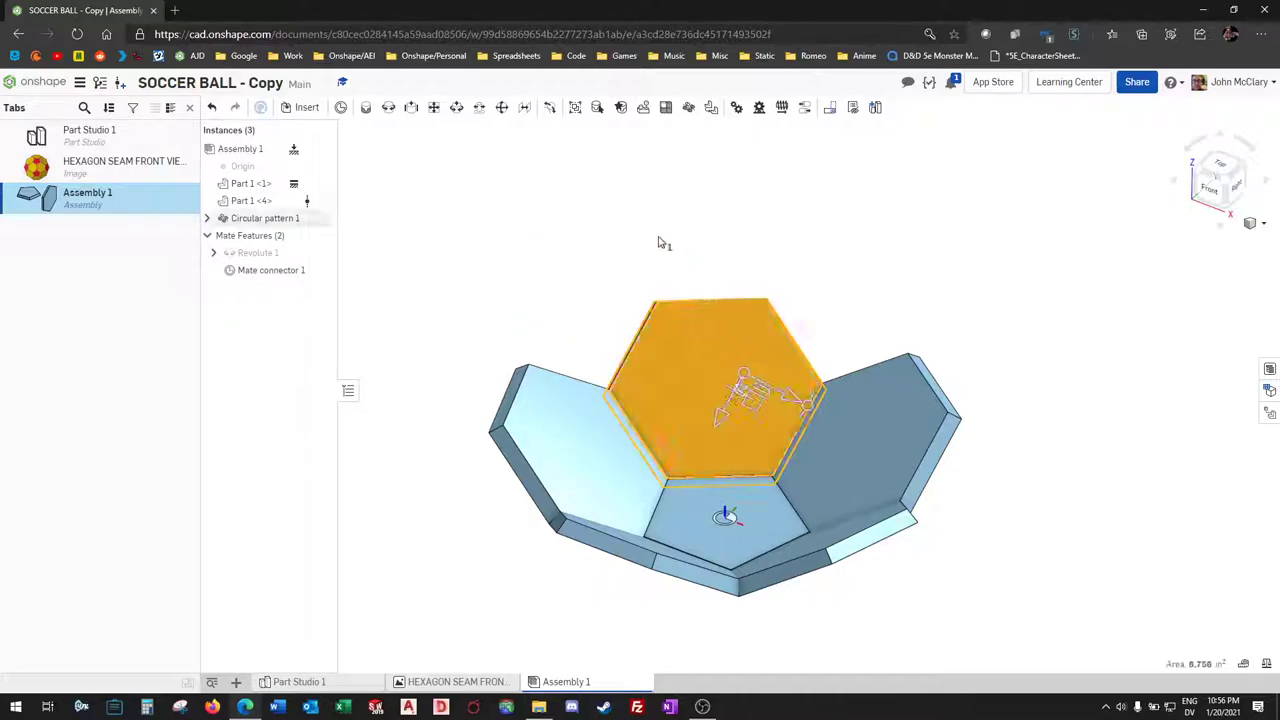
# Step: Paste a hexagon copy and, with the circular pattern hidden, add a Revolute mate between its lower edge and the original hexagon's upper edge
pyautogui.hotkey('ctrl', 'v')
pyautogui.rightClick(800, 232)
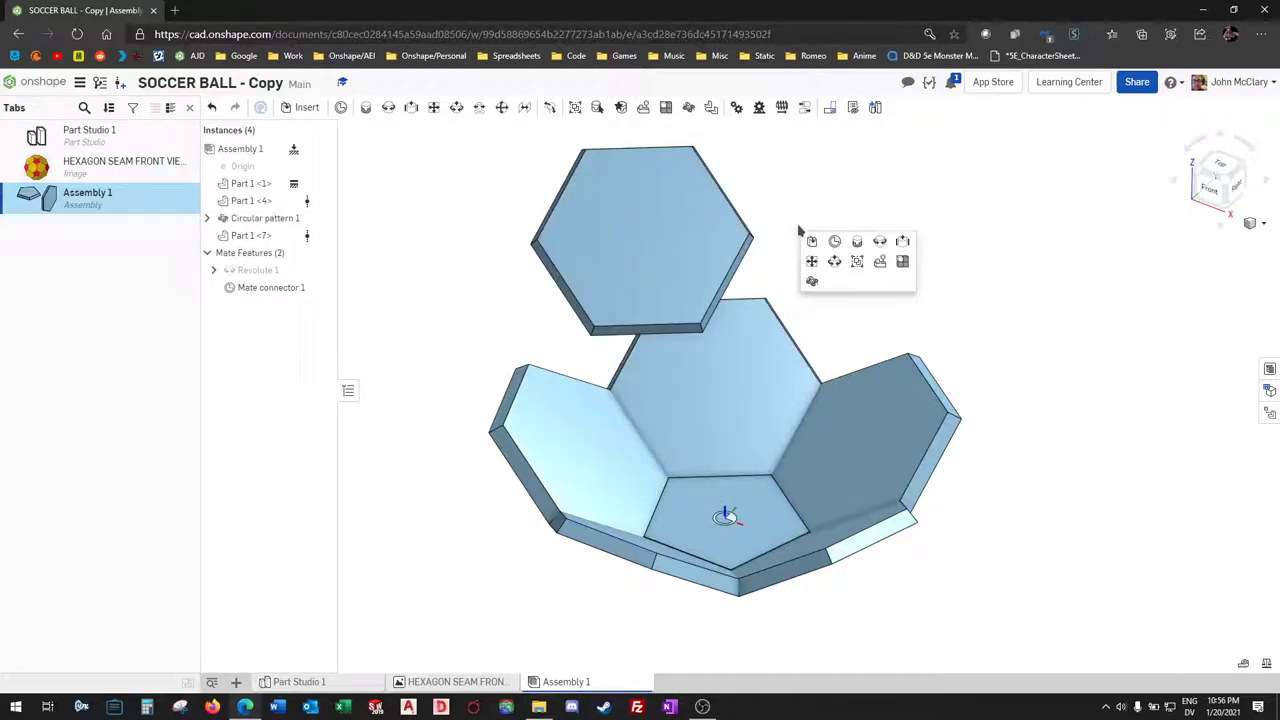
pyautogui.click(878, 242)
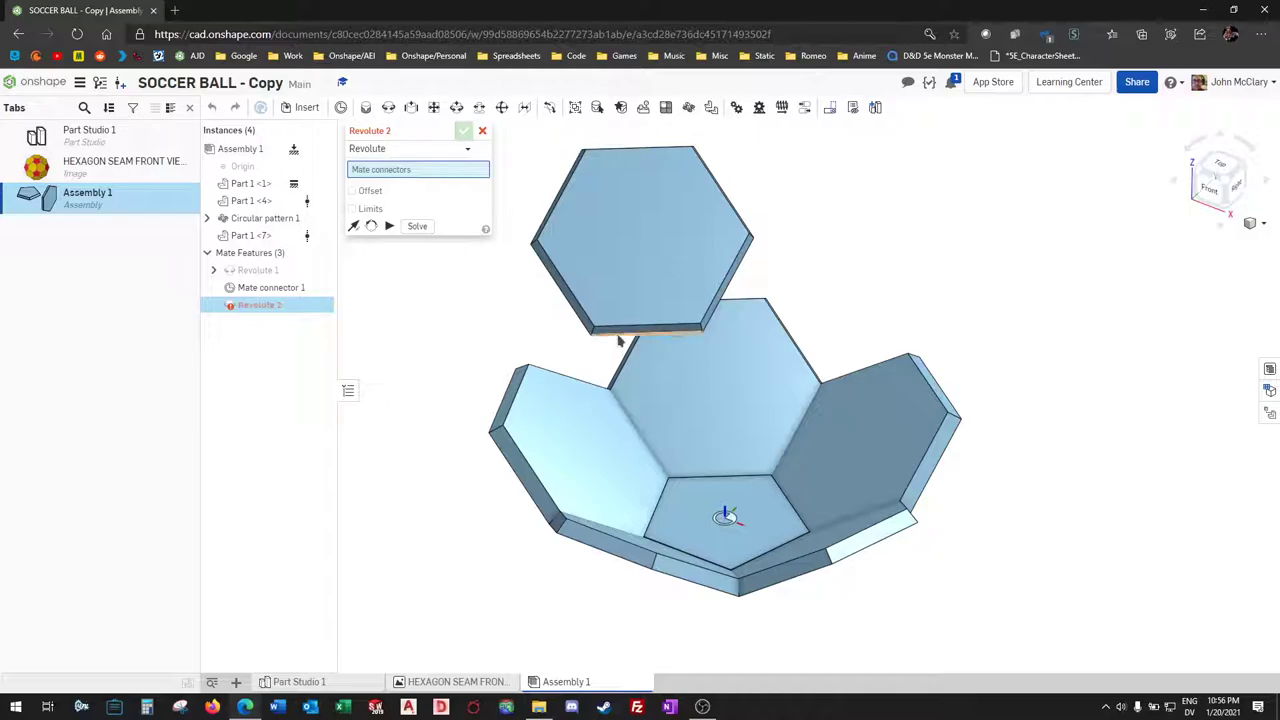
pyautogui.click(619, 341)
pyautogui.moveTo(620, 337); pyautogui.dragTo(670, 352, button='right')
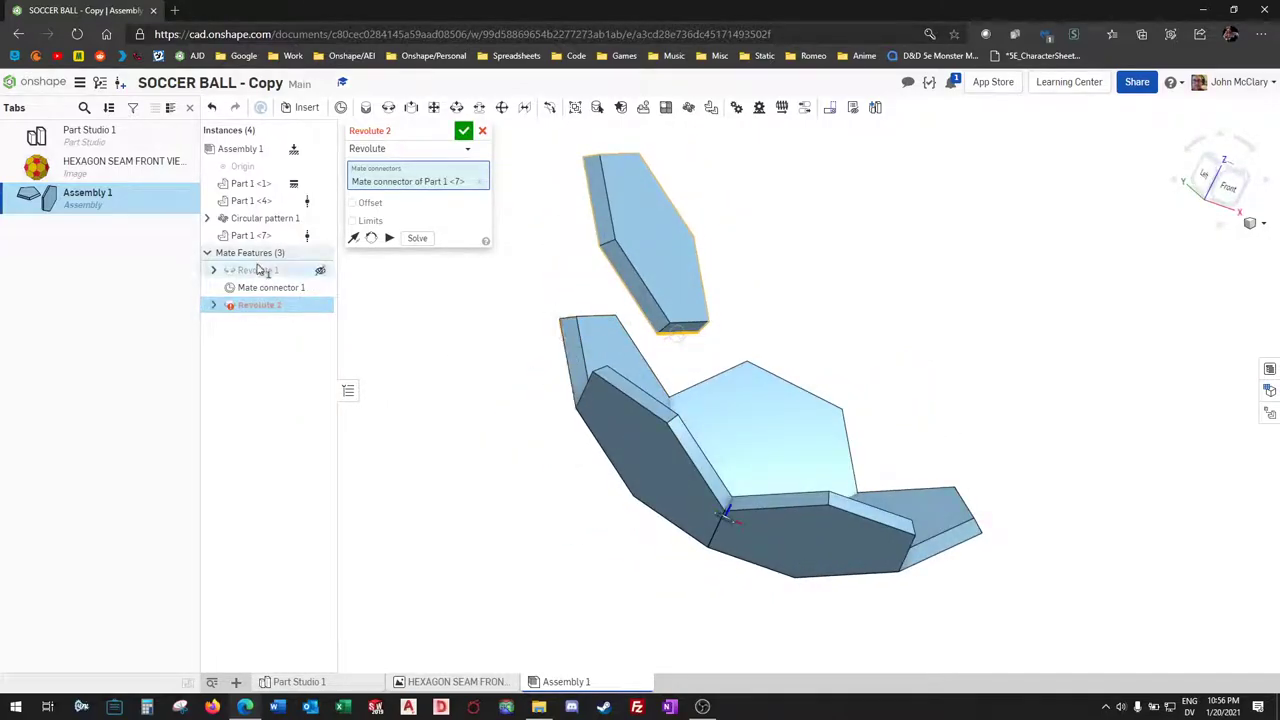
pyautogui.click(320, 218)
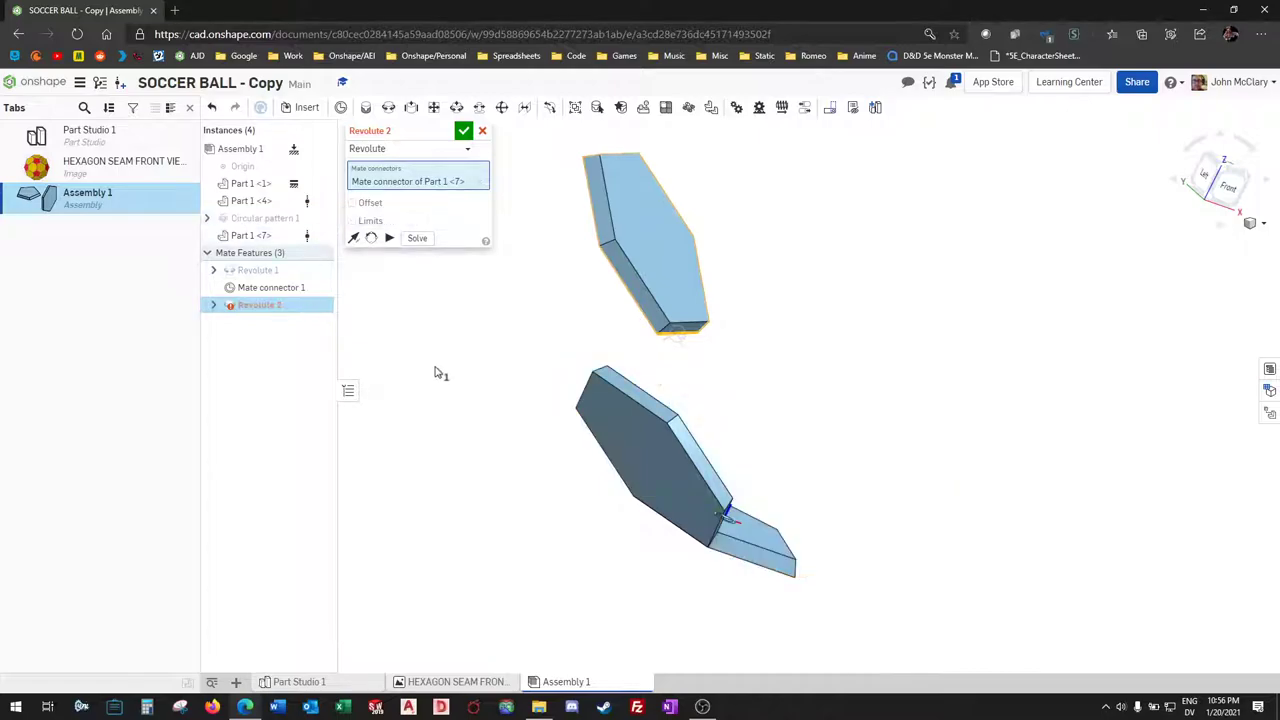
pyautogui.moveTo(437, 371); pyautogui.dragTo(540, 382, button='right')
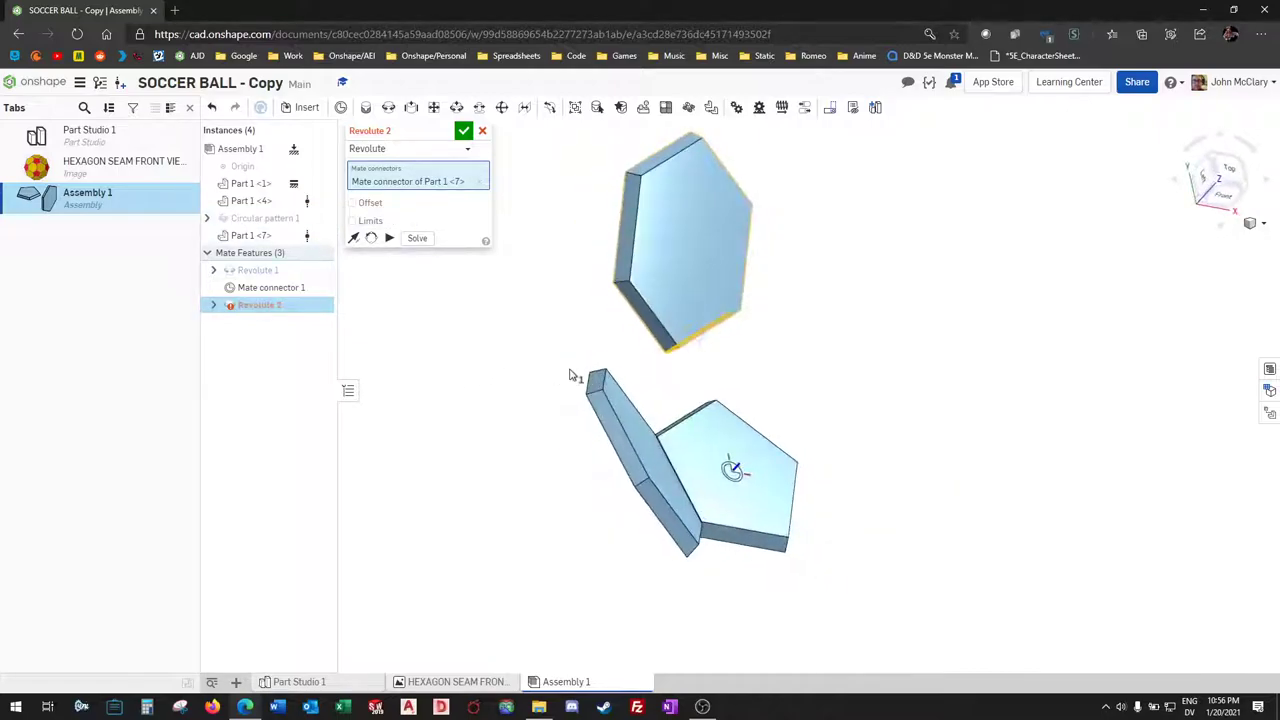
pyautogui.scroll(3, 543, 364)
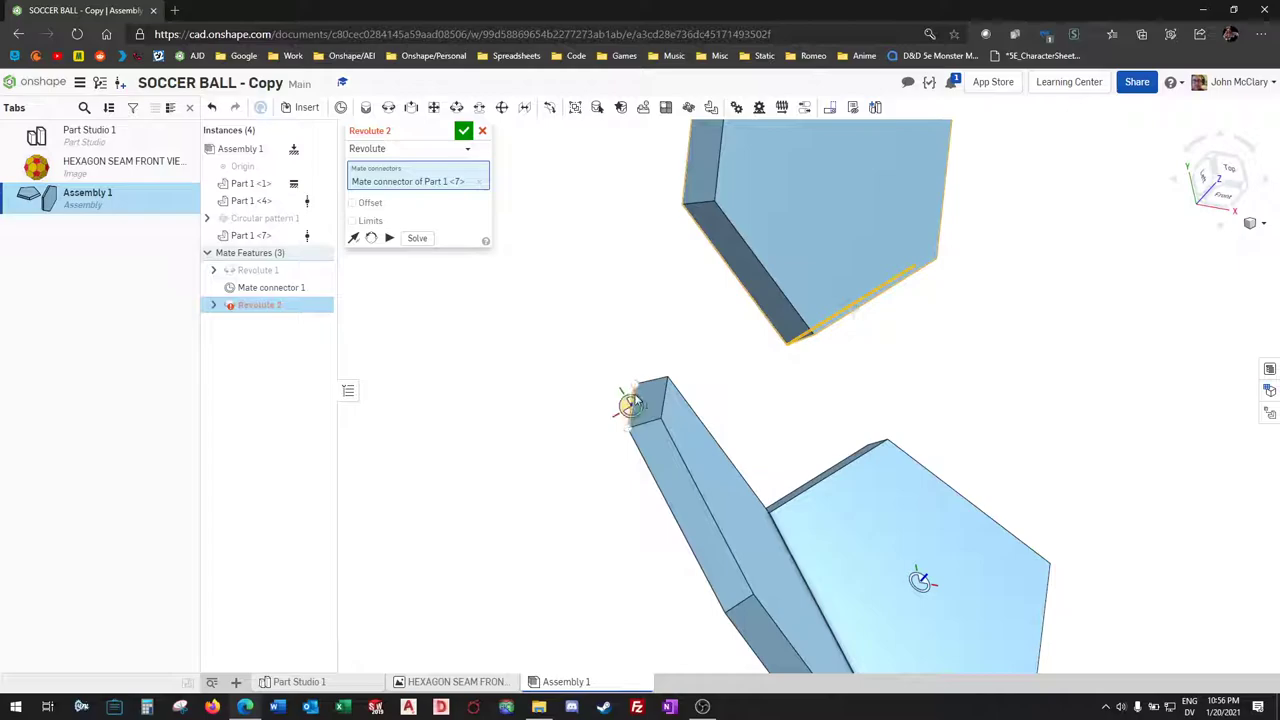
pyautogui.click(637, 400)
pyautogui.press('Return')
pyautogui.scroll(-3, 568, 462)
pyautogui.moveTo(568, 462); pyautogui.dragTo(653, 405, button='right')
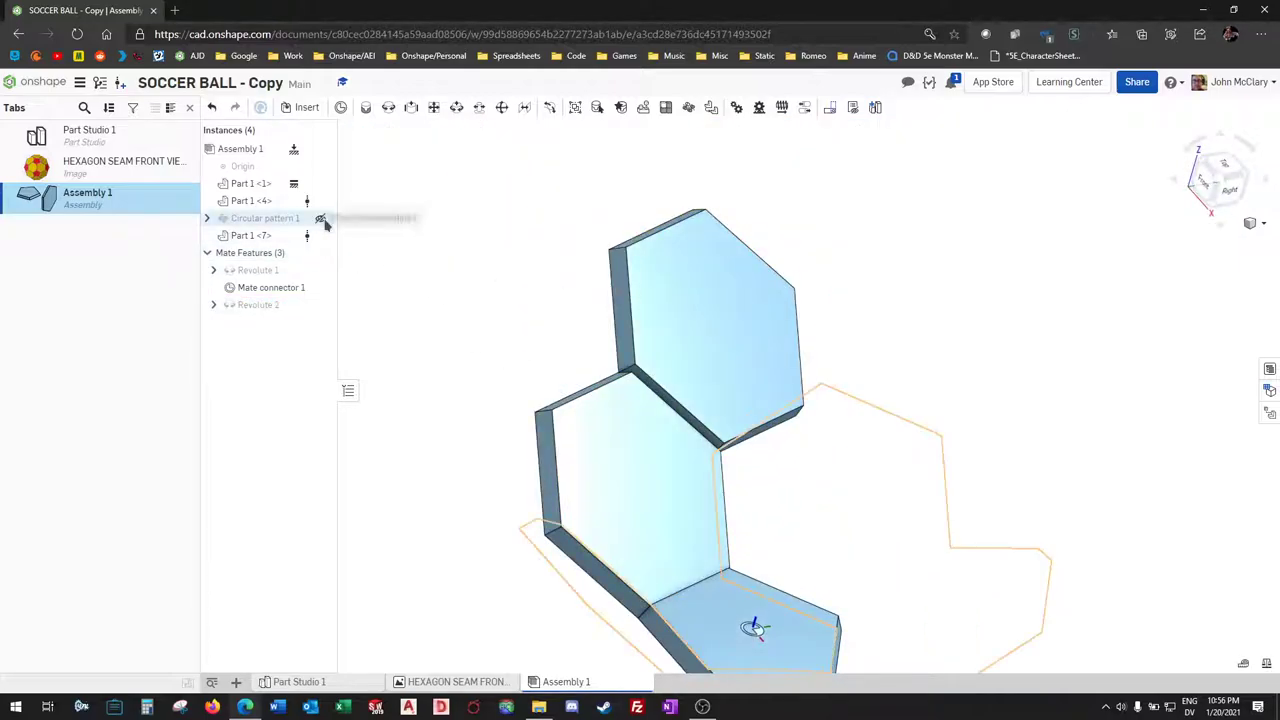
# Step: Show the circular pattern again and swing the copied hexagon about its mated edge toward the neighbouring hexagon
pyautogui.click(324, 224)
pyautogui.moveTo(600, 343); pyautogui.dragTo(800, 336, button='right')
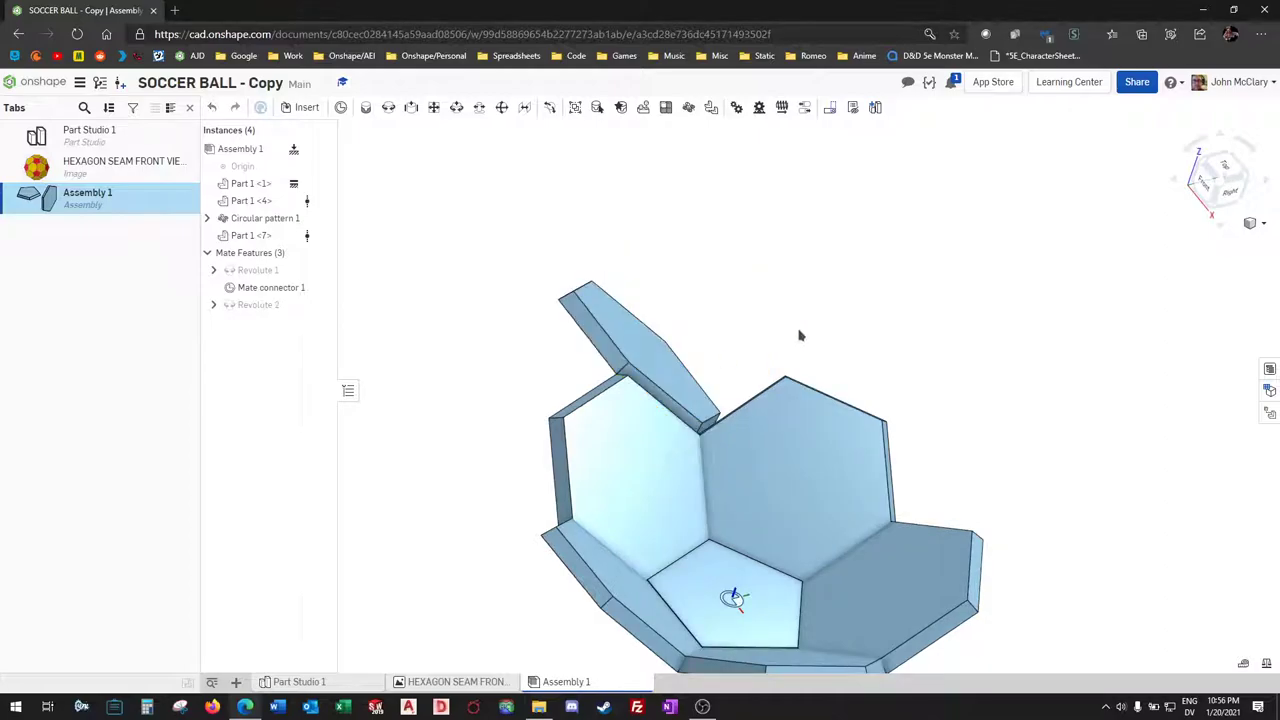
pyautogui.moveTo(799, 331); pyautogui.dragTo(933, 358)
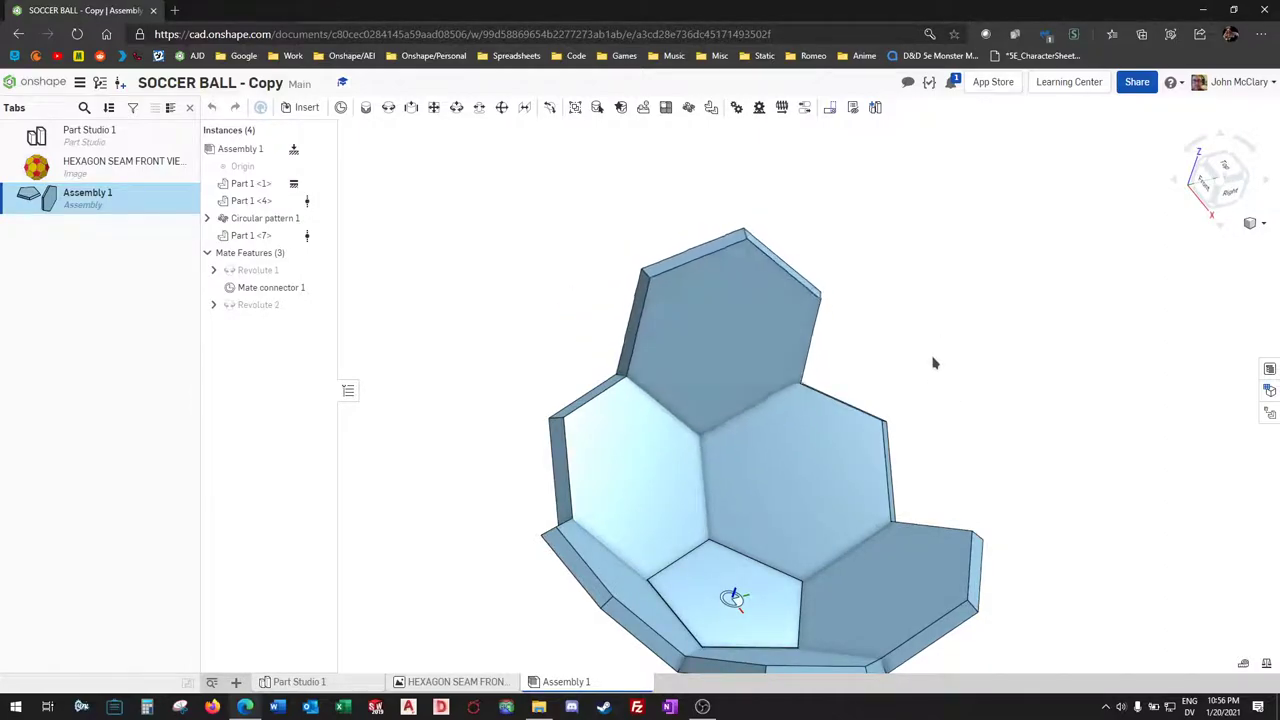
pyautogui.moveTo(933, 363); pyautogui.dragTo(783, 372, button='right')
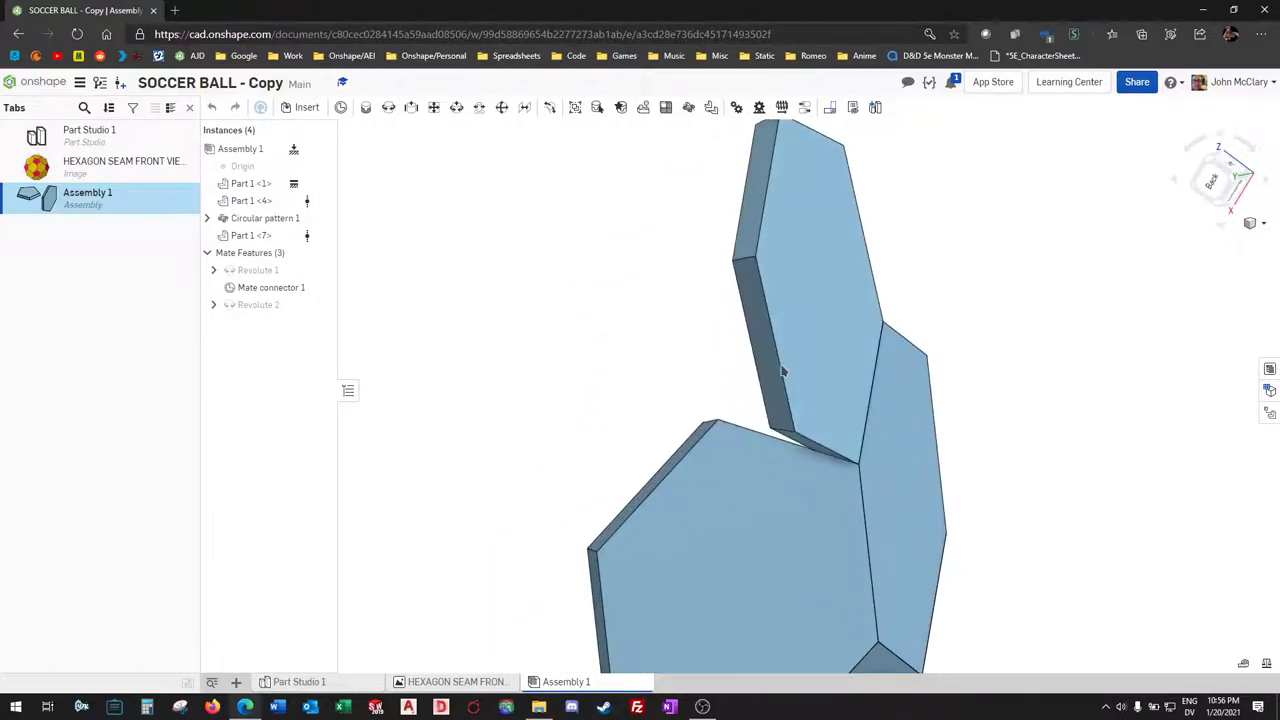
pyautogui.moveTo(783, 372); pyautogui.dragTo(734, 383)
pyautogui.moveTo(734, 383); pyautogui.dragTo(846, 369, button='right')
# Step: Delete the copied hexagon from the assembly
pyautogui.scroll(-1, 846, 369)
pyautogui.click(743, 383)
pyautogui.scroll(-5, 745, 386)
pyautogui.press('Delete')
# Step: Paste a copy of the pentagon above the patterned hexagons
pyautogui.moveTo(978, 328); pyautogui.dragTo(992, 393, button='right')
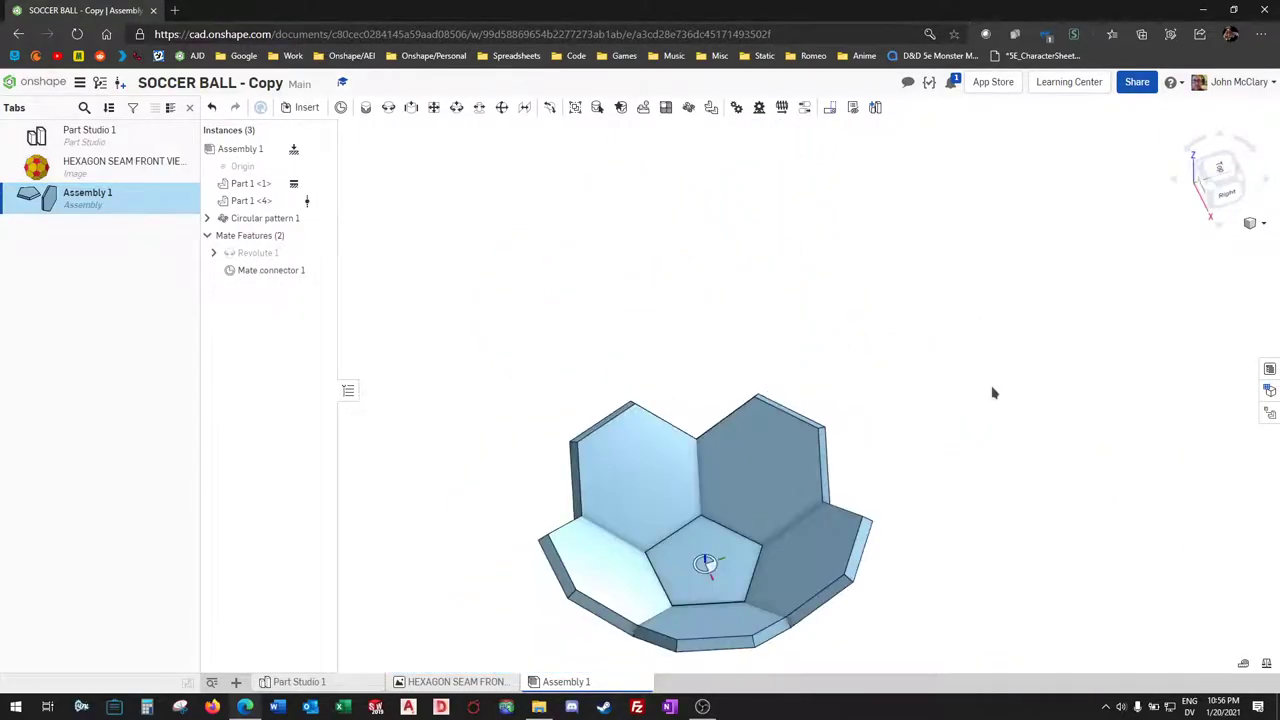
pyautogui.click(687, 558)
pyautogui.hotkey('ctrl', 'c')
pyautogui.hotkey('ctrl', 'v')
pyautogui.scroll(1, 709, 370)
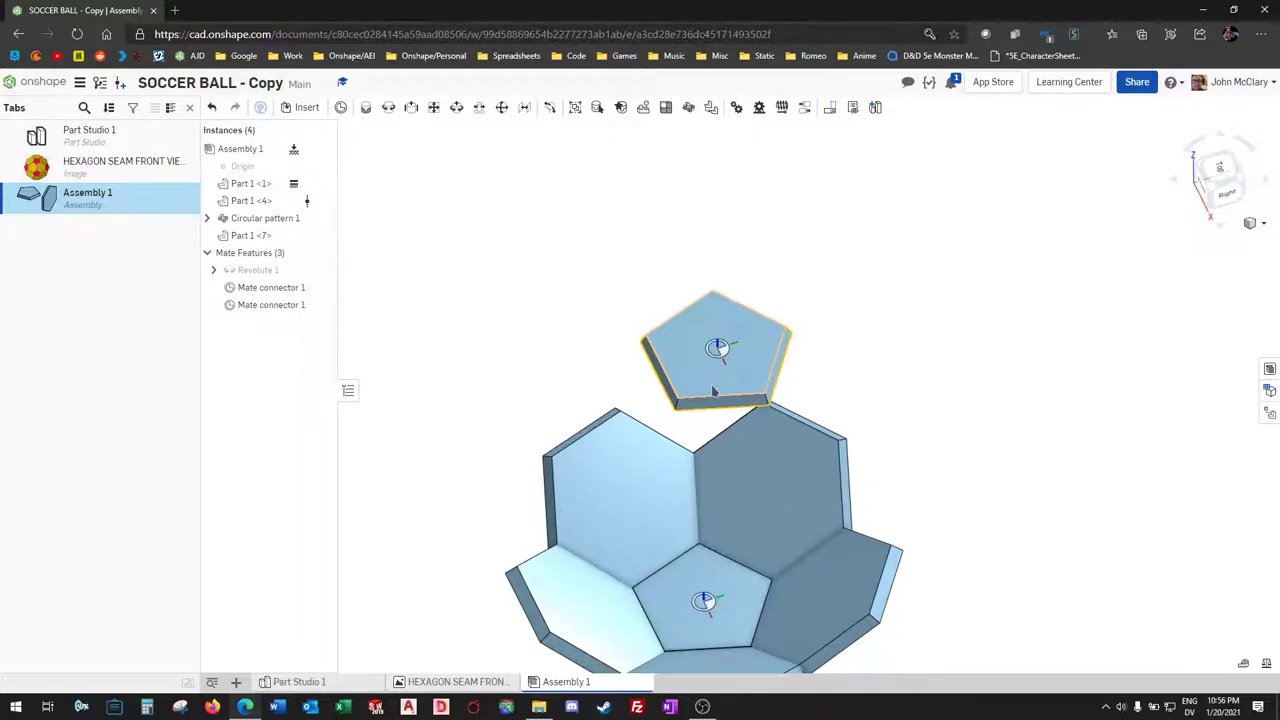
# Step: Add a Revolute mate between the copied pentagon's edge and the original hexagon's upper edge, and swing the pentagon toward the gap between hexagons
pyautogui.rightClick(621, 380)
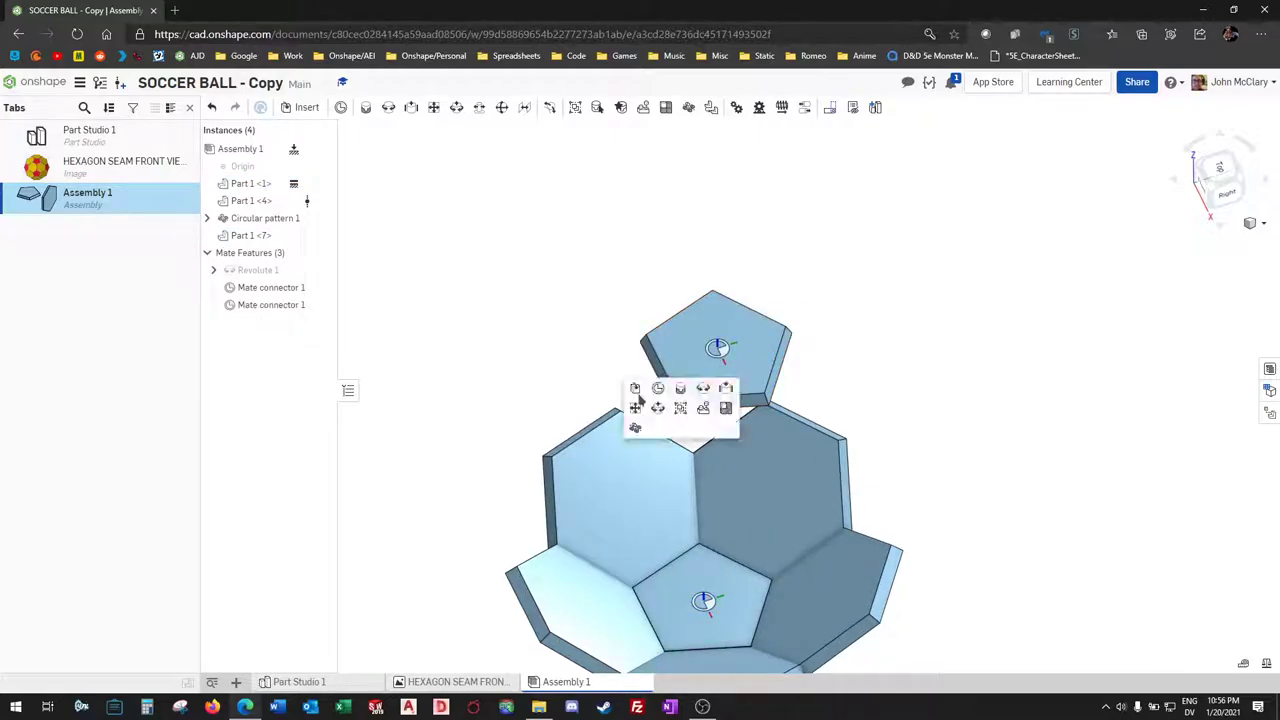
pyautogui.click(703, 389)
pyautogui.scroll(3, 648, 397)
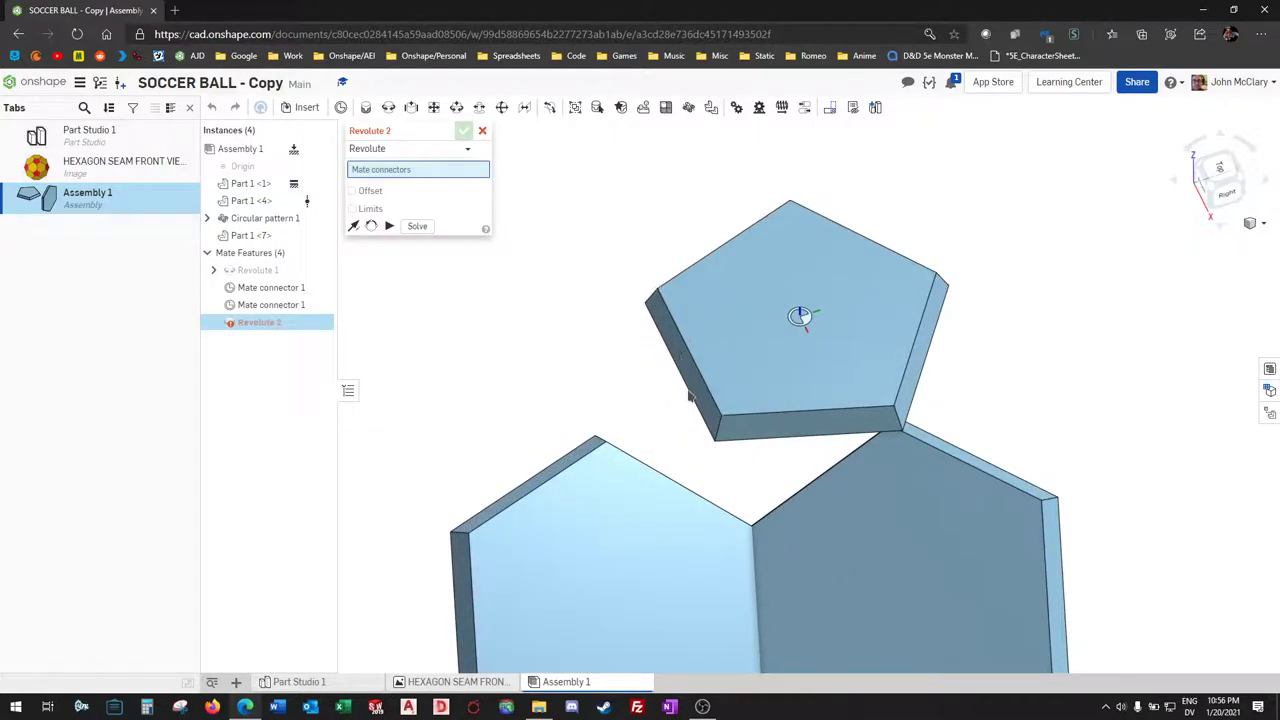
pyautogui.click(690, 394)
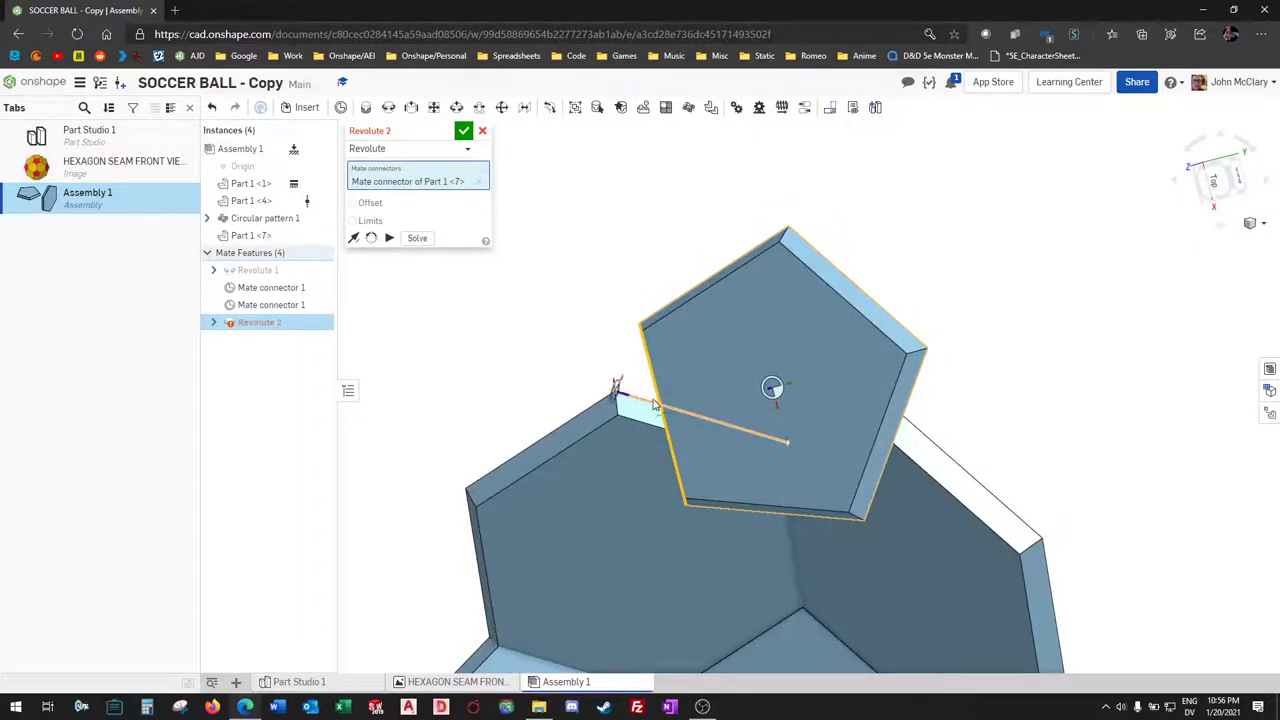
pyautogui.click(655, 405)
pyautogui.click(831, 426)
pyautogui.scroll(-1, 838, 380)
pyautogui.moveTo(843, 334); pyautogui.dragTo(851, 429)
pyautogui.moveTo(850, 430); pyautogui.dragTo(887, 482, button='right')
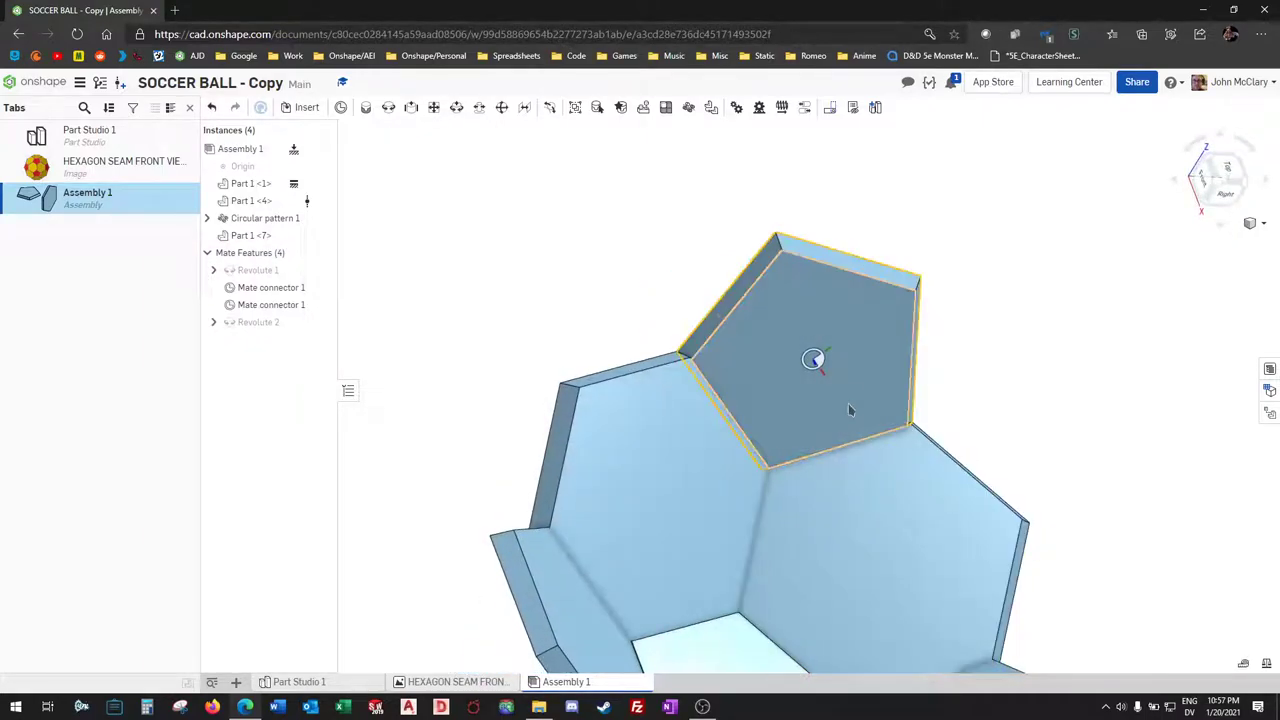
# Step: Add a Tangent mate between the copied pentagon's lower outer vertex and the outer face of the neighbouring patterned hexagon
pyautogui.moveTo(852, 349); pyautogui.dragTo(851, 425, button='right')
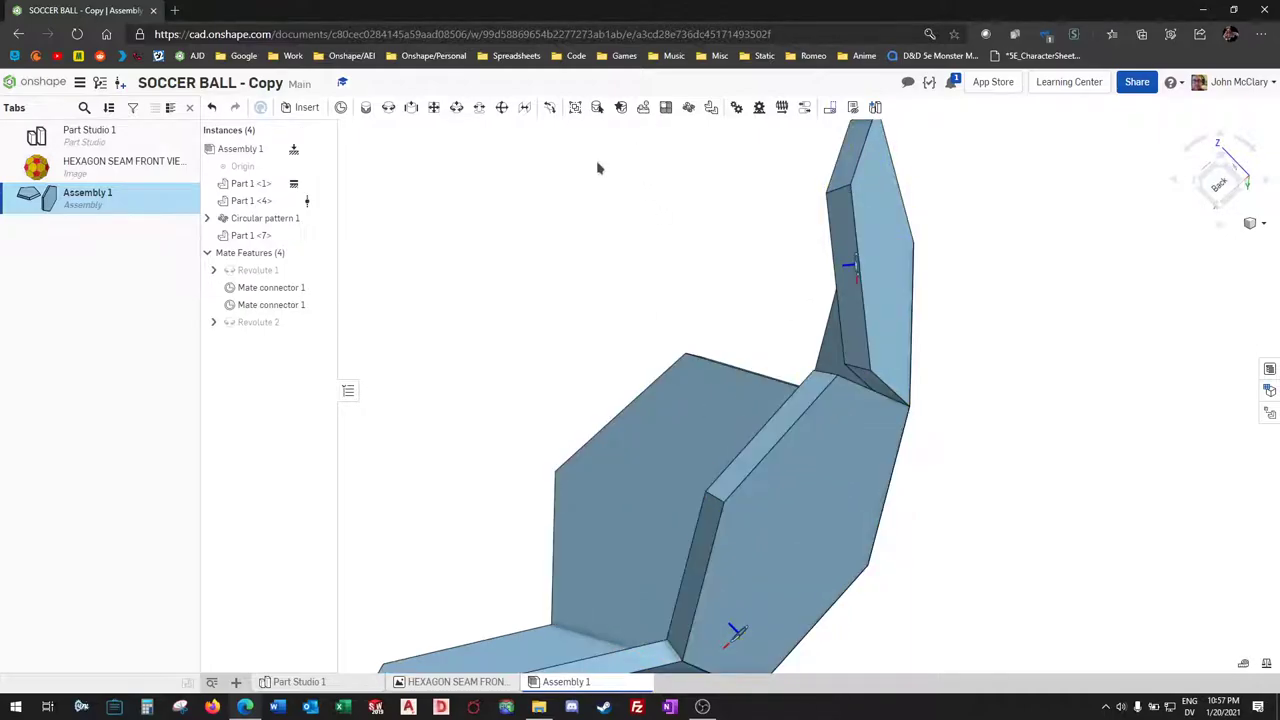
pyautogui.moveTo(646, 211); pyautogui.dragTo(900, 350, button='right')
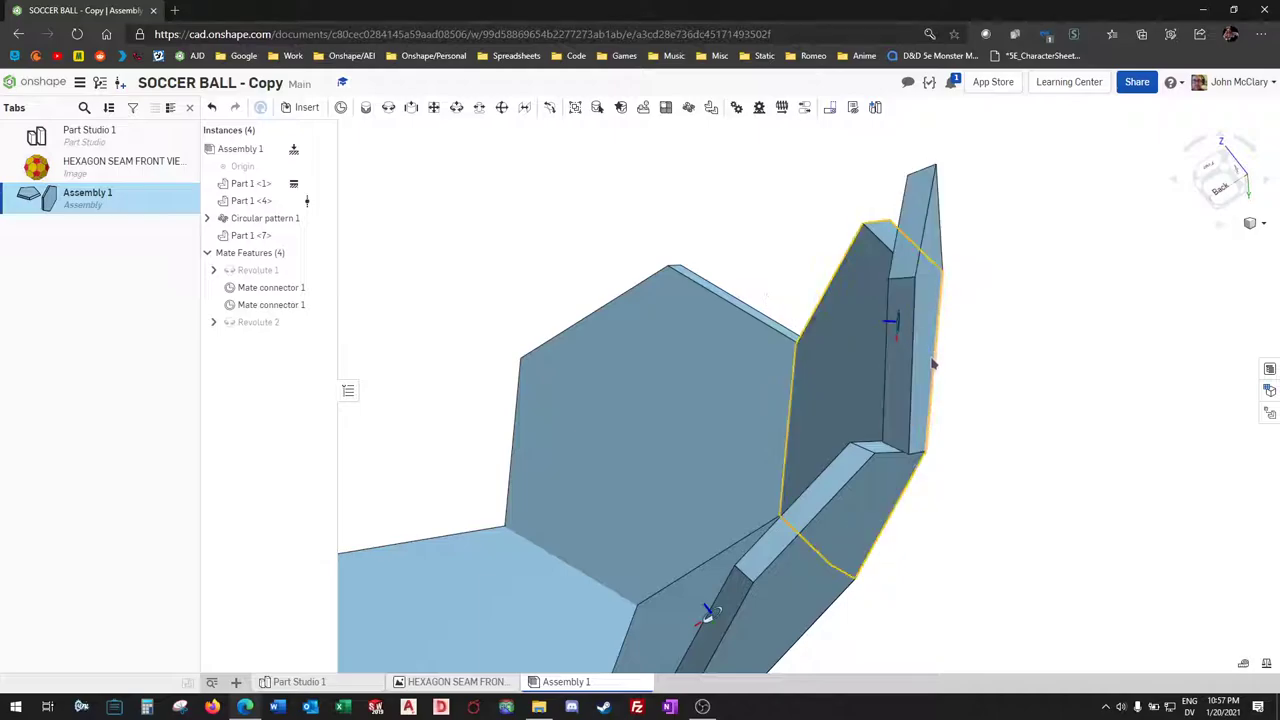
pyautogui.moveTo(1021, 410); pyautogui.dragTo(768, 190, button='right')
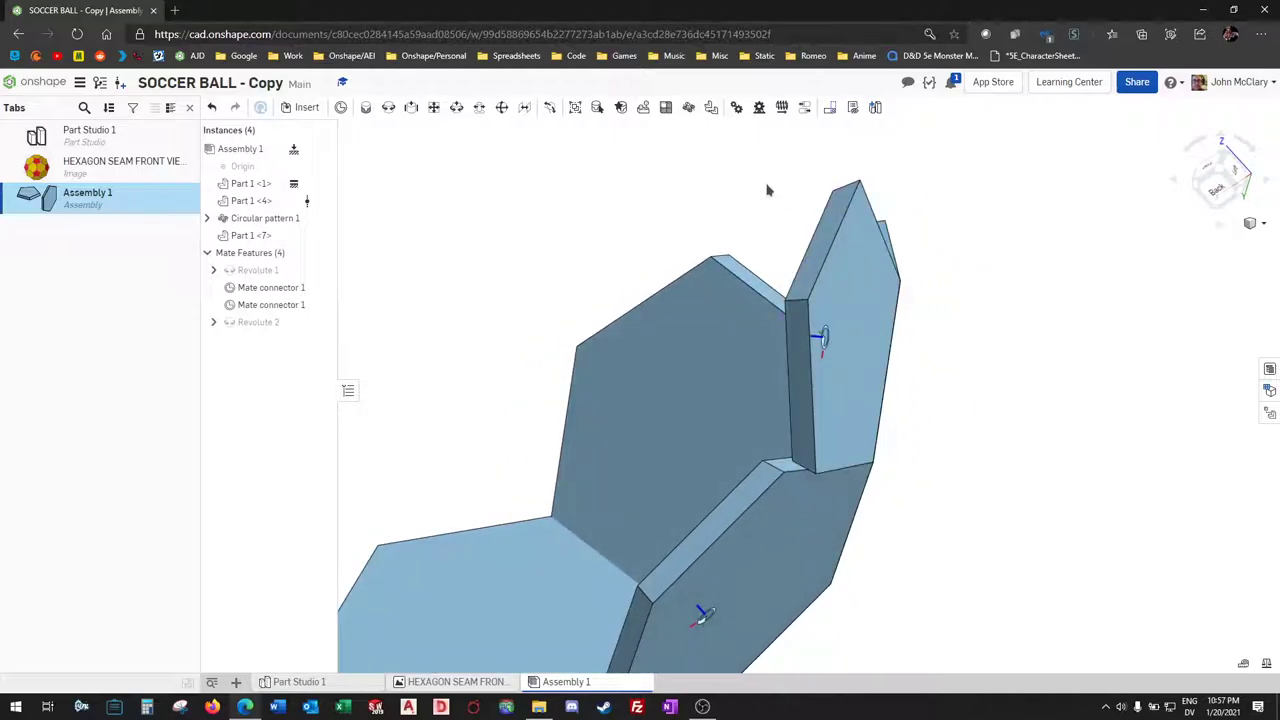
pyautogui.click(548, 108)
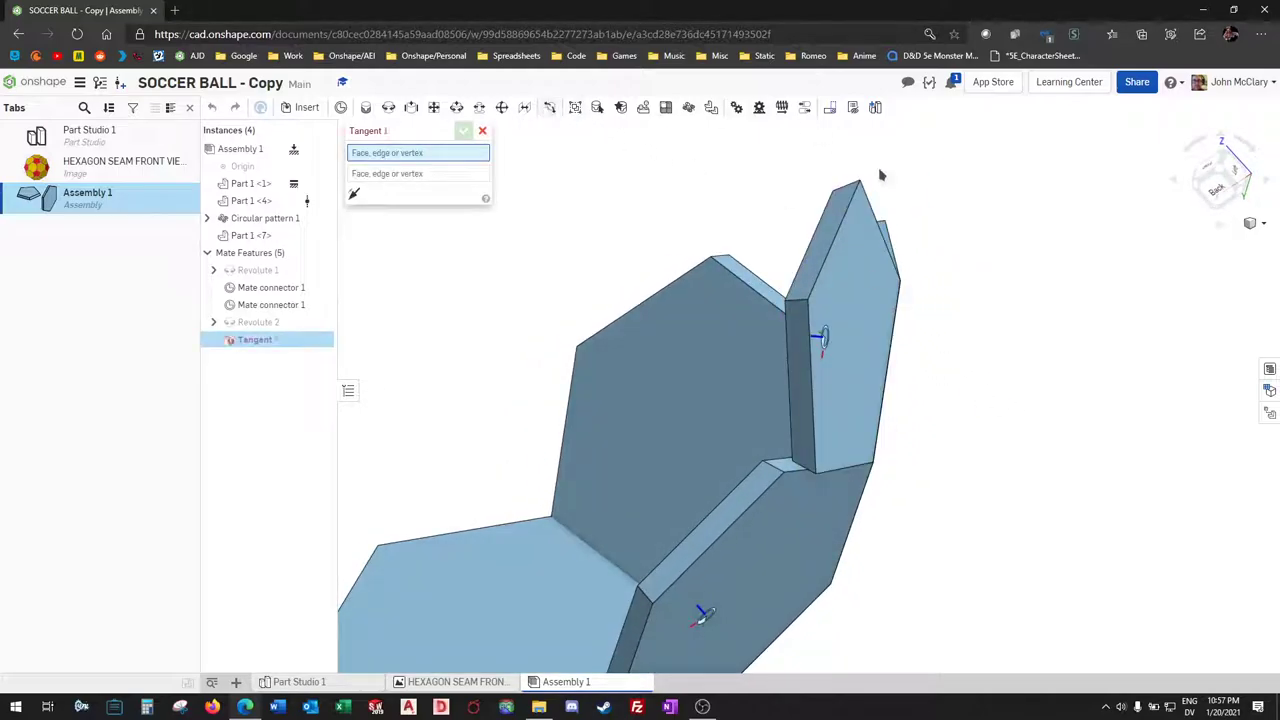
pyautogui.click(815, 470)
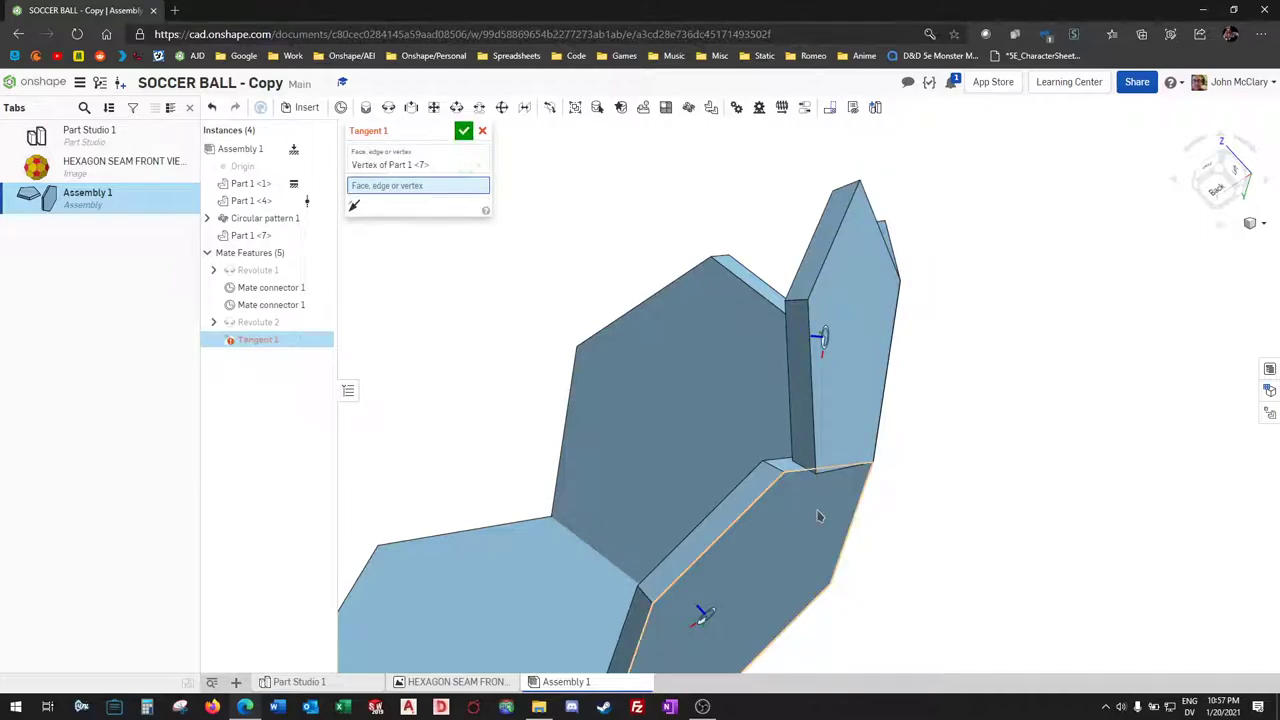
pyautogui.click(817, 512)
pyautogui.press('Return')
pyautogui.moveTo(874, 568); pyautogui.dragTo(966, 451, button='right')
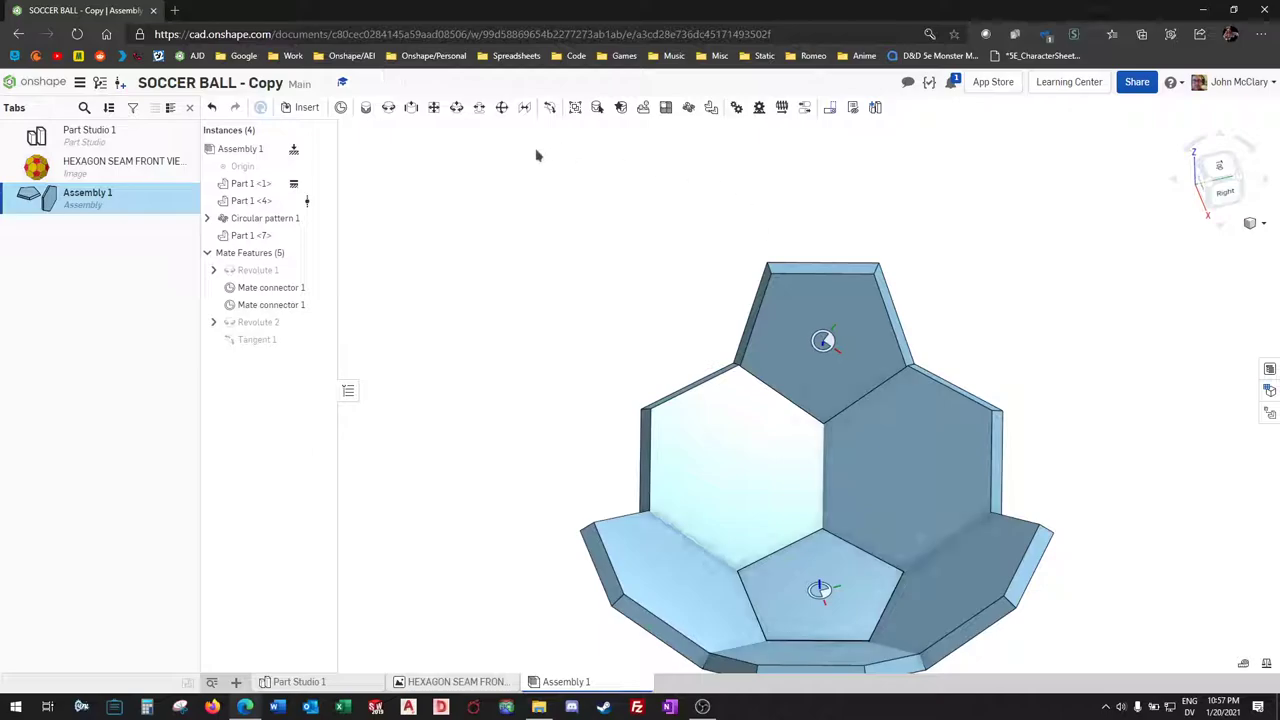
# Step: Paste a copy of the hexagon and move it clear of the upper pentagon
pyautogui.click(680, 281)
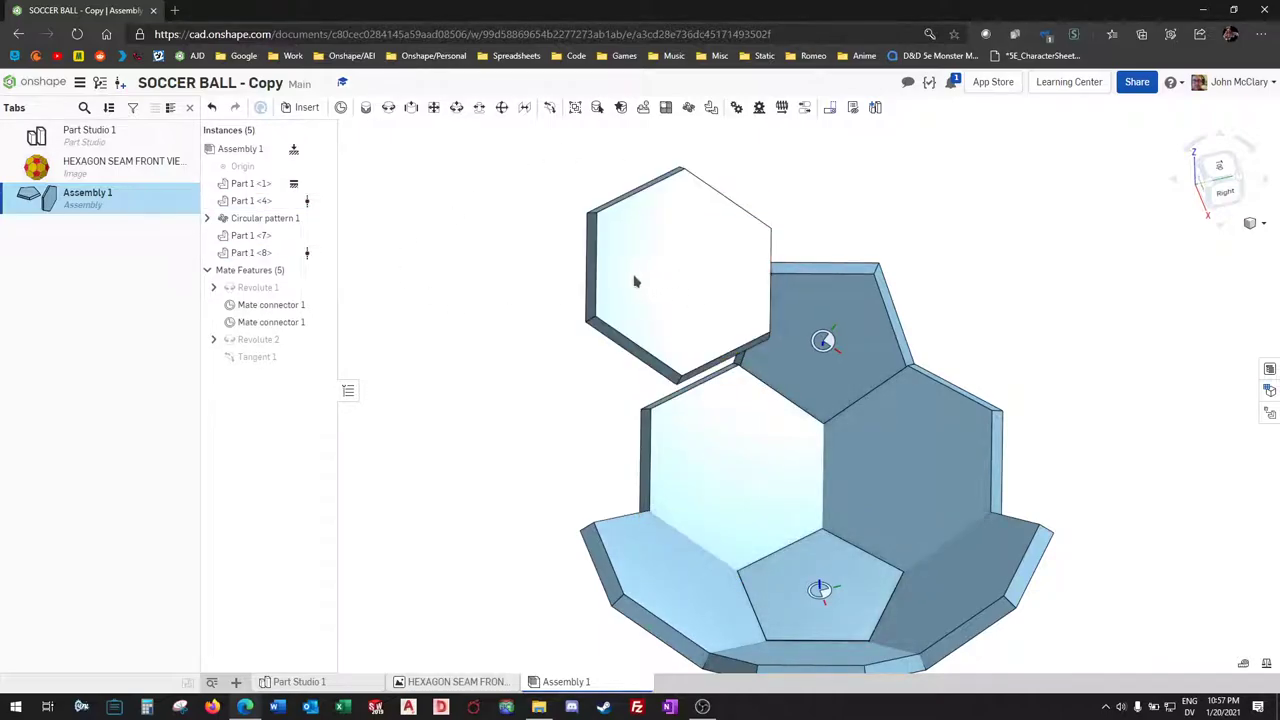
pyautogui.moveTo(626, 283); pyautogui.dragTo(637, 276)
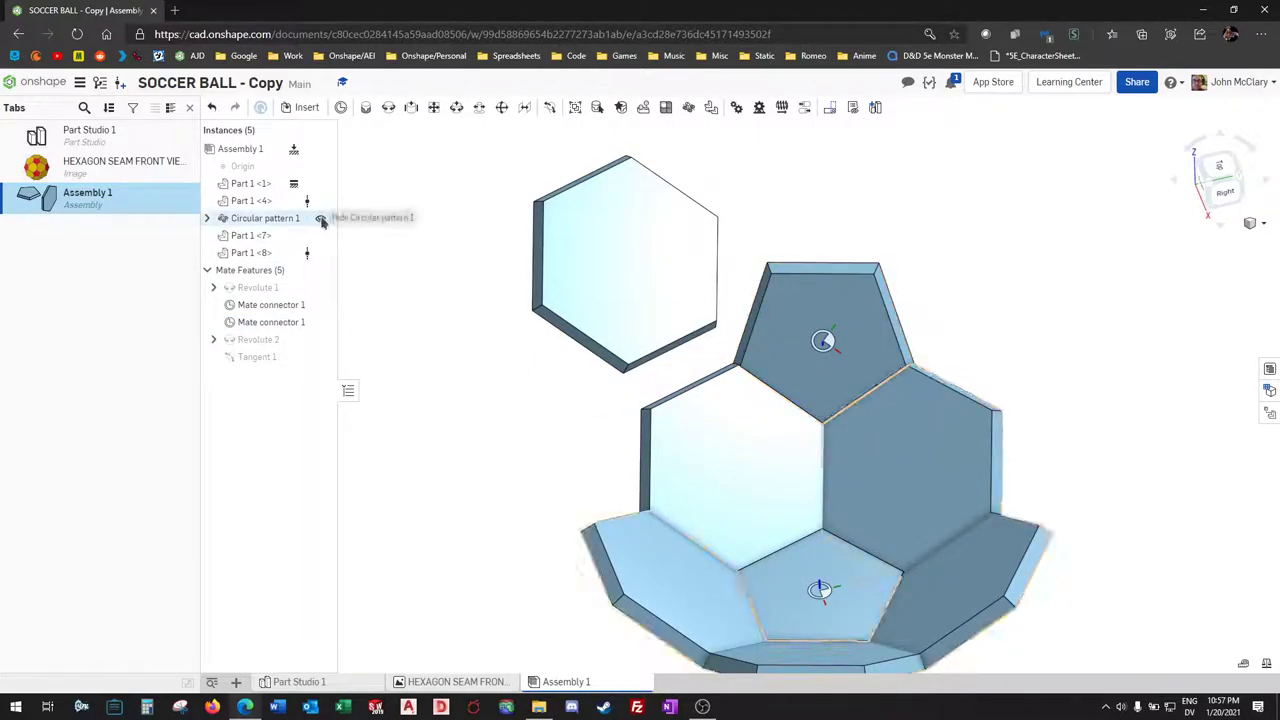
# Step: Hide the circular pattern and add a Revolute mate between the copied hexagon's lower edge and the original hexagon's free upper edge
pyautogui.click(320, 219)
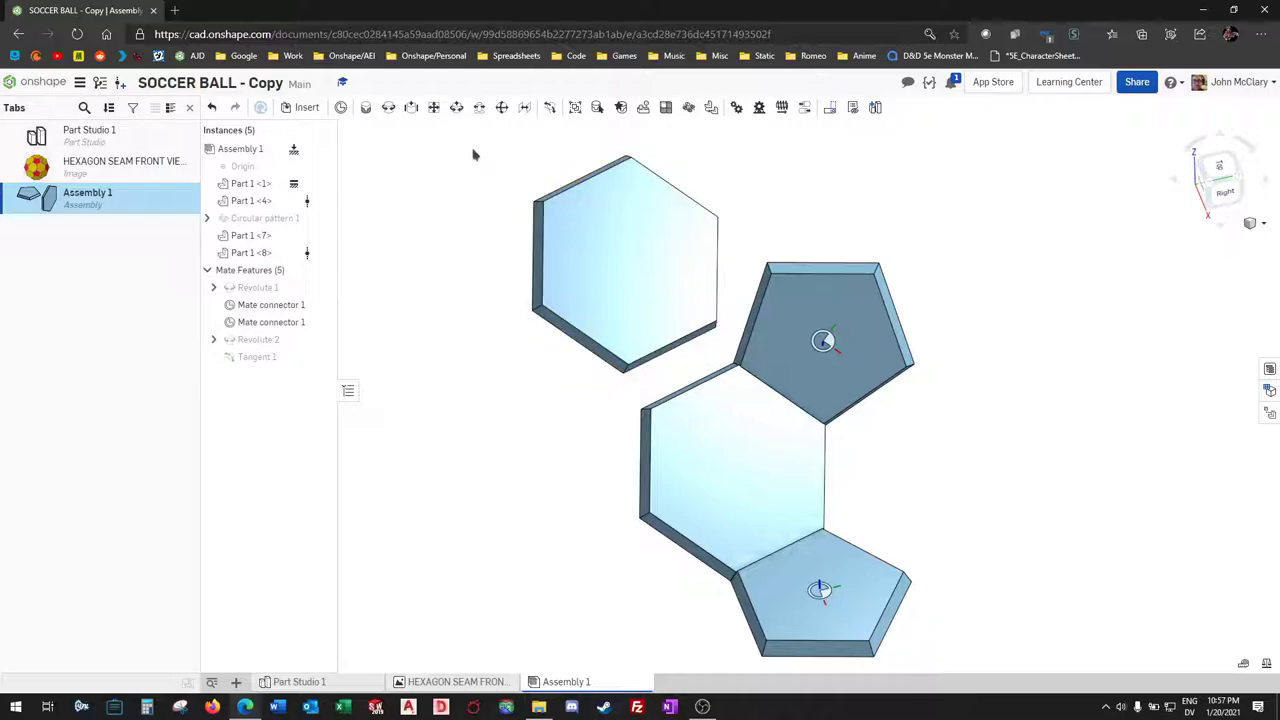
pyautogui.click(400, 110)
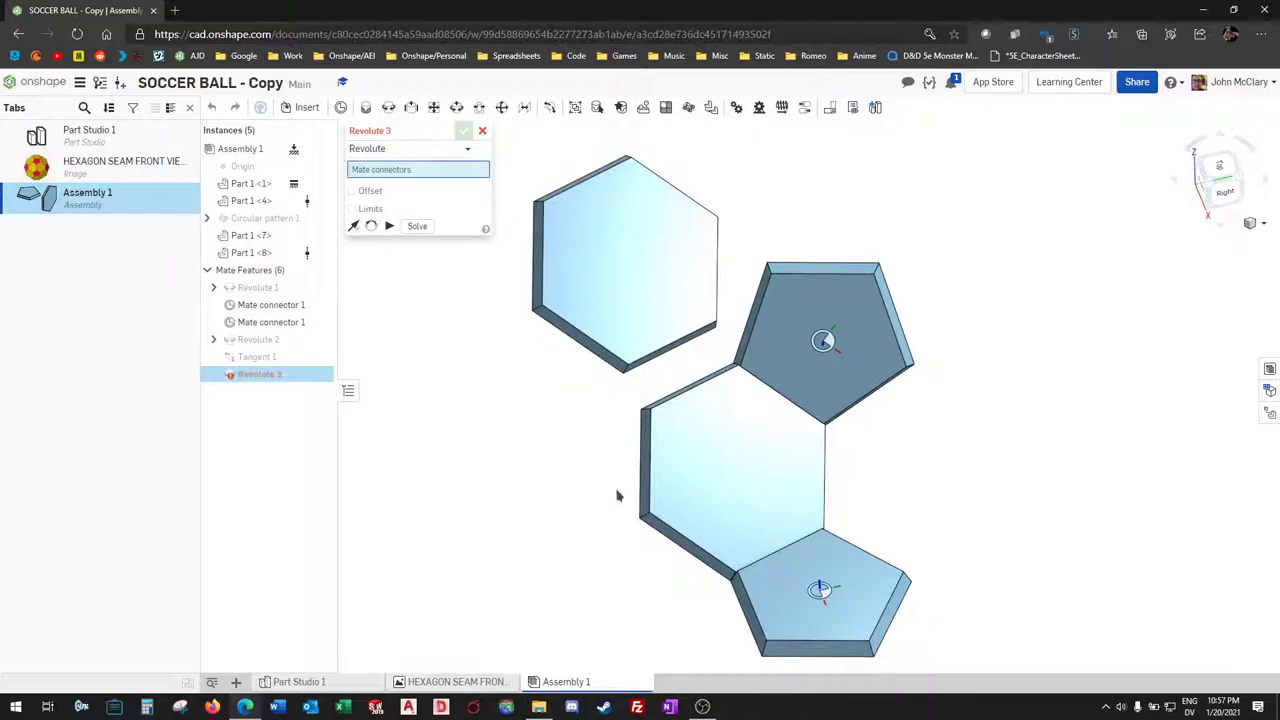
pyautogui.click(668, 350)
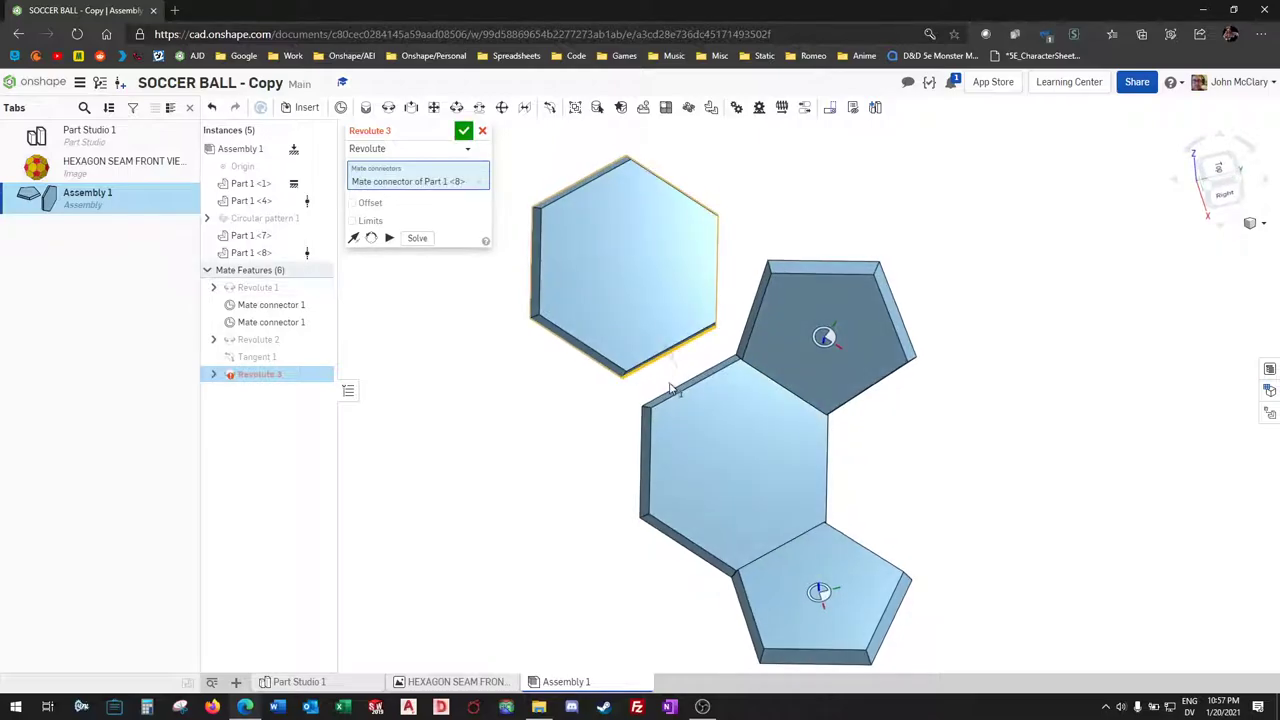
pyautogui.click(680, 386)
pyautogui.press('Return')
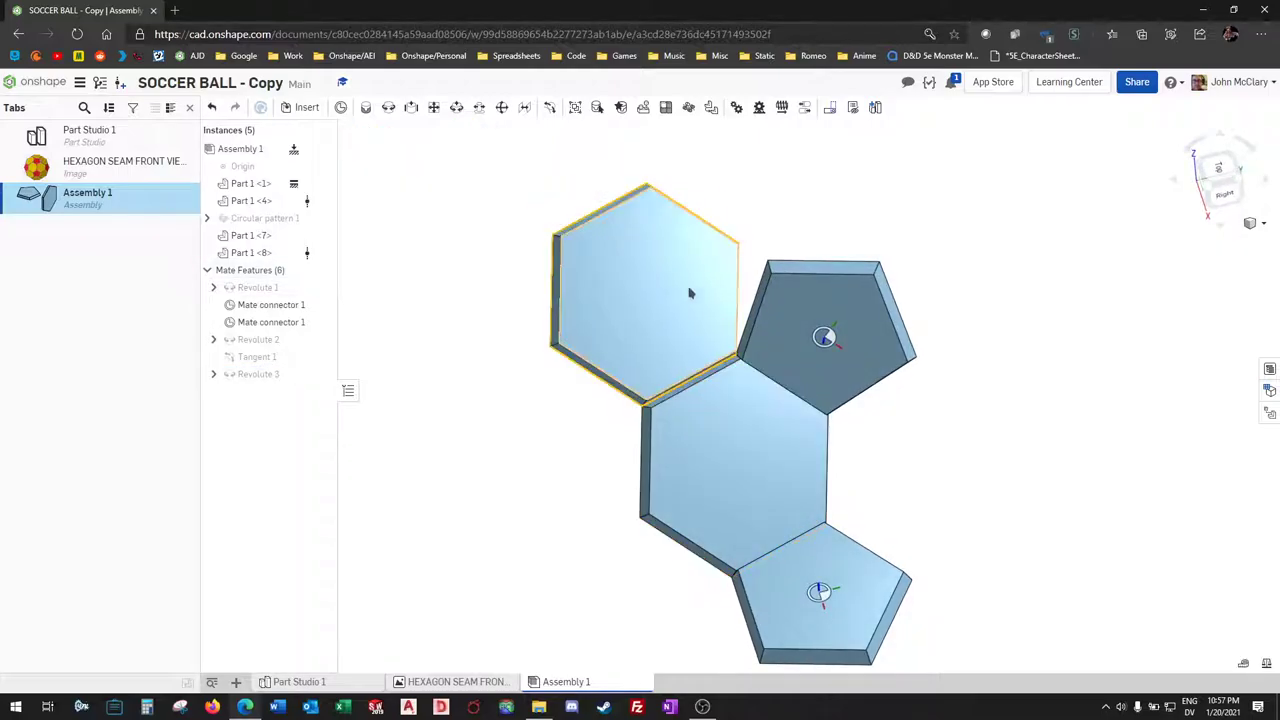
# Step: Swing the copied hexagon toward the upper pentagon and add a Tangent mate between its nearest vertex and the pentagon's outer face
pyautogui.moveTo(734, 333); pyautogui.dragTo(625, 262, button='right')
pyautogui.scroll(4, 625, 262)
pyautogui.moveTo(870, 350); pyautogui.dragTo(861, 304)
pyautogui.moveTo(861, 262); pyautogui.dragTo(785, 302, button='right')
pyautogui.scroll(3, 770, 298)
pyautogui.click(549, 109)
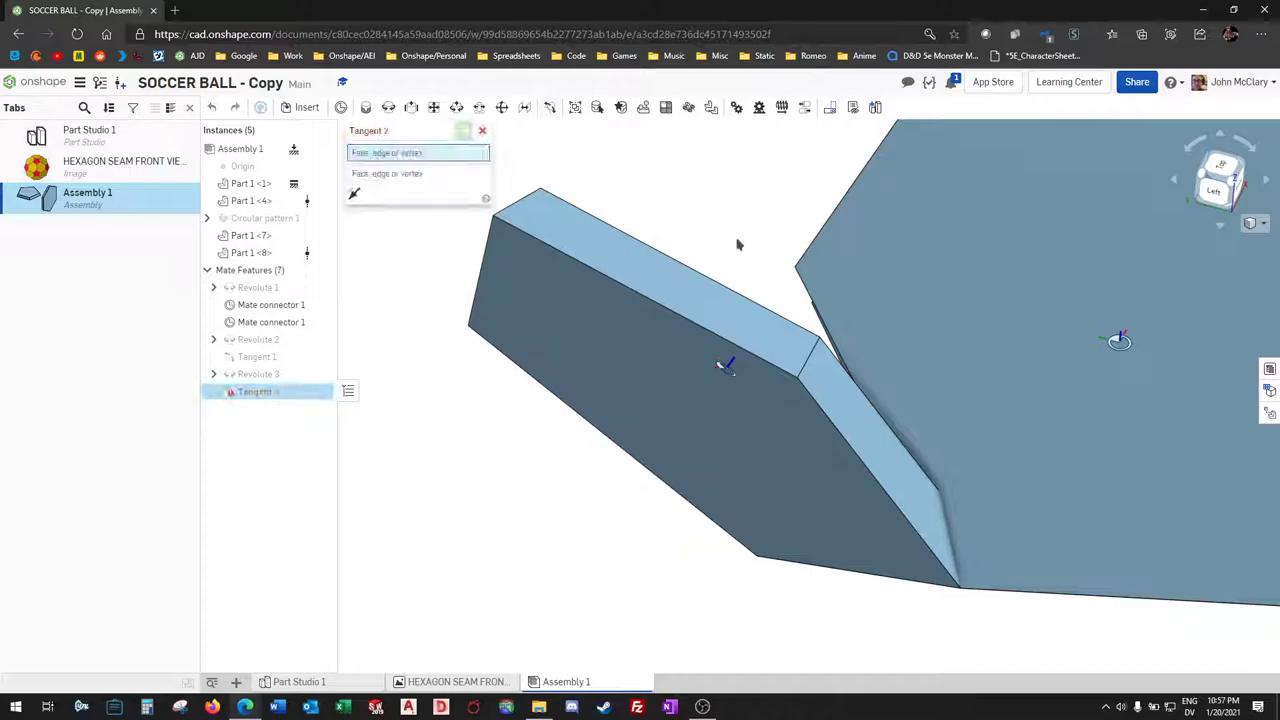
pyautogui.click(797, 272)
pyautogui.click(801, 464)
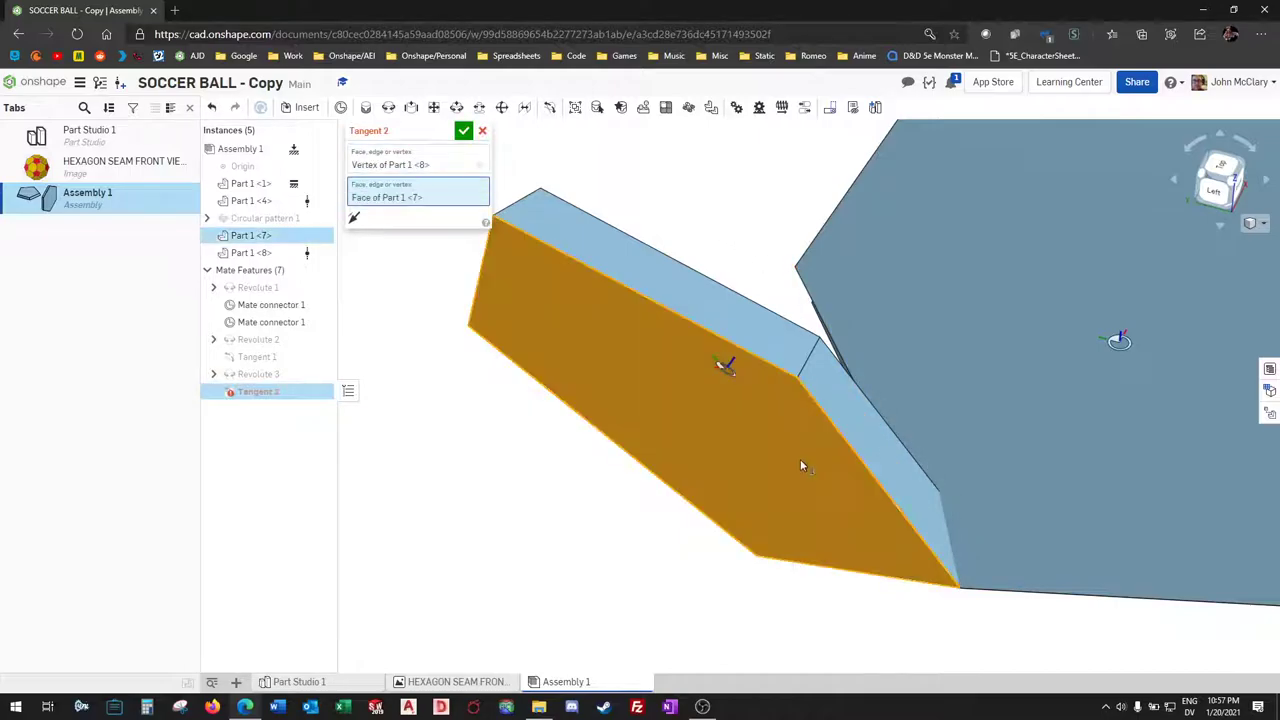
pyautogui.press('Return')
pyautogui.scroll(-4, 776, 483)
pyautogui.moveTo(774, 478); pyautogui.dragTo(649, 397, button='right')
pyautogui.scroll(-4, 649, 397)
pyautogui.scroll(3, 829, 522)
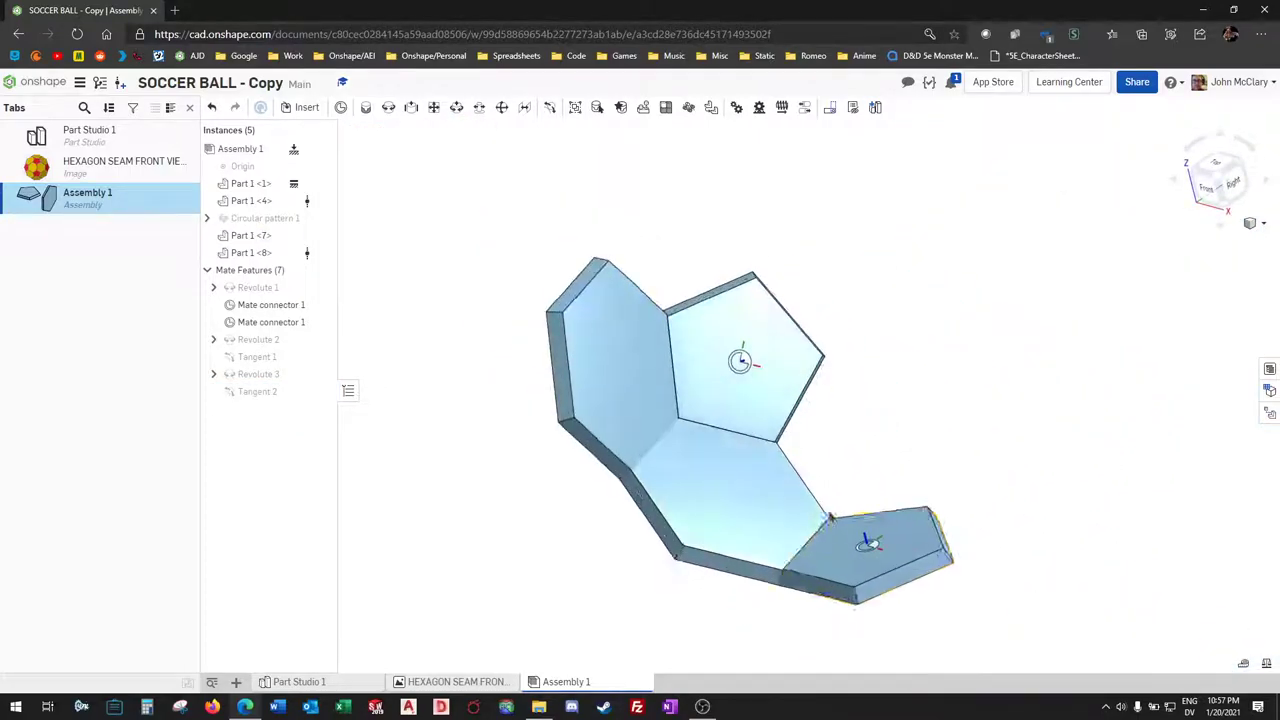
pyautogui.moveTo(829, 522); pyautogui.dragTo(557, 494, button='right')
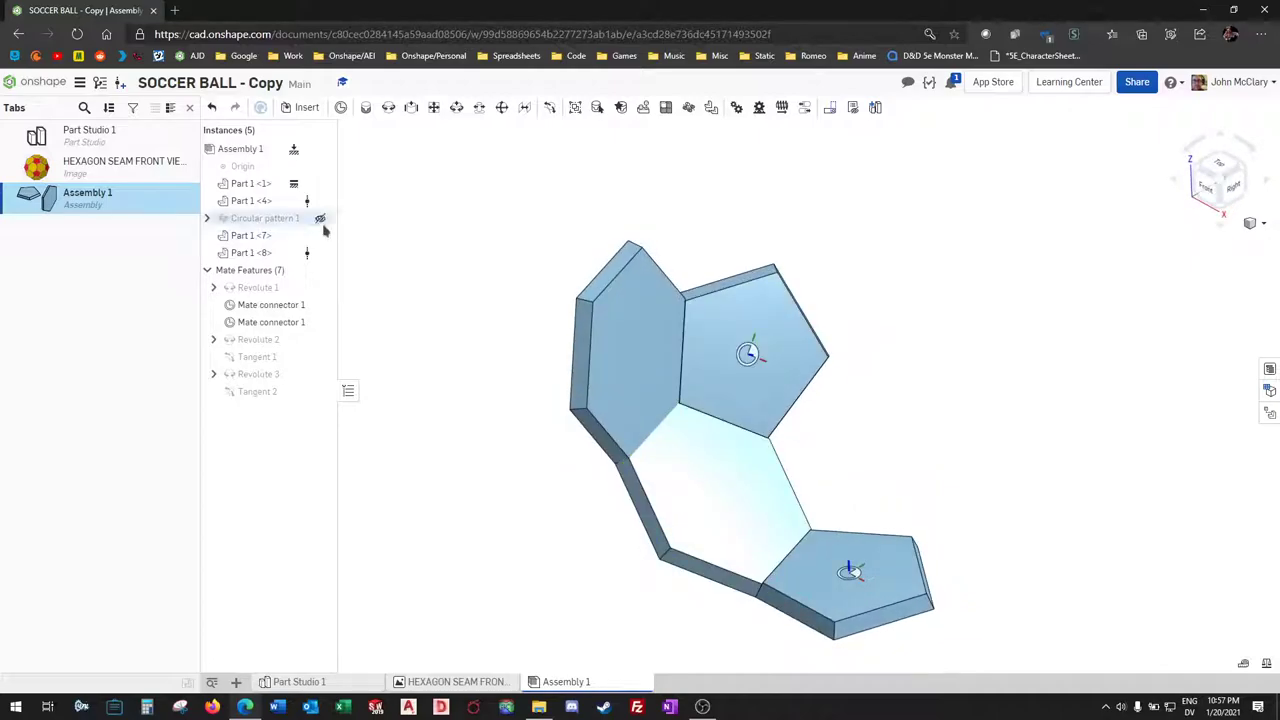
# Step: Add the upper pentagon and the mated hexagon to the five-instance circular pattern and show the pattern again
pyautogui.rightClick(300, 220)
pyautogui.click(318, 243)
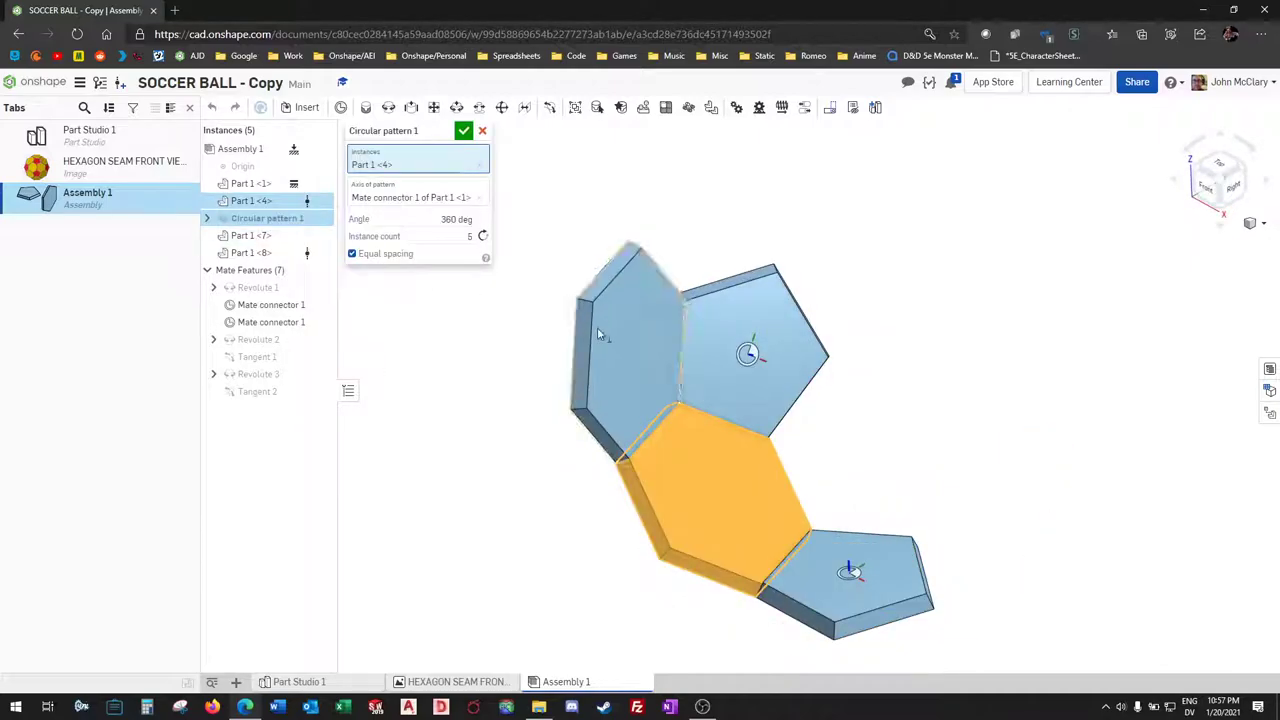
pyautogui.click(464, 131)
pyautogui.scroll(-3, 621, 407)
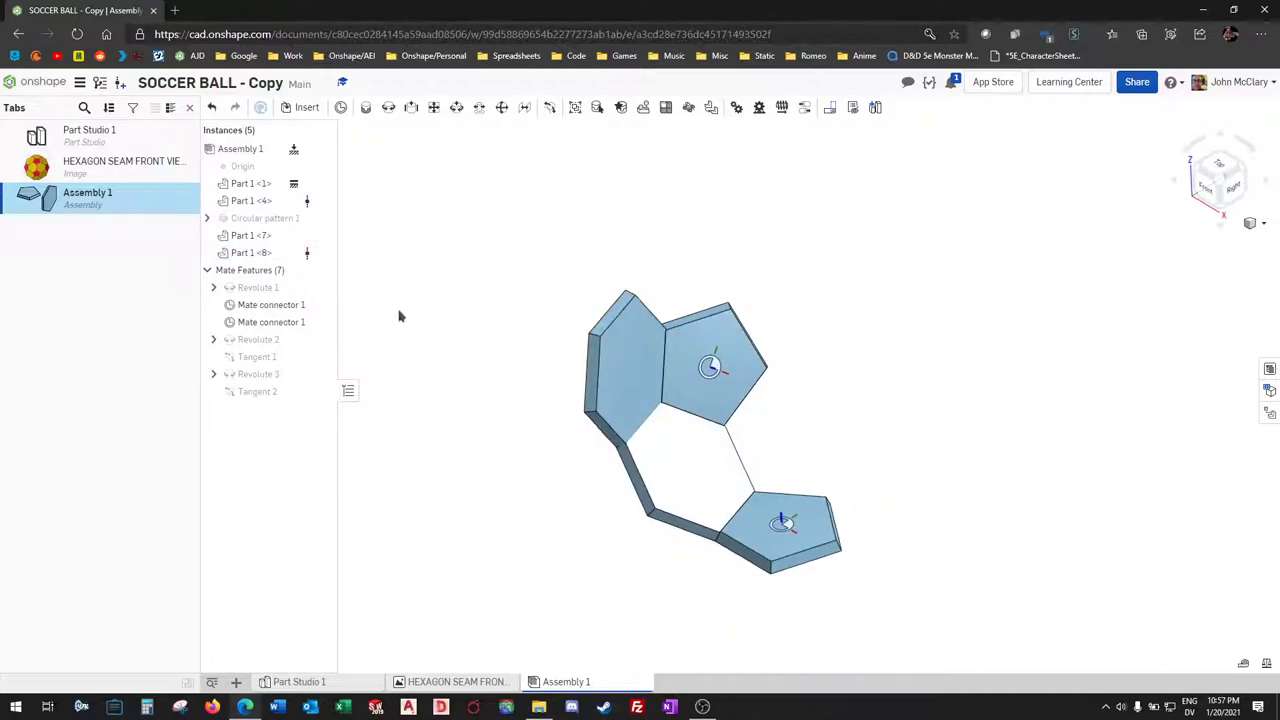
pyautogui.click(321, 219)
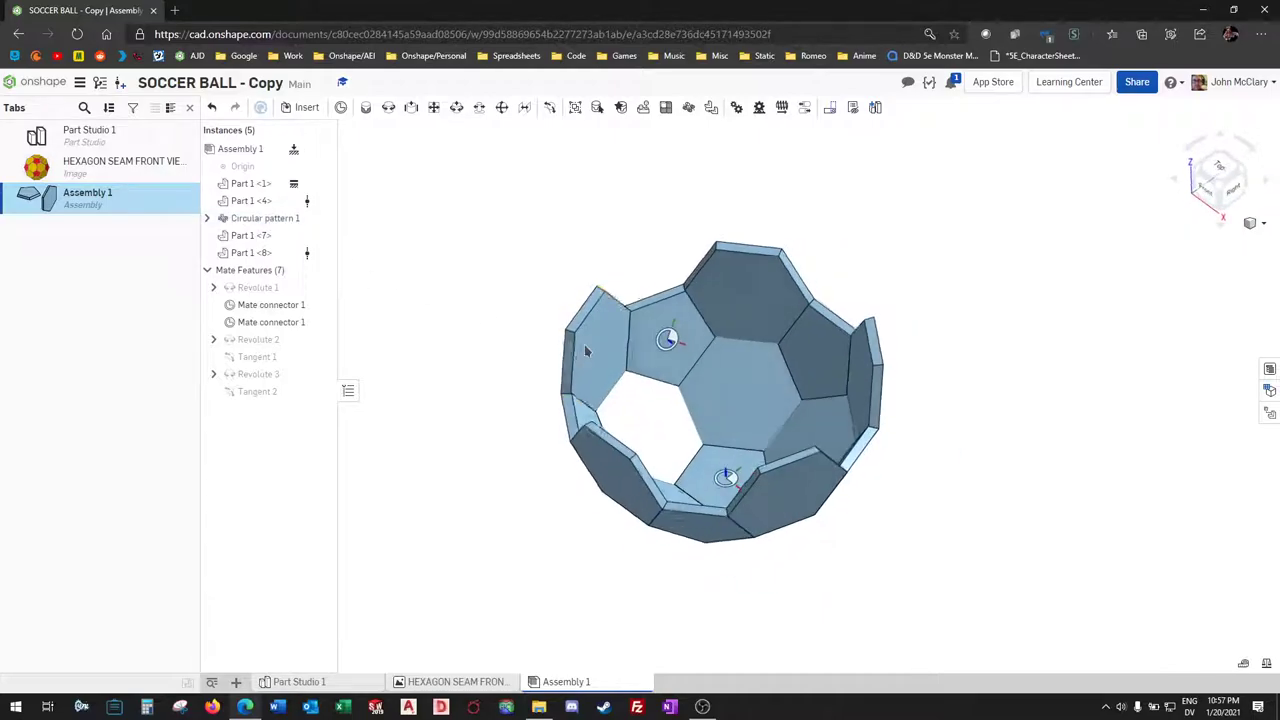
# Step: Paste another copy of the hexagon above the upper pentagon
pyautogui.scroll(5, 772, 460)
pyautogui.moveTo(772, 460); pyautogui.dragTo(672, 299, button='right')
pyautogui.scroll(-2, 680, 398)
pyautogui.scroll(2, 673, 264)
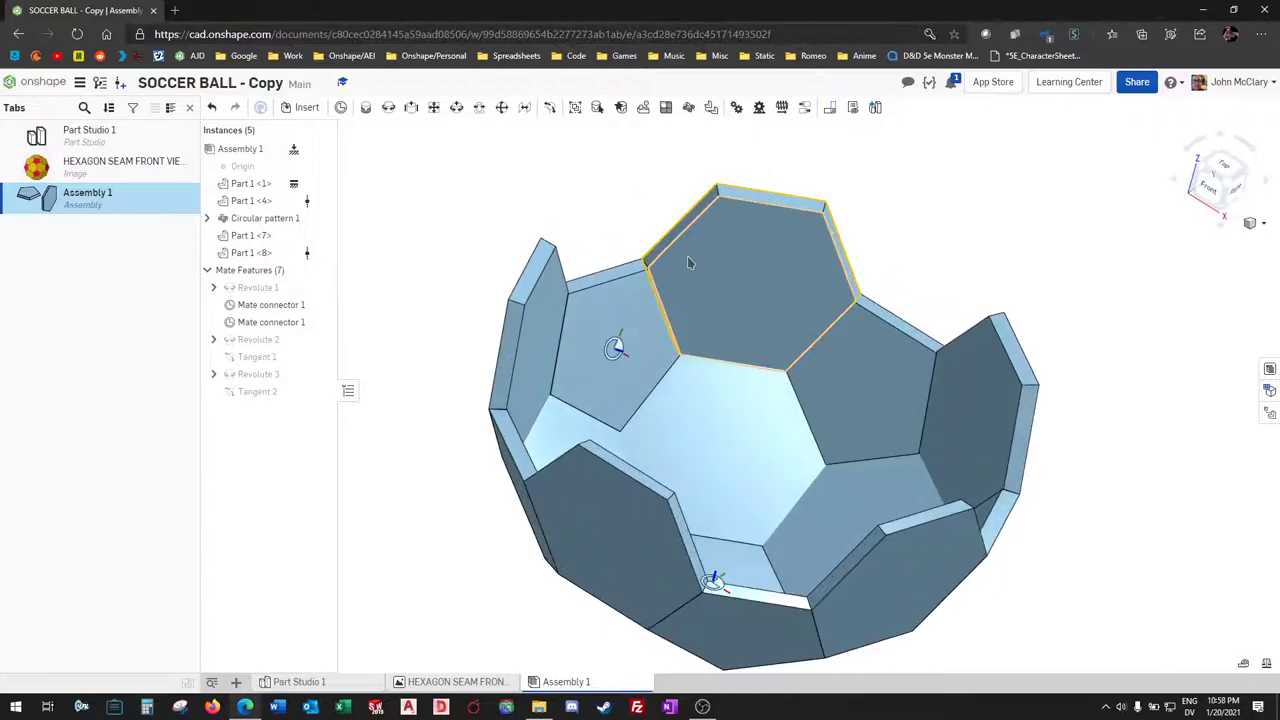
pyautogui.click(542, 319)
pyautogui.hotkey('ctrl', 'v')
# Step: Add a Slider mate between the new hexagon's lower edge and the upper pentagon's open top edge
pyautogui.press('s')
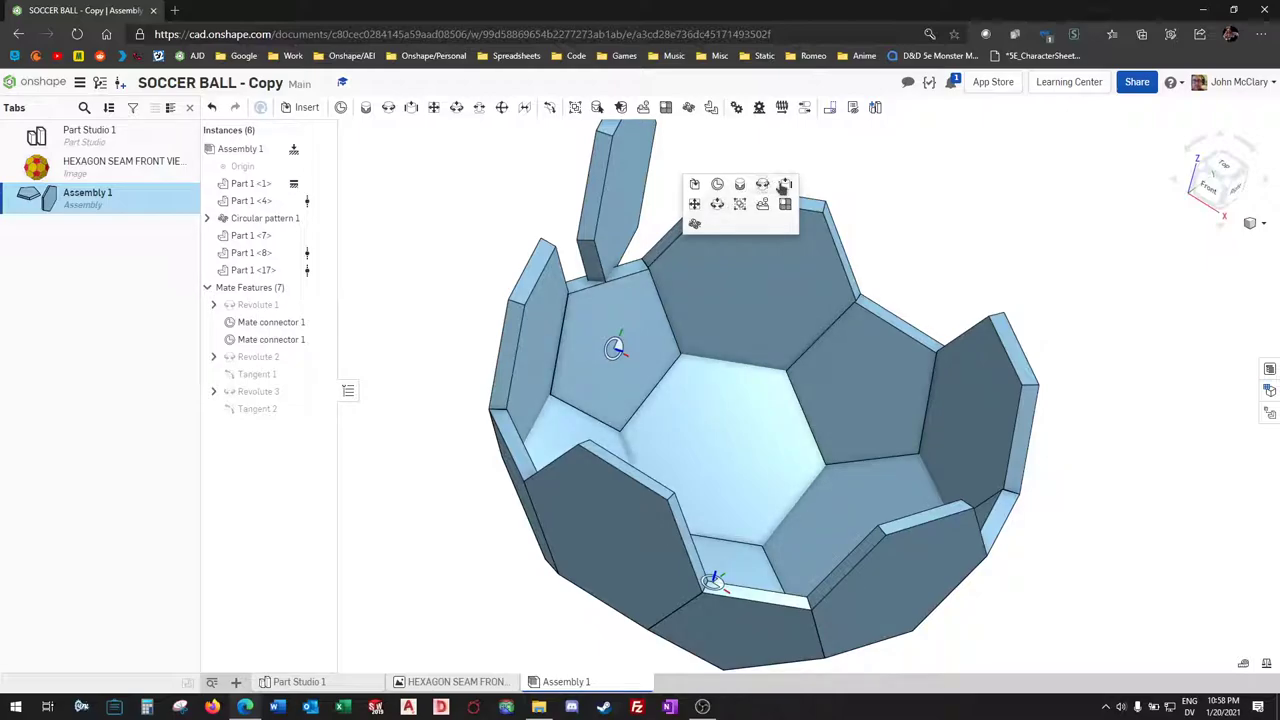
pyautogui.click(784, 186)
pyautogui.moveTo(676, 238); pyautogui.dragTo(489, 250, button='right')
pyautogui.scroll(3, 489, 250)
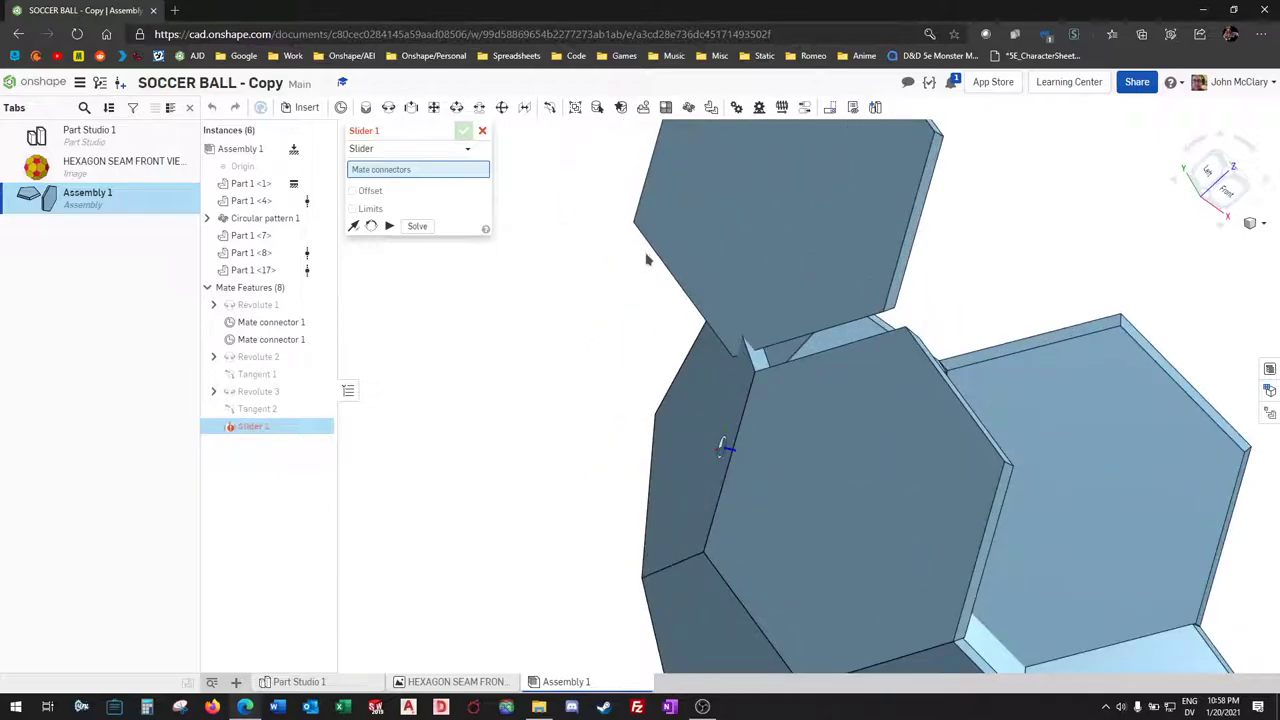
pyautogui.moveTo(661, 269); pyautogui.dragTo(669, 286)
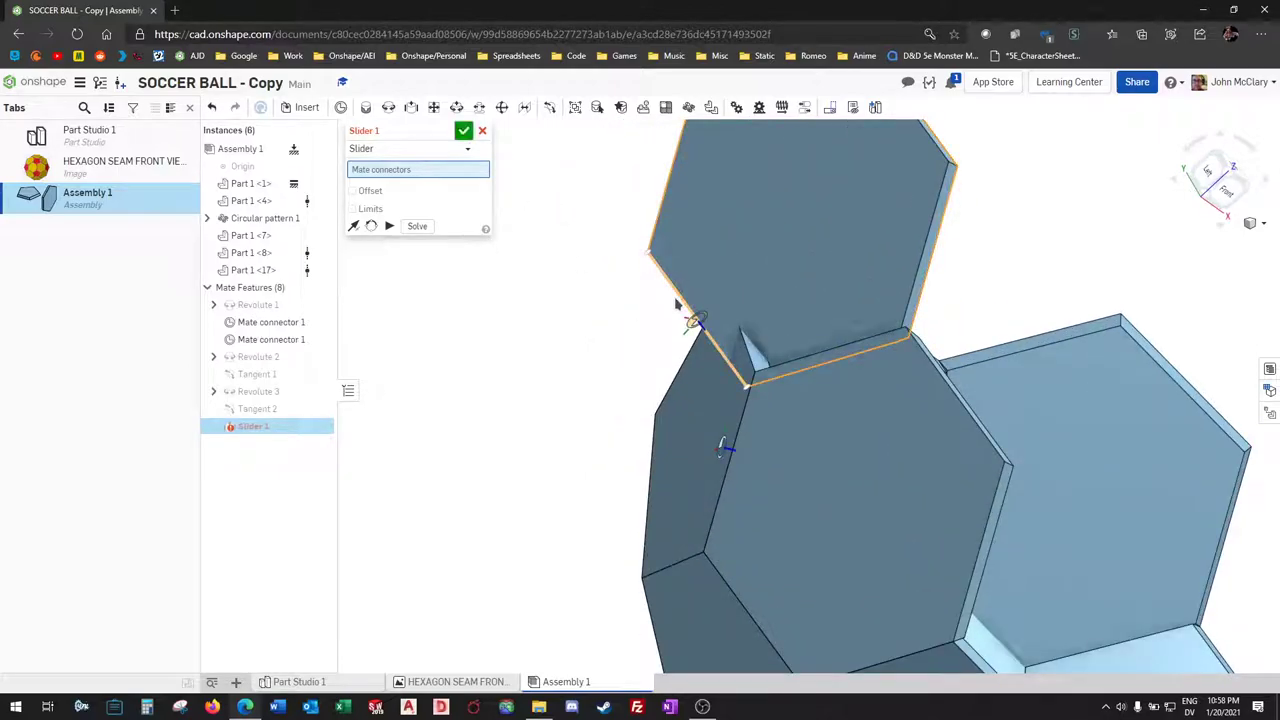
pyautogui.click(685, 308)
pyautogui.scroll(1, 712, 308)
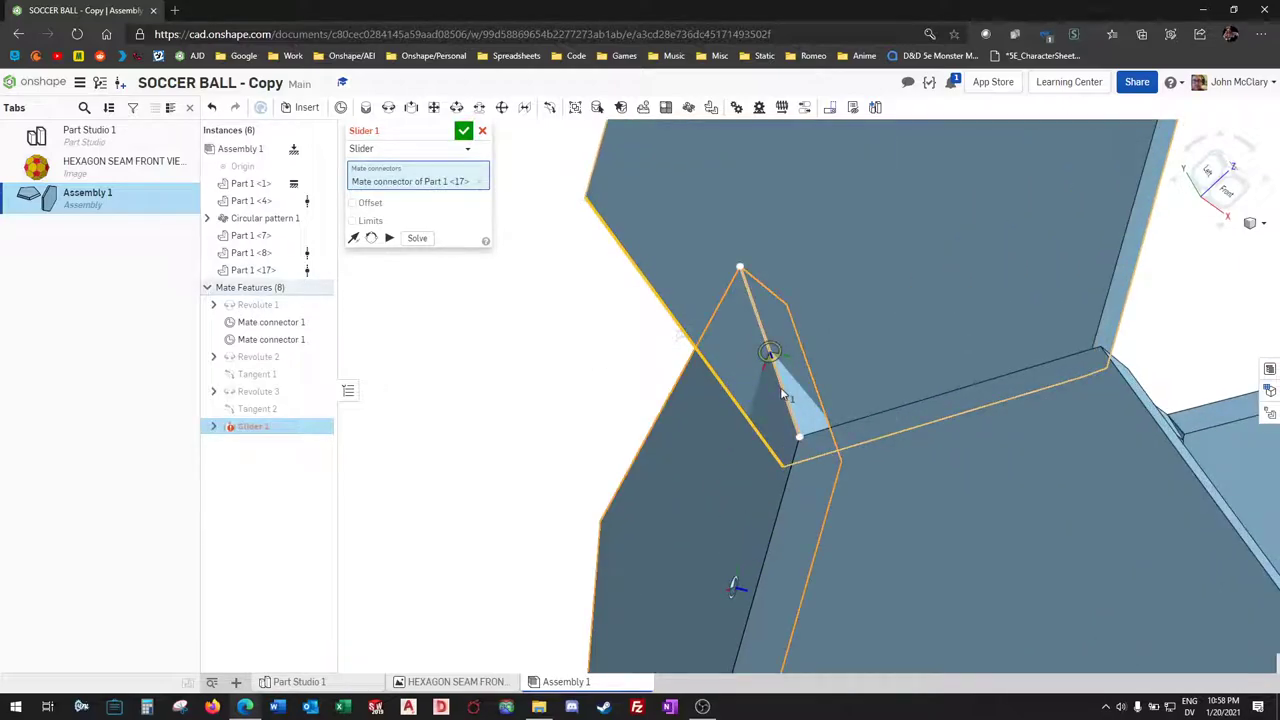
pyautogui.click(782, 393)
pyautogui.press('Return')
# Step: Hide the circular pattern and slide the new hexagon along the upper pentagon's top edge to test its motion
pyautogui.scroll(-4, 779, 410)
pyautogui.moveTo(822, 438); pyautogui.dragTo(735, 418, button='right')
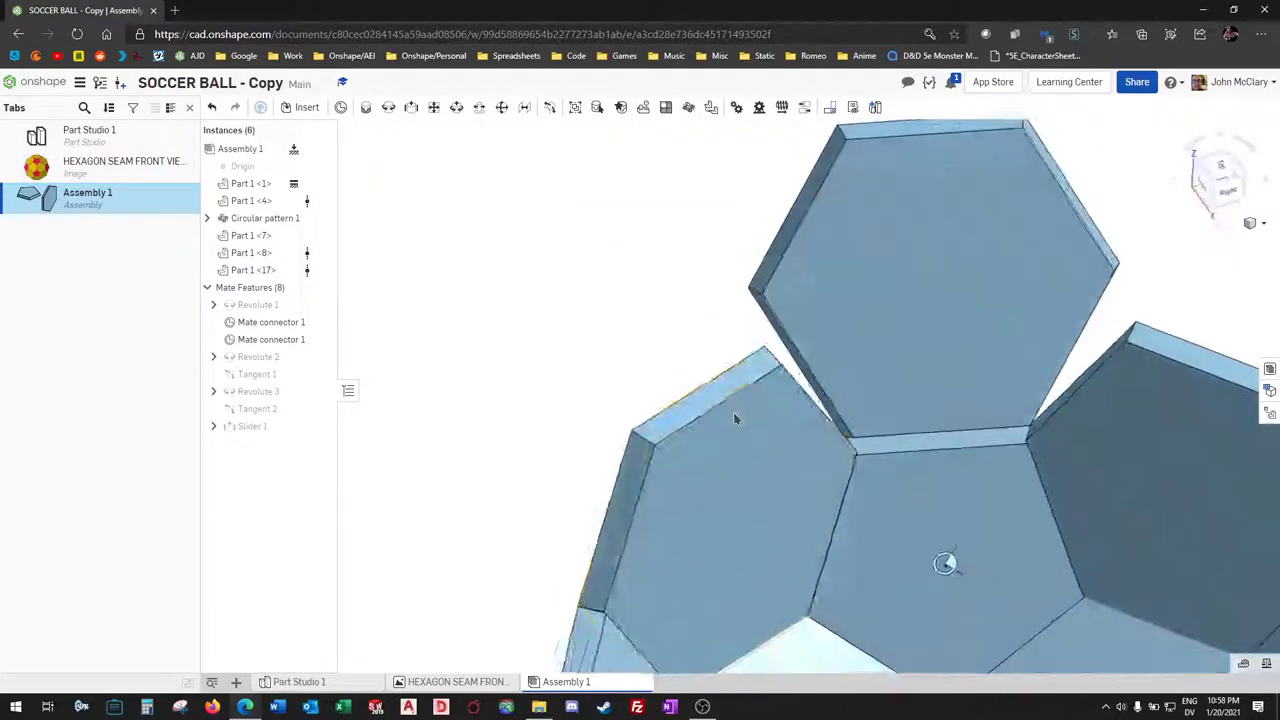
pyautogui.scroll(-2, 733, 418)
pyautogui.click(321, 219)
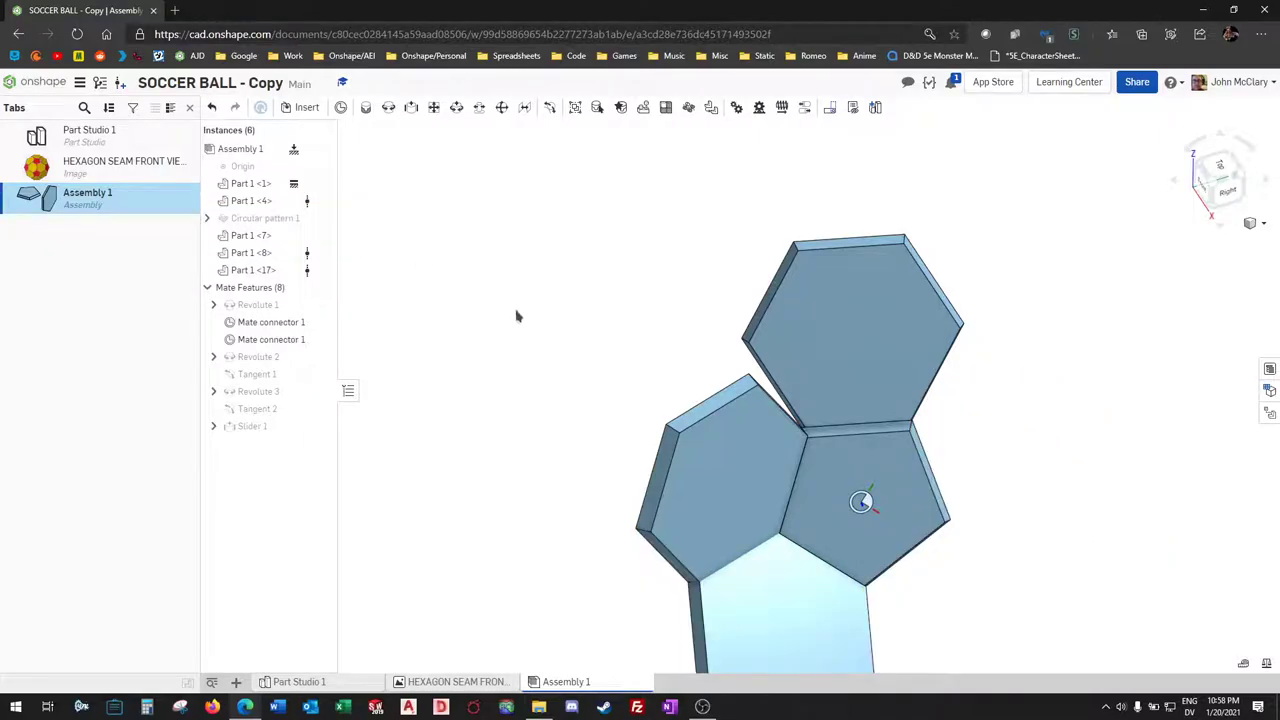
pyautogui.moveTo(518, 316); pyautogui.dragTo(674, 340, button='right')
pyautogui.scroll(3, 866, 363)
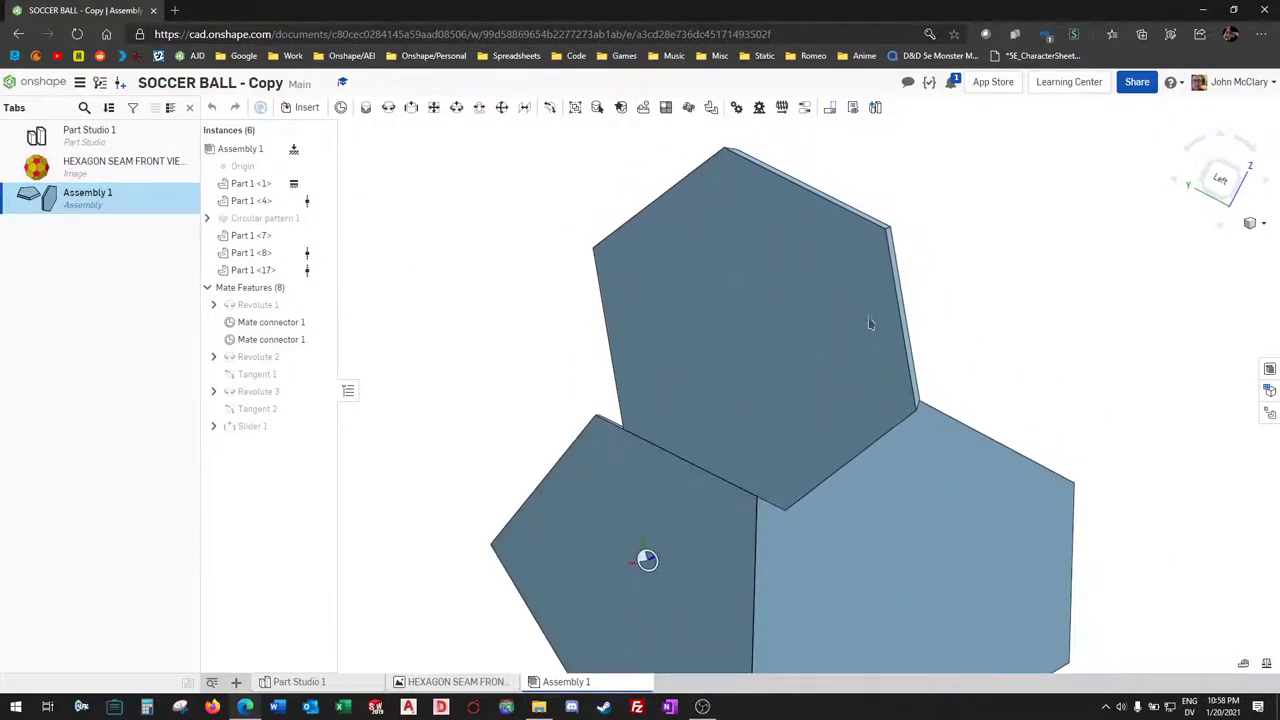
pyautogui.moveTo(871, 323); pyautogui.dragTo(912, 380)
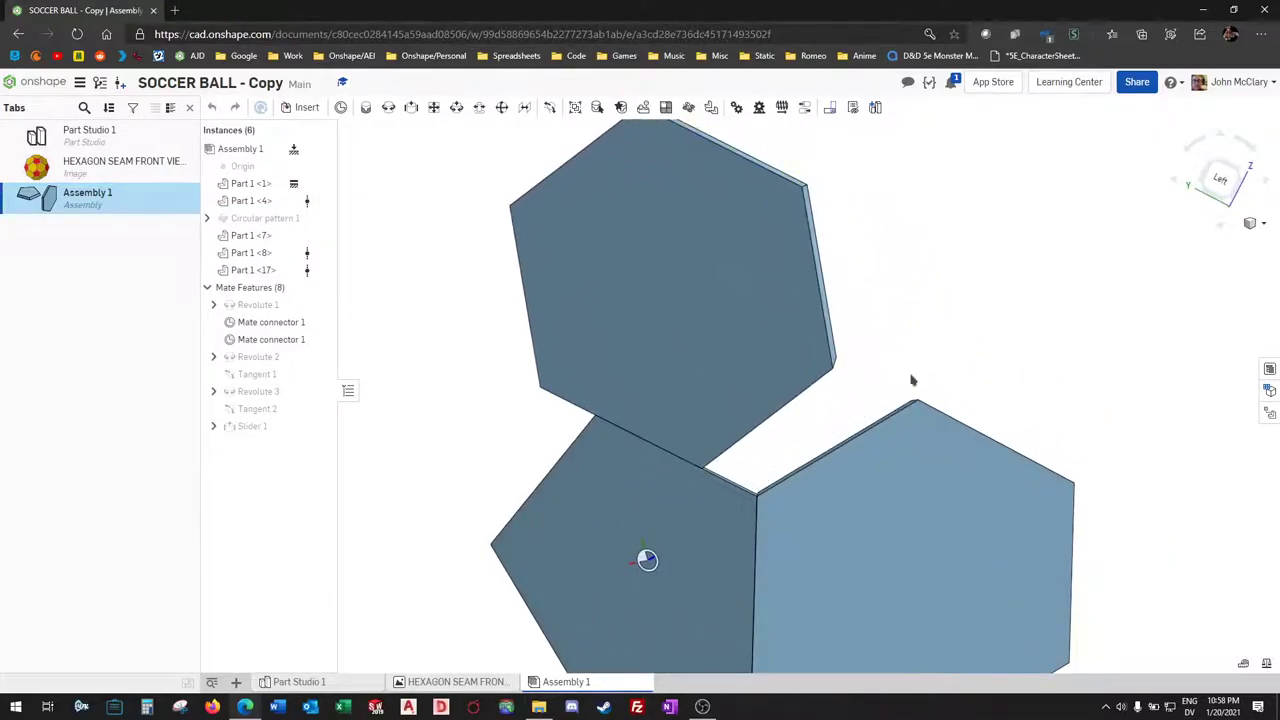
# Step: Change the Slider mate between the new hexagon and the upper pentagon to a Revolute mate
pyautogui.rightClick(274, 426)
pyautogui.click(280, 447)
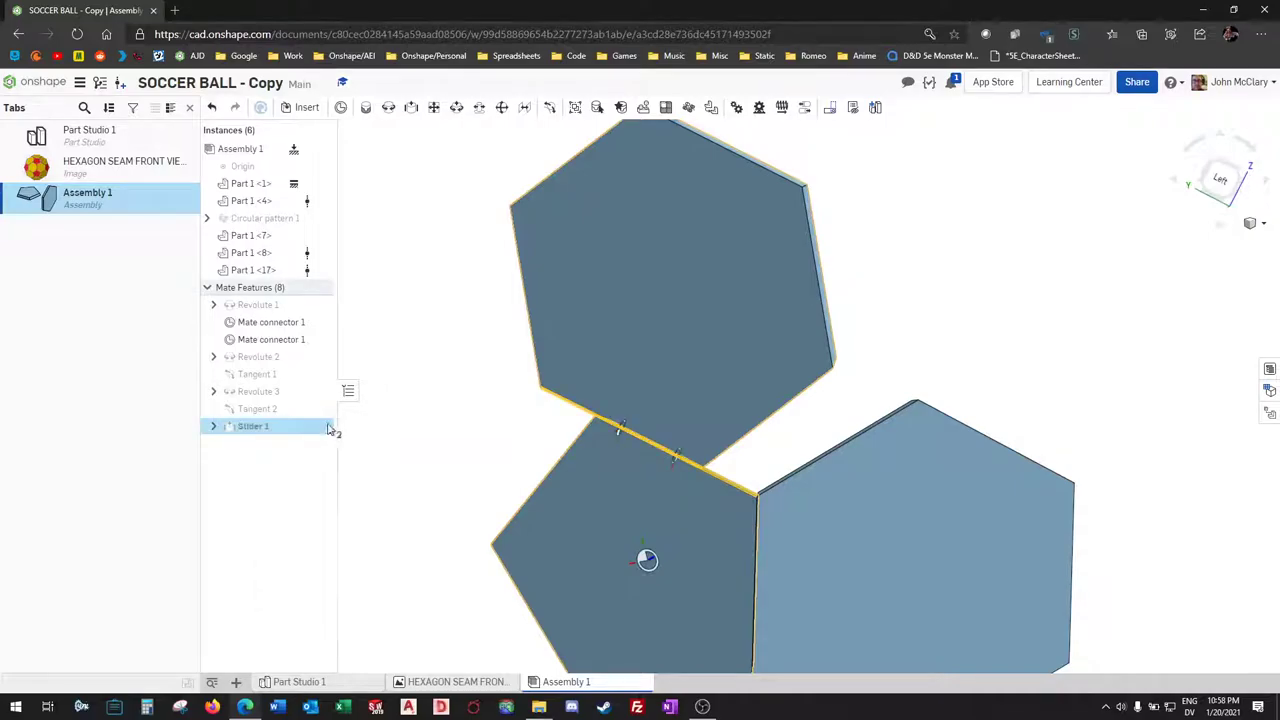
pyautogui.click(399, 150)
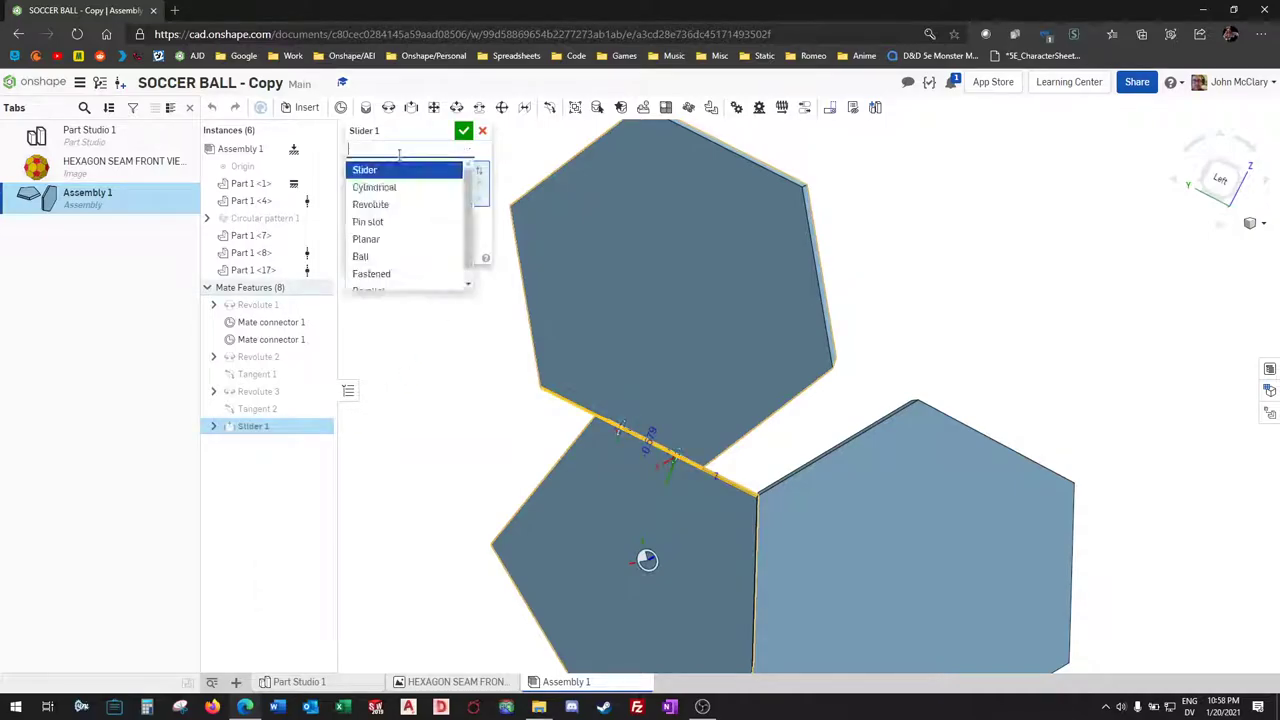
pyautogui.click(378, 205)
pyautogui.click(464, 132)
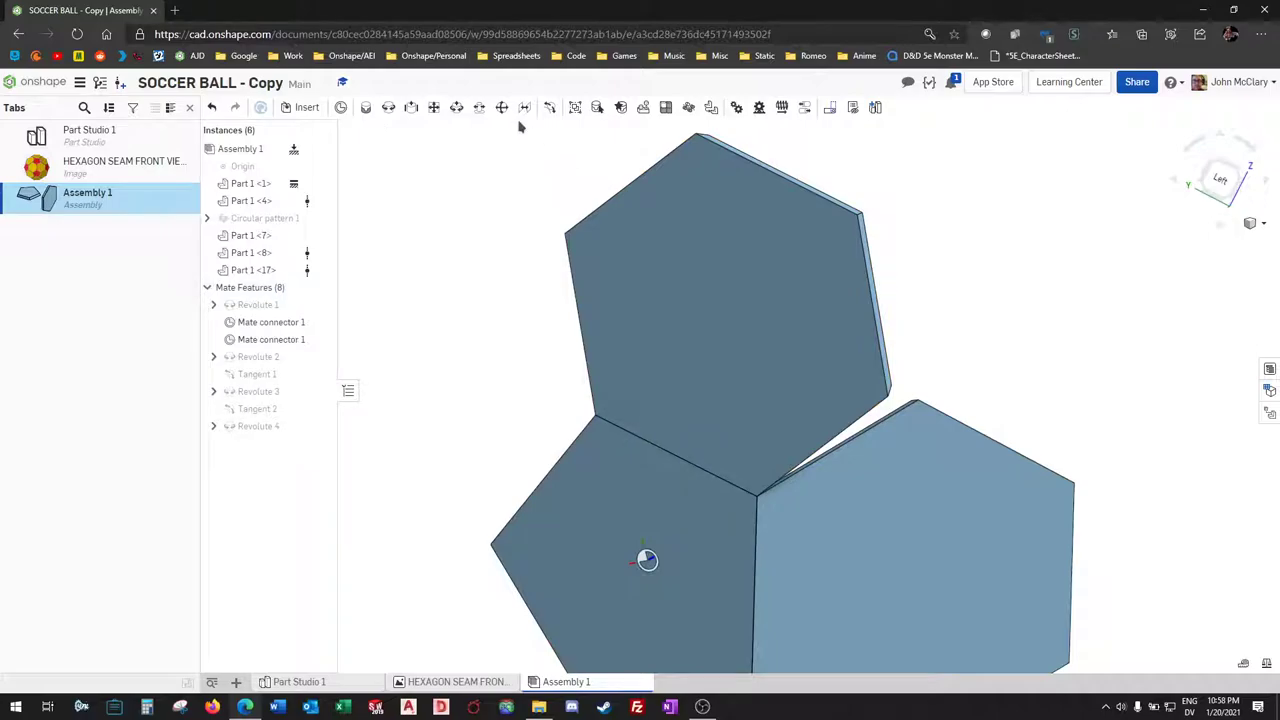
# Step: Add a Tangent mate between the new hexagon's lower outer vertex and the outer face of the neighbouring hexagon
pyautogui.click(550, 110)
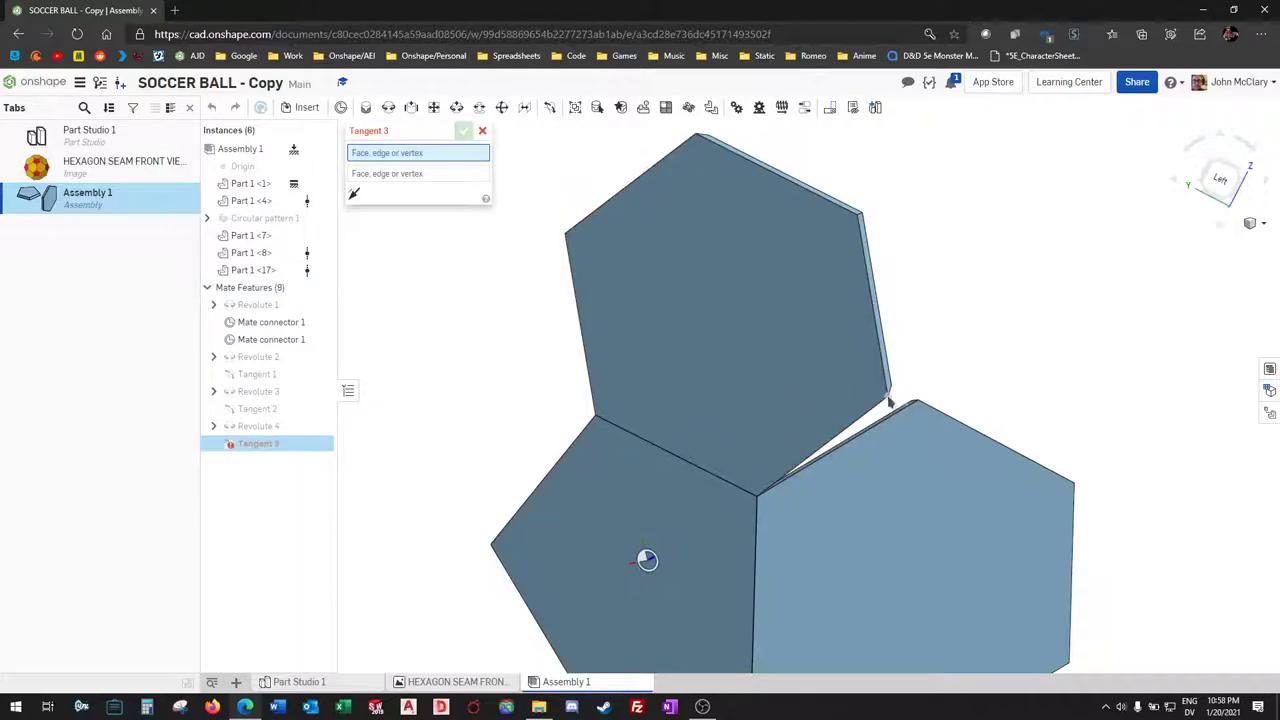
pyautogui.click(889, 397)
pyautogui.click(925, 461)
pyautogui.press('Return')
pyautogui.scroll(-4, 976, 404)
pyautogui.moveTo(976, 404); pyautogui.dragTo(989, 496, button='right')
pyautogui.scroll(-2, 1015, 473)
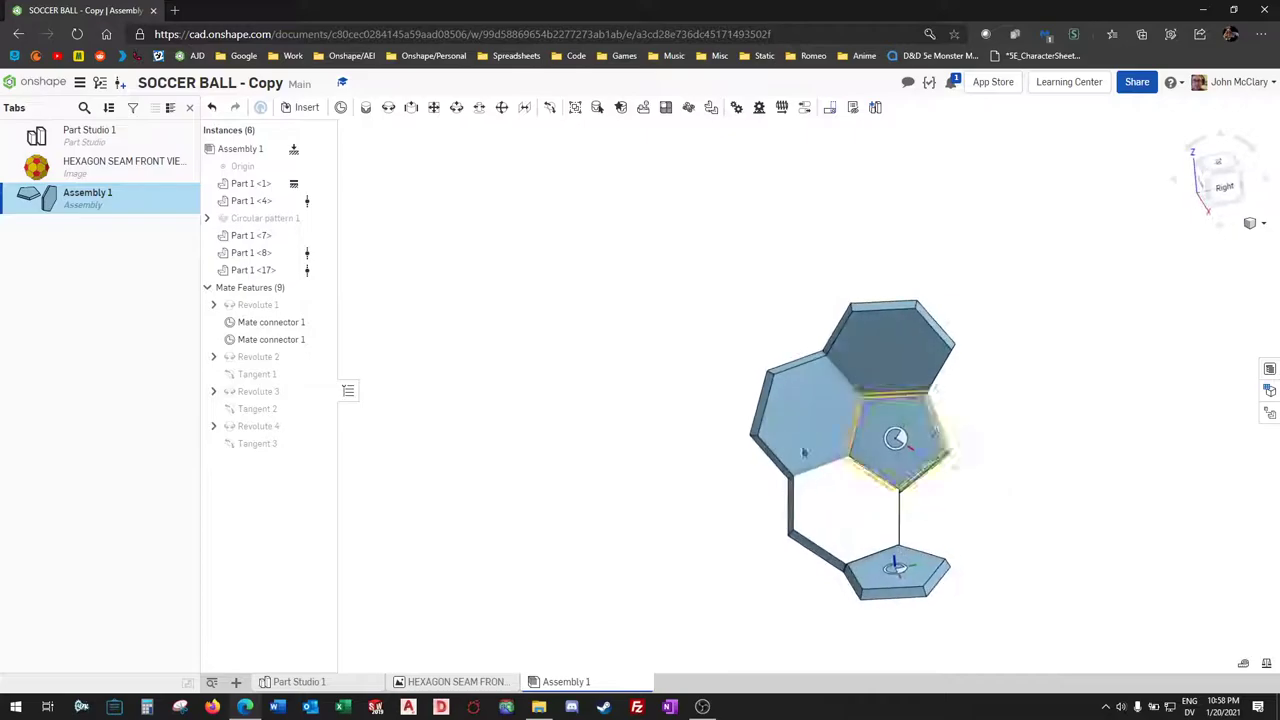
# Step: Add the topmost hexagon to the five-instance circular pattern and show the pattern again
pyautogui.rightClick(298, 220)
pyautogui.click(314, 249)
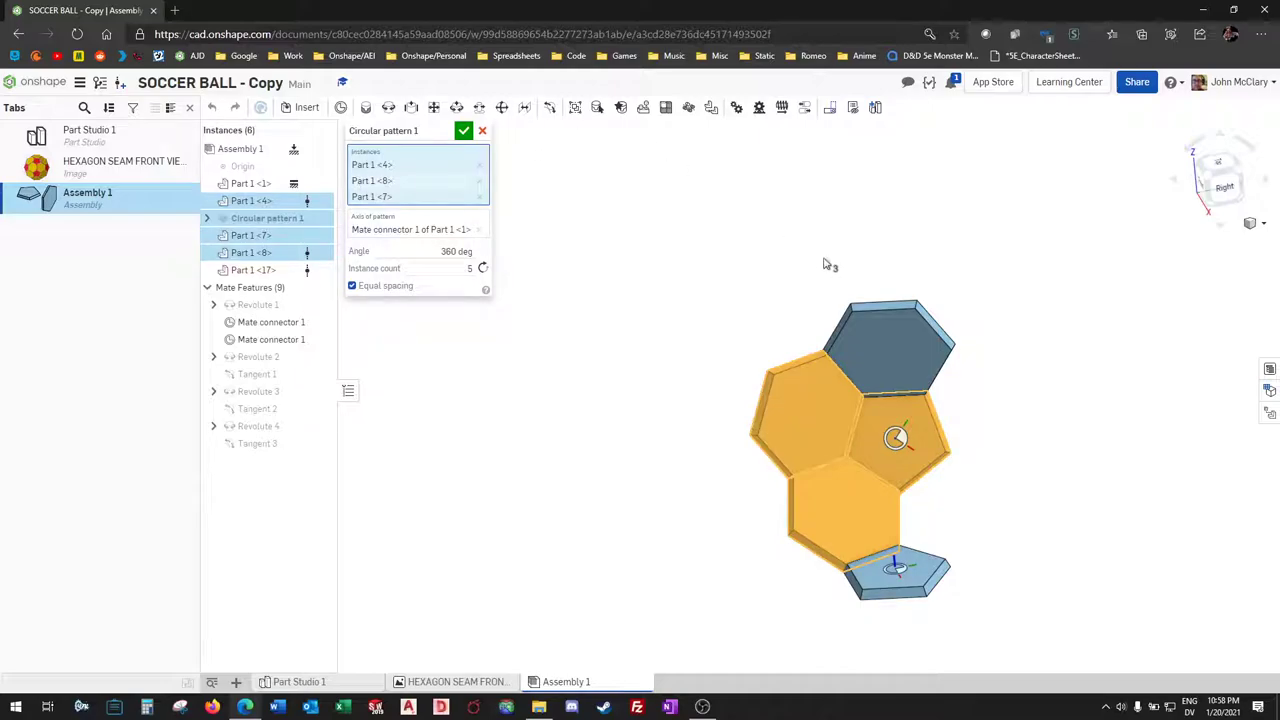
pyautogui.click(895, 333)
pyautogui.press('Return')
pyautogui.scroll(-2, 628, 438)
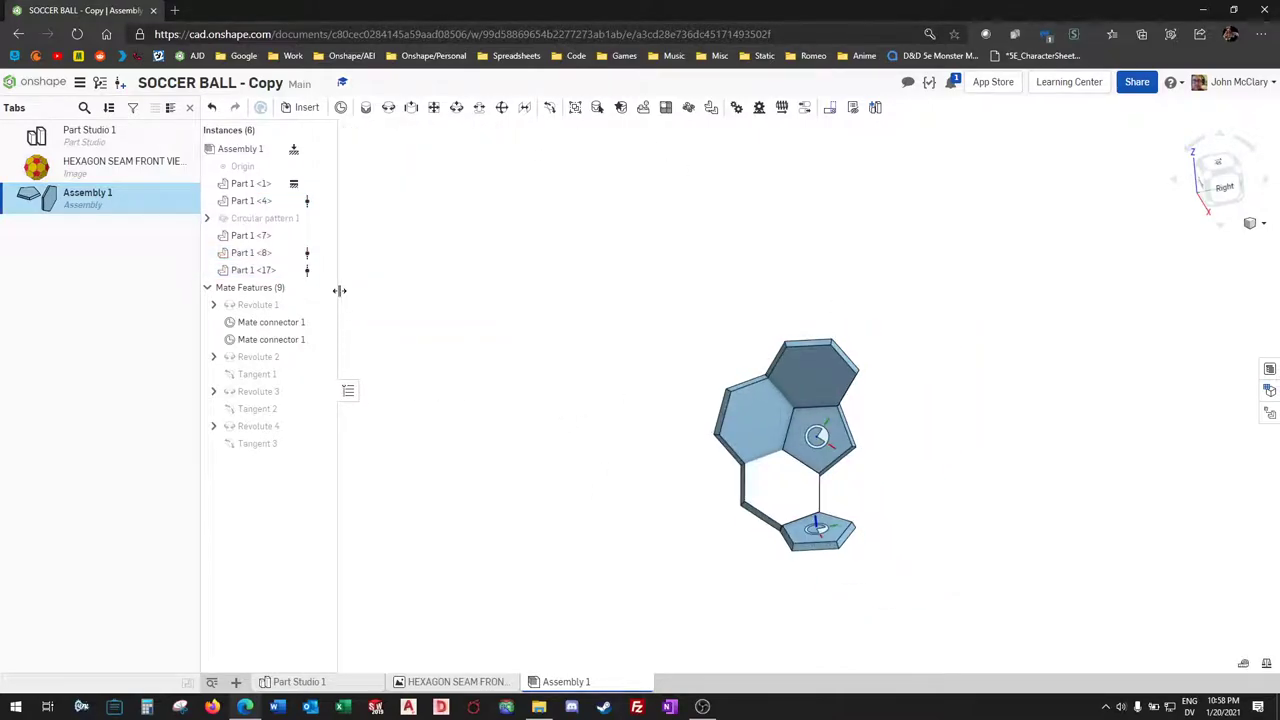
pyautogui.click(323, 218)
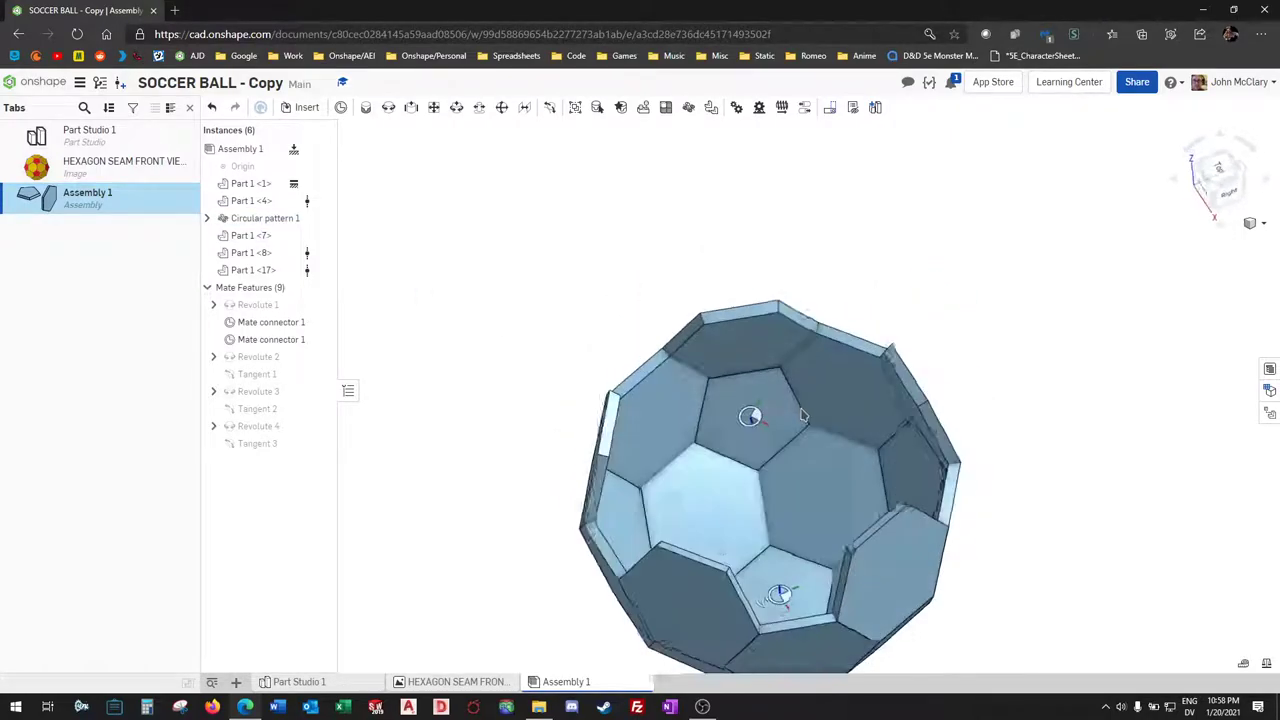
pyautogui.moveTo(802, 415); pyautogui.dragTo(770, 429, button='right')
pyautogui.scroll(2, 705, 374)
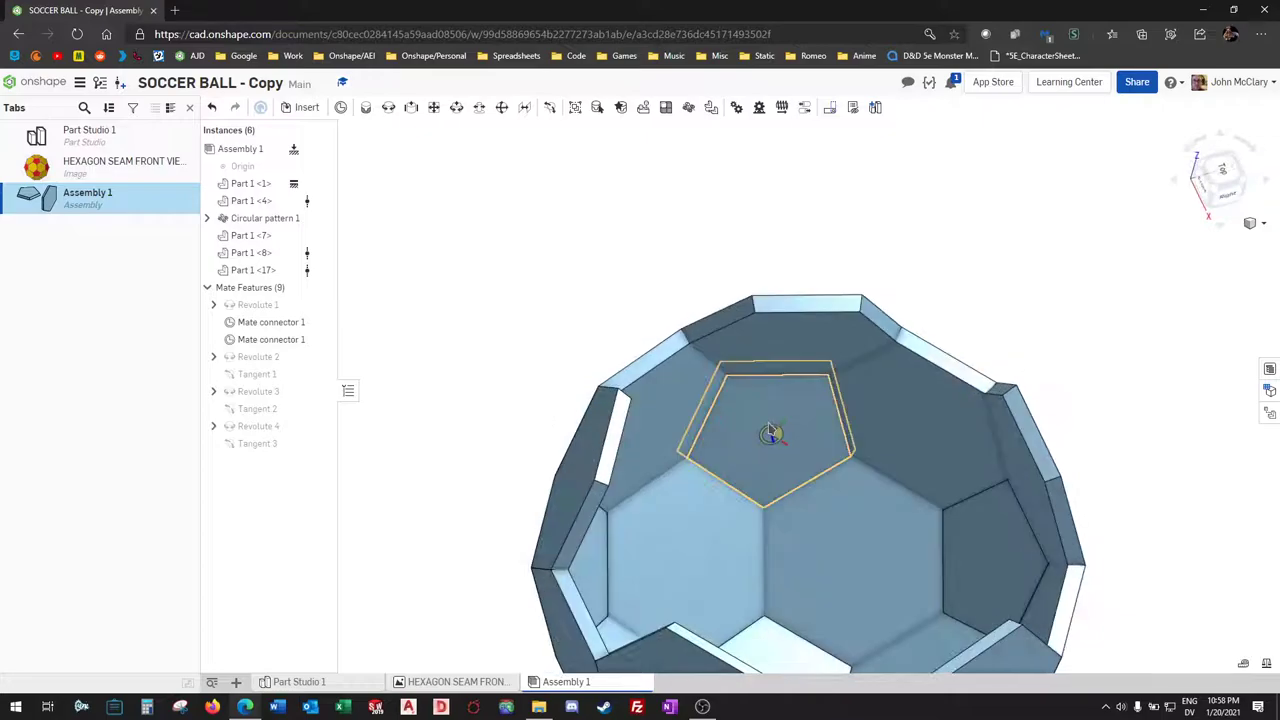
pyautogui.click(770, 430)
pyautogui.hotkey('ctrl', 'c')
pyautogui.hotkey('ctrl', 'v')
pyautogui.moveTo(655, 333); pyautogui.dragTo(588, 367, button='right')
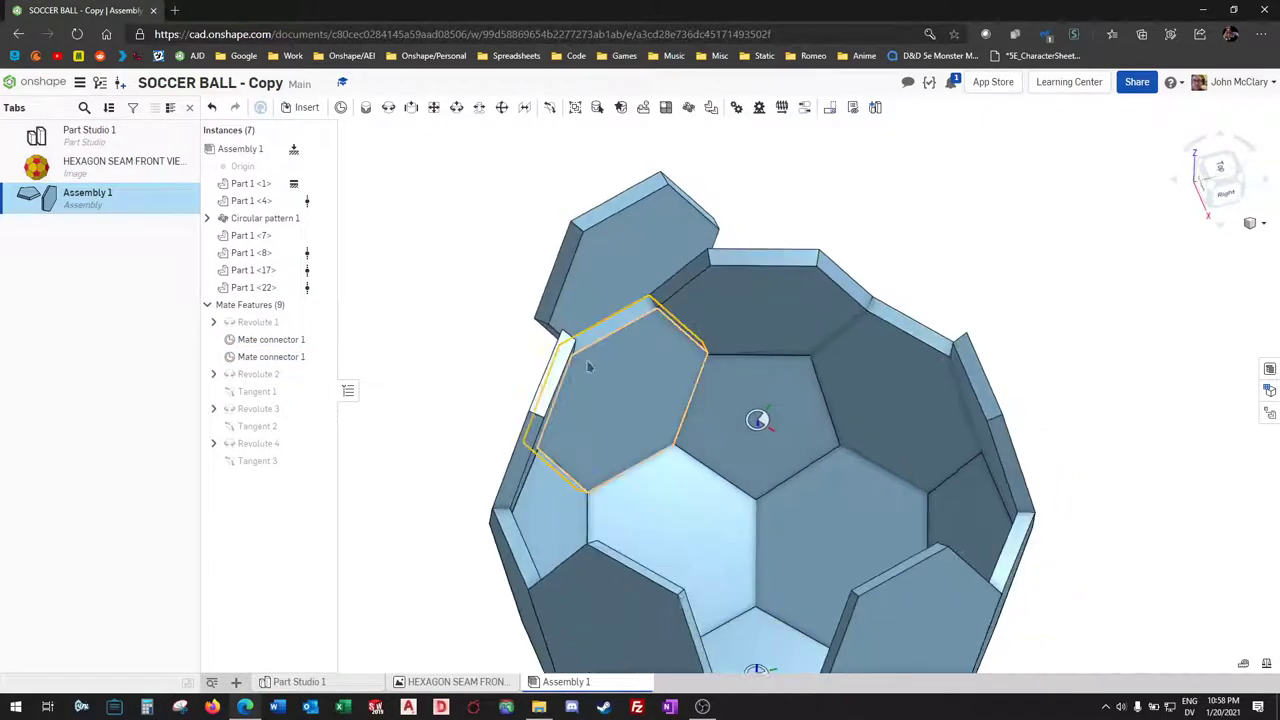
pyautogui.moveTo(363, 308); pyautogui.dragTo(473, 300, button='right')
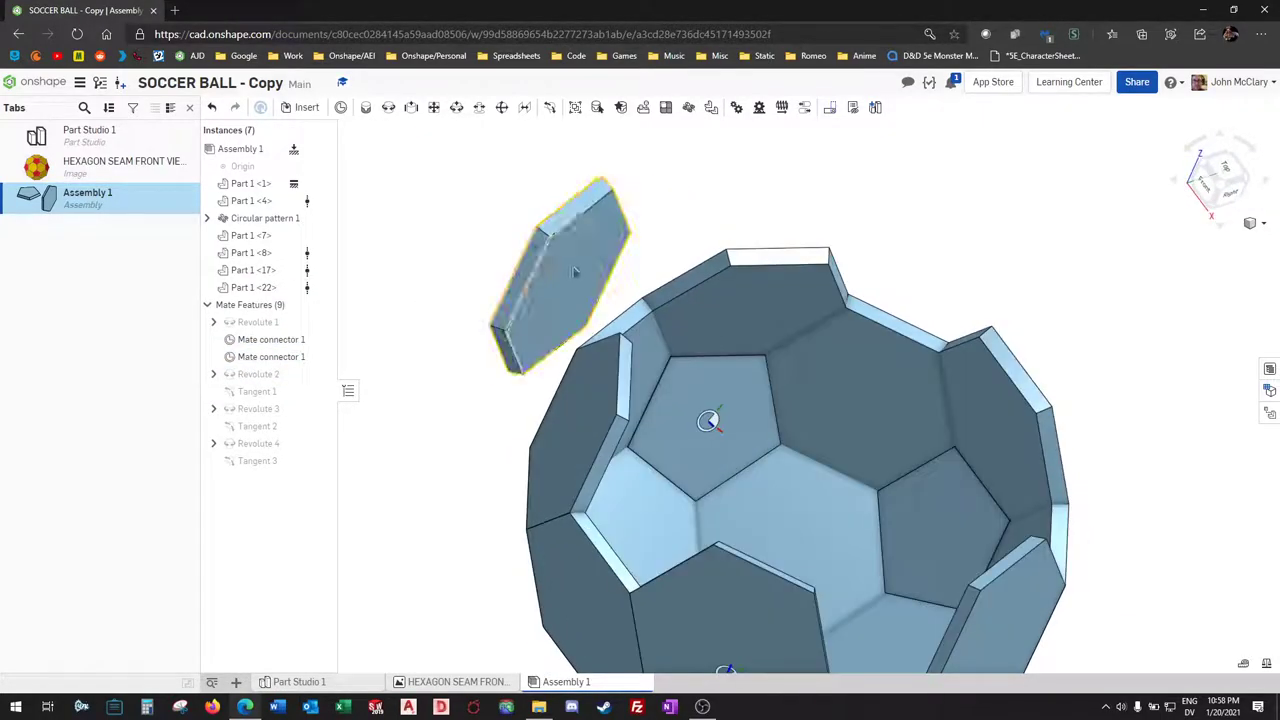
pyautogui.click(575, 272)
pyautogui.press('Delete')
# Step: Copy the upper pentagon and paste the copy above the open rim of the ball
pyautogui.click(752, 410)
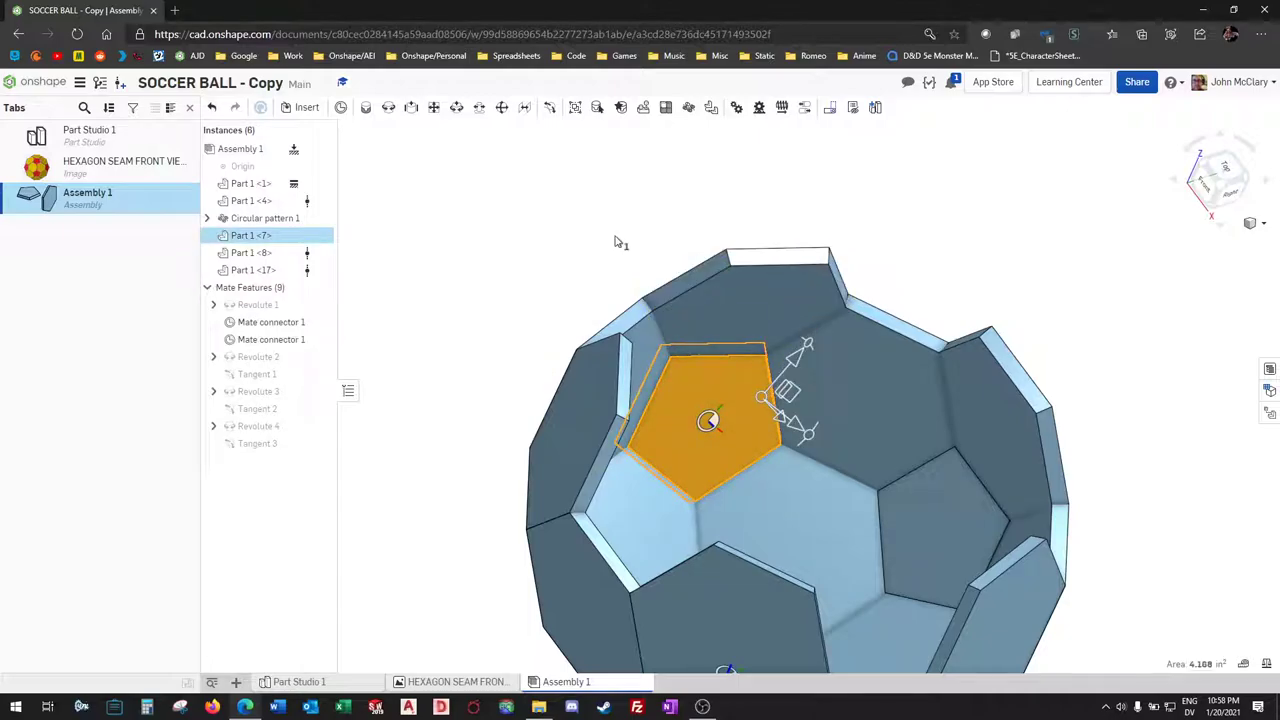
pyautogui.hotkey('ctrl', 'c')
pyautogui.hotkey('ctrl', 'v')
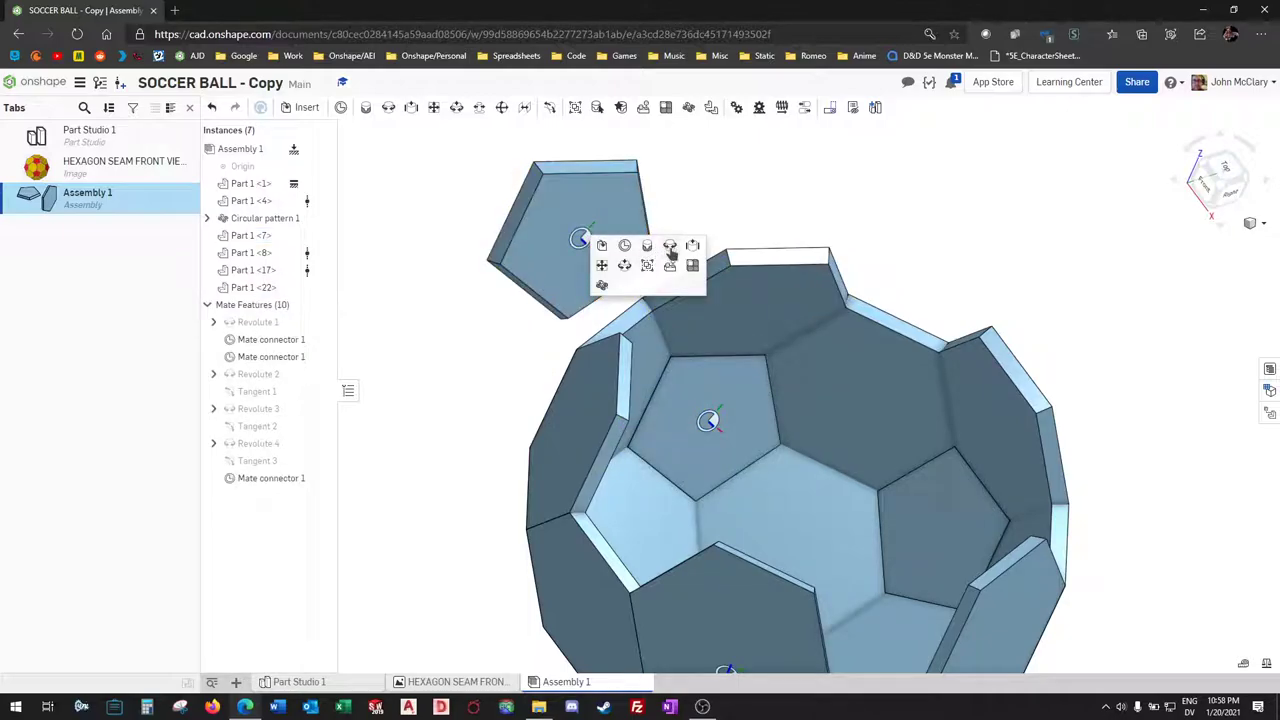
# Step: Add a Slider mate between the upper rim edge of the neighbouring hexagon and the lower edge of the pasted pentagon
pyautogui.click(691, 247)
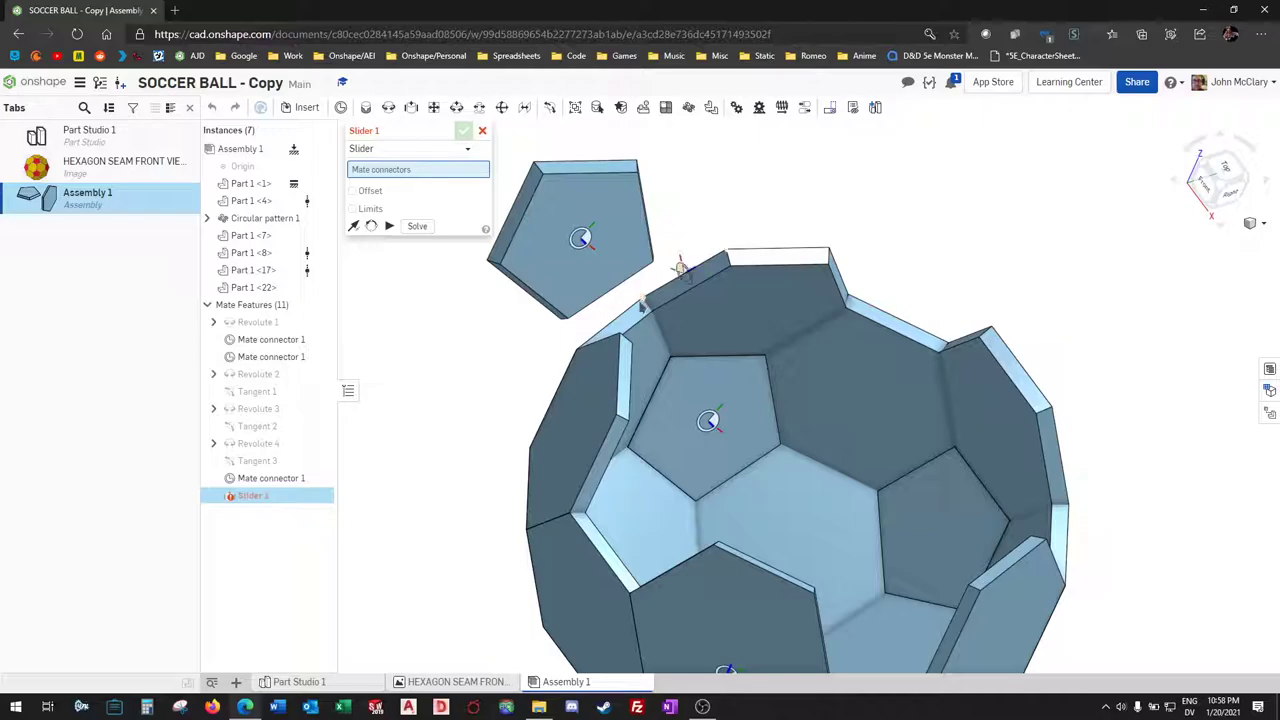
pyautogui.click(621, 322)
pyautogui.moveTo(625, 425); pyautogui.dragTo(785, 250, button='right')
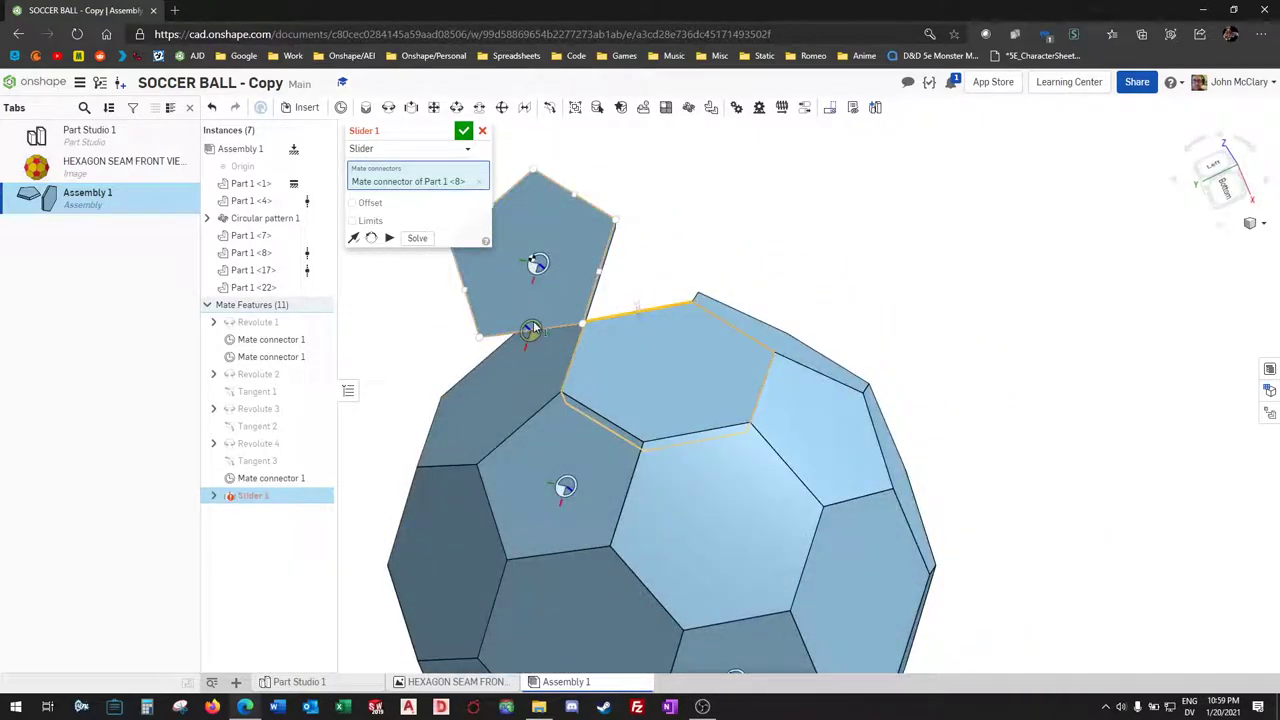
pyautogui.moveTo(580, 326); pyautogui.dragTo(517, 351, button='right')
pyautogui.scroll(3, 518, 352)
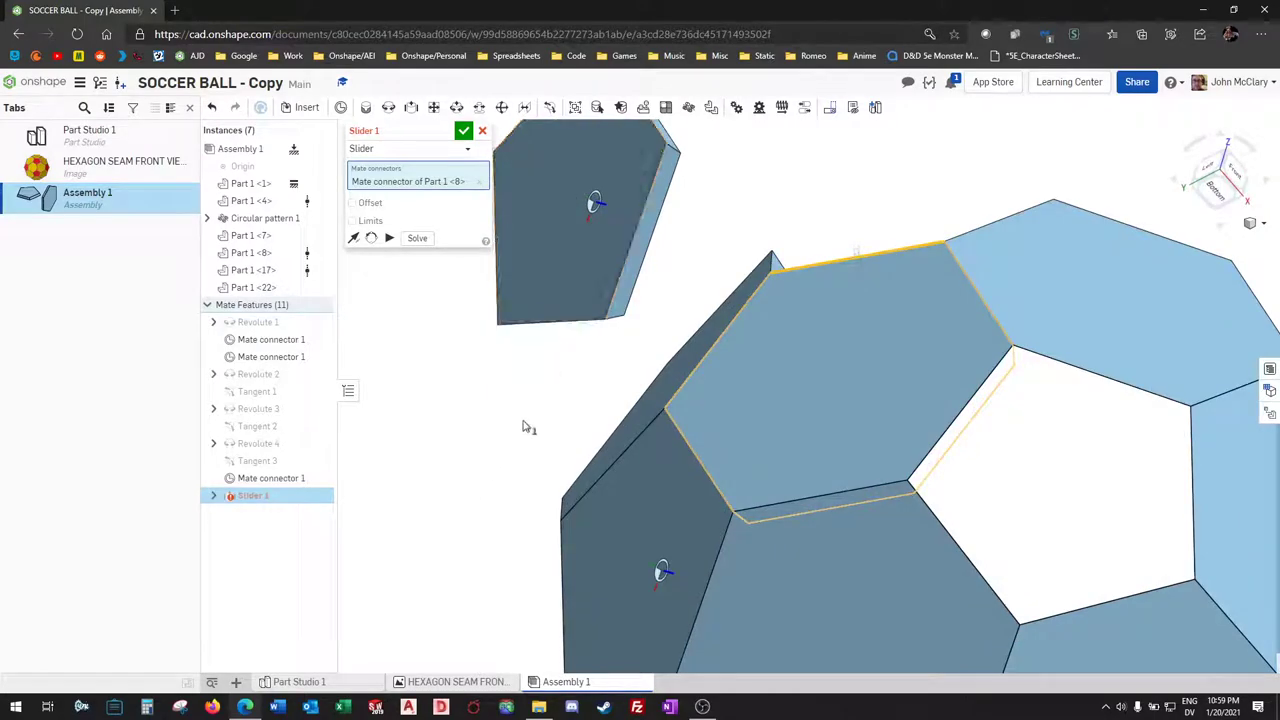
pyautogui.click(574, 325)
pyautogui.click(753, 348)
pyautogui.scroll(-3, 752, 392)
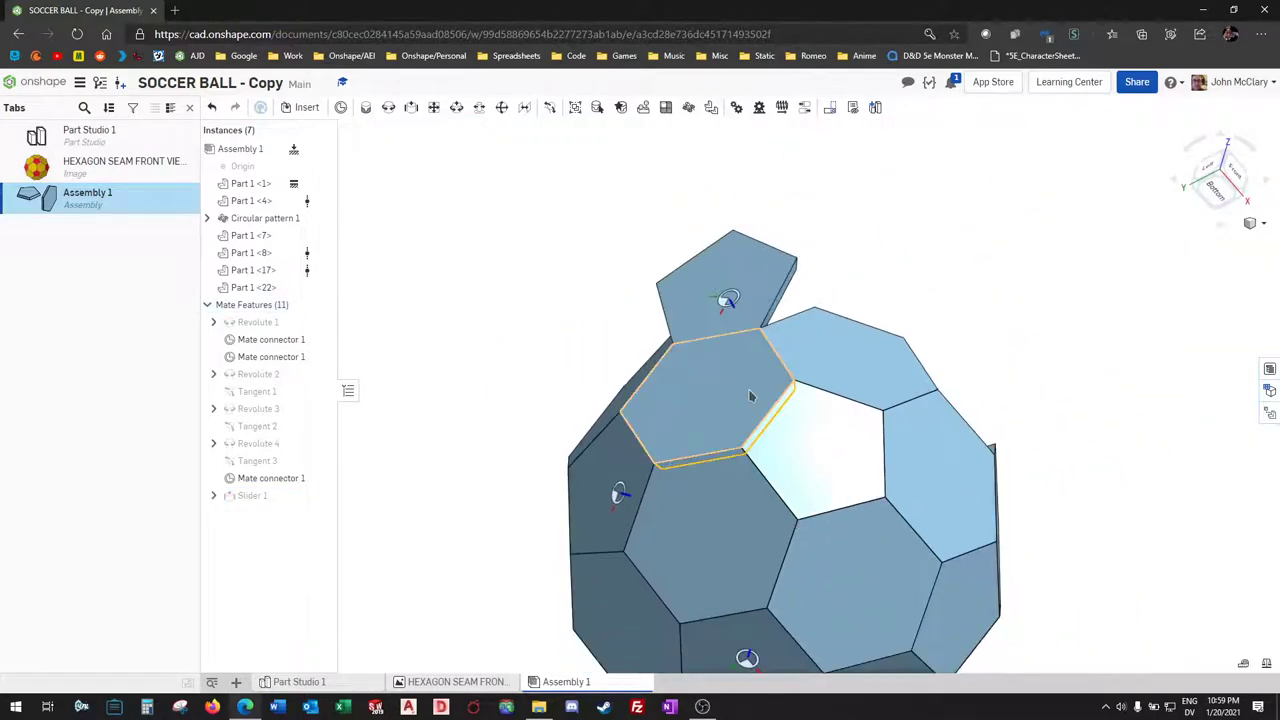
# Step: Hide the circular pattern and slide the pasted pentagon along its mated edge to test its motion
pyautogui.moveTo(752, 394); pyautogui.dragTo(660, 240, button='right')
pyautogui.click(322, 219)
pyautogui.scroll(3, 720, 198)
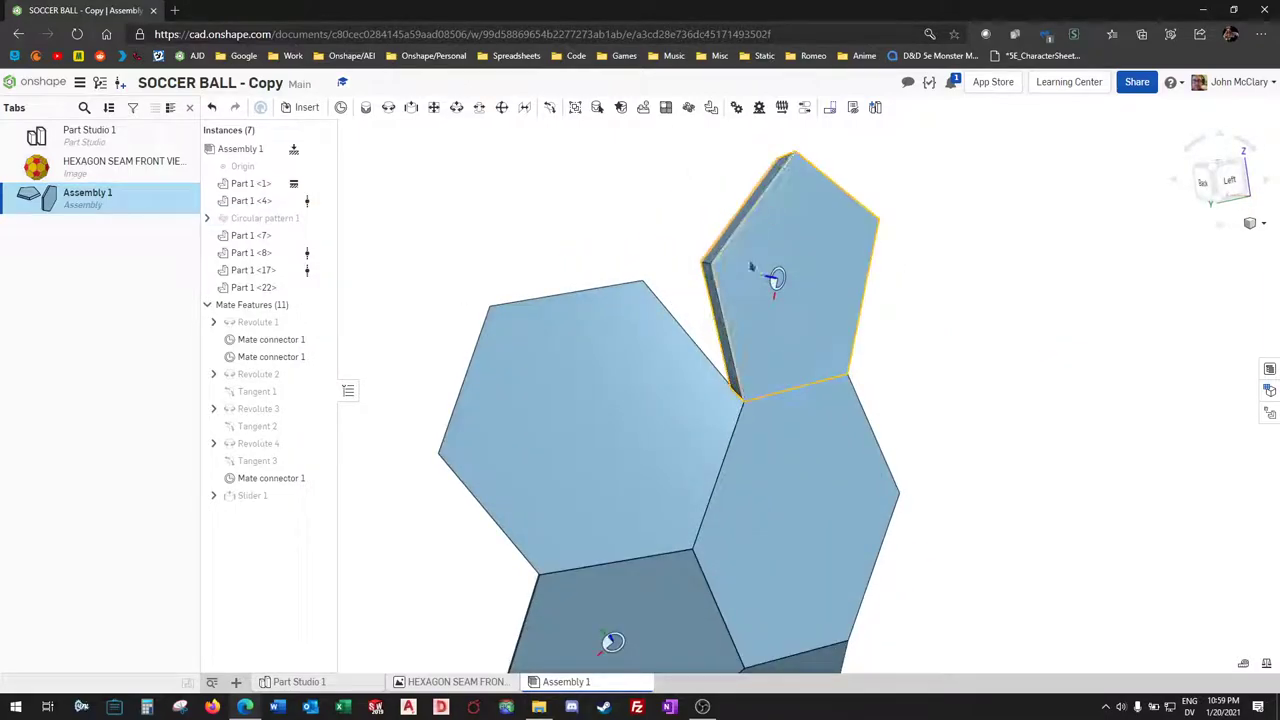
pyautogui.moveTo(752, 267); pyautogui.dragTo(710, 255)
# Step: Change the Slider mate between the new pentagon and the hexagon below it to a Revolute mate
pyautogui.rightClick(268, 497)
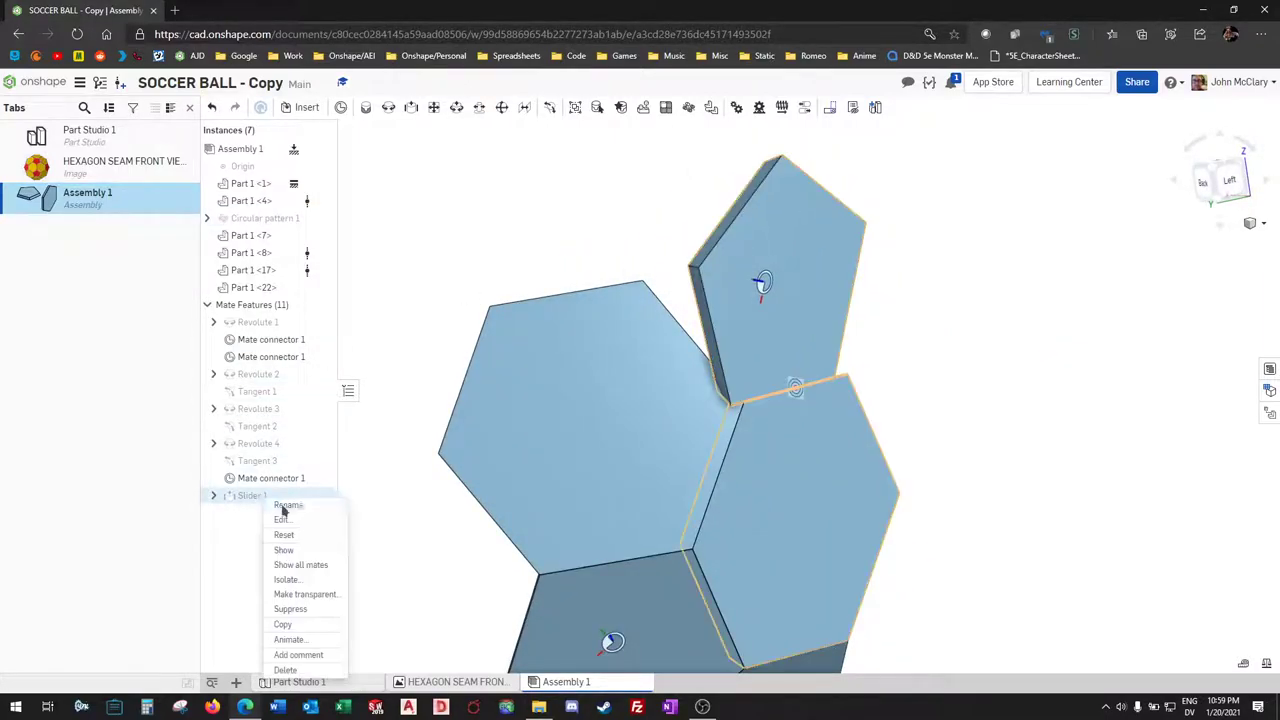
pyautogui.click(284, 520)
pyautogui.click(440, 149)
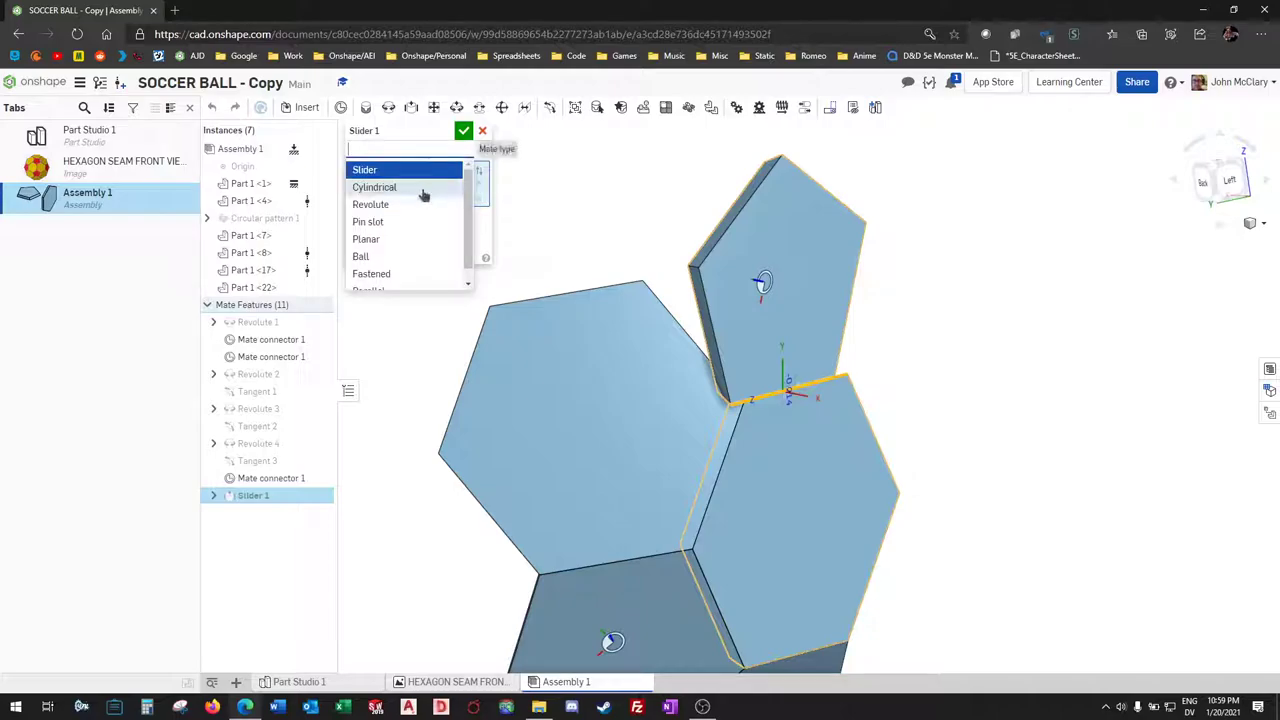
pyautogui.click(423, 196)
pyautogui.click(463, 131)
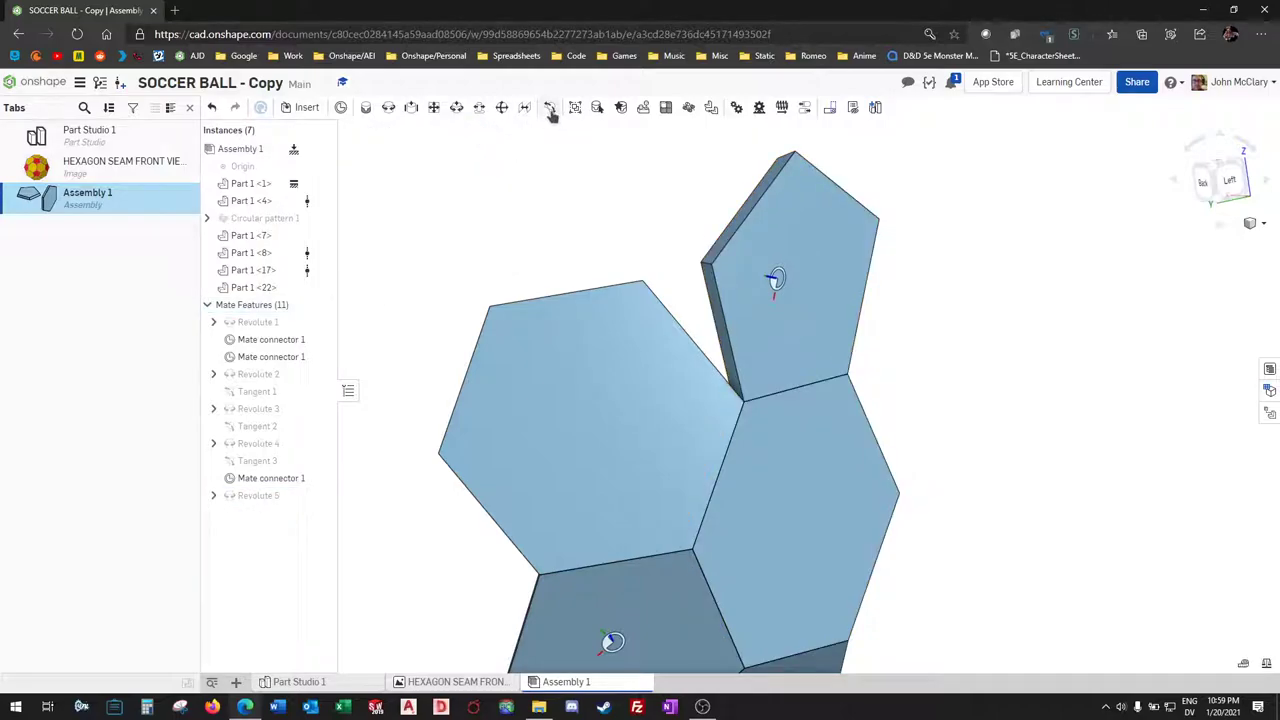
# Step: Add a Tangent mate between the new pentagon's outer side vertex and the outer face of the neighbouring hexagon
pyautogui.click(550, 109)
pyautogui.click(712, 263)
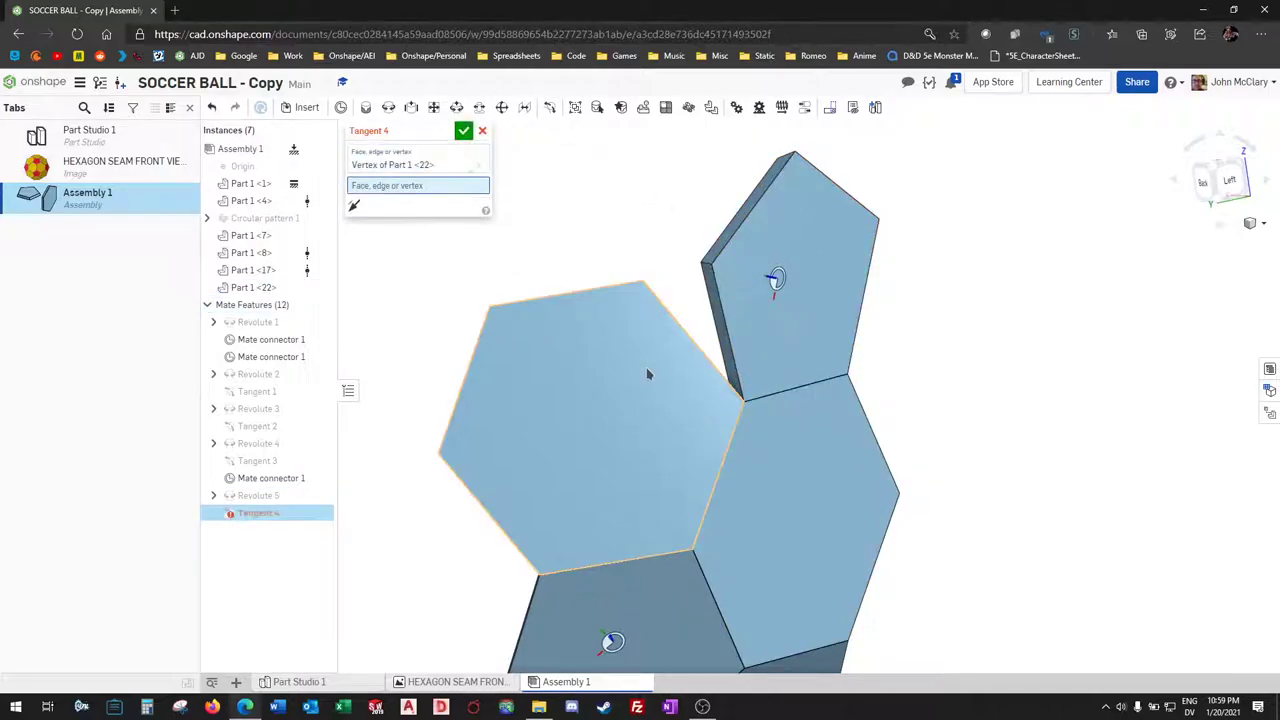
pyautogui.click(646, 368)
pyautogui.press('Return')
# Step: Show the circular pattern again and add the new pentagon to its five instances
pyautogui.scroll(-3, 677, 354)
pyautogui.moveTo(677, 354); pyautogui.dragTo(525, 419, button='right')
pyautogui.click(321, 219)
pyautogui.rightClick(306, 220)
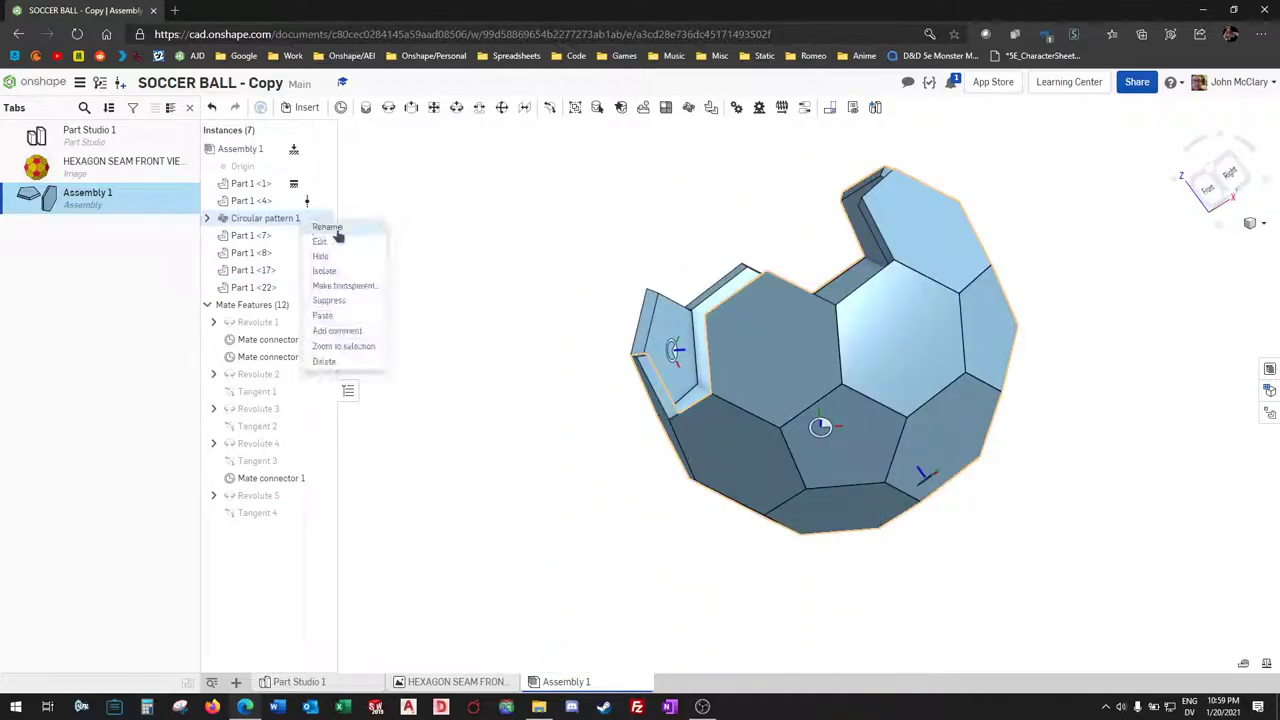
pyautogui.click(345, 243)
pyautogui.click(674, 314)
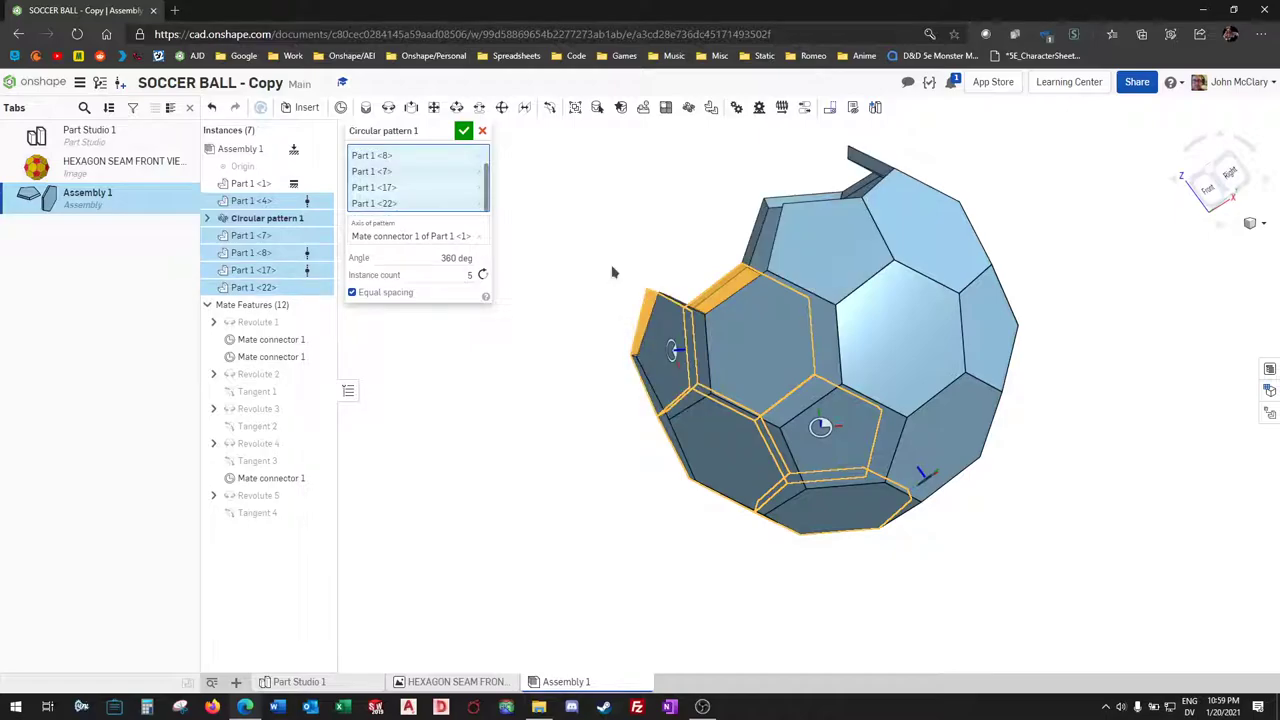
pyautogui.press('Return')
# Step: Copy the hexagon at the ball's open rim and paste the copy above the opening
pyautogui.moveTo(840, 190); pyautogui.dragTo(742, 290, button='right')
pyautogui.scroll(5, 583, 326)
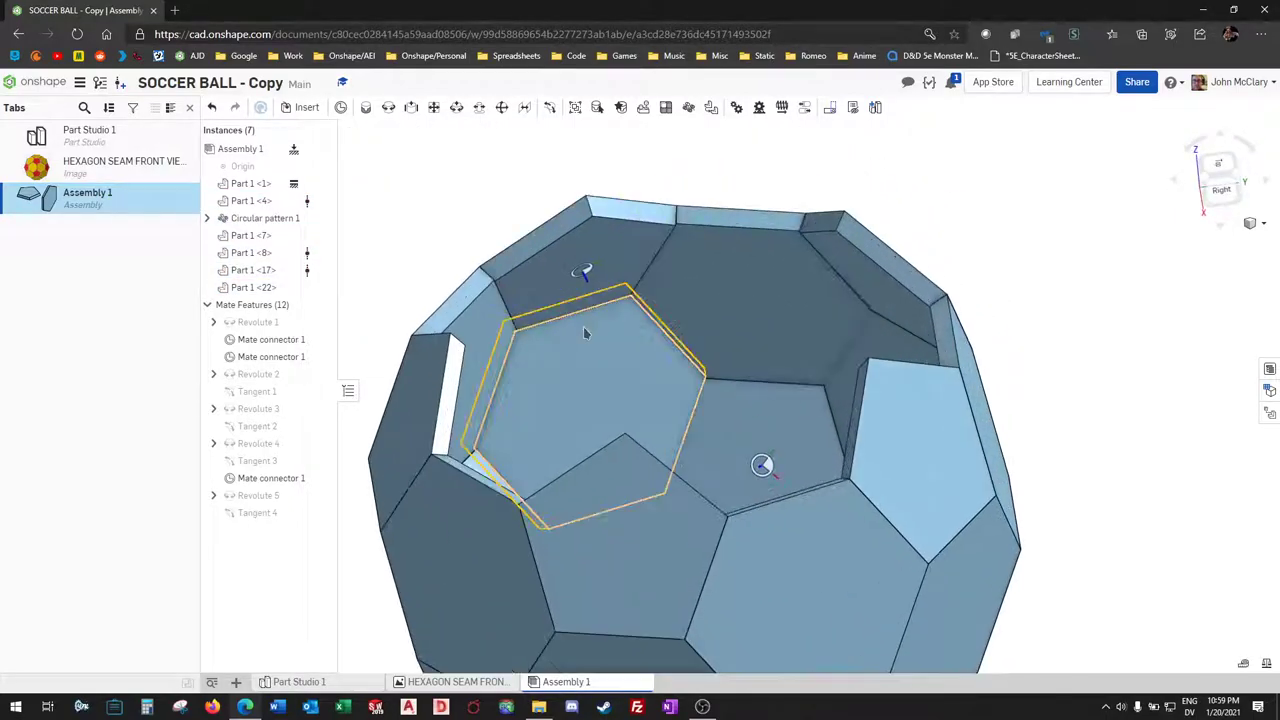
pyautogui.scroll(-4, 575, 335)
pyautogui.scroll(3, 565, 355)
pyautogui.click(566, 356)
pyautogui.hotkey('ctrl', 'c')
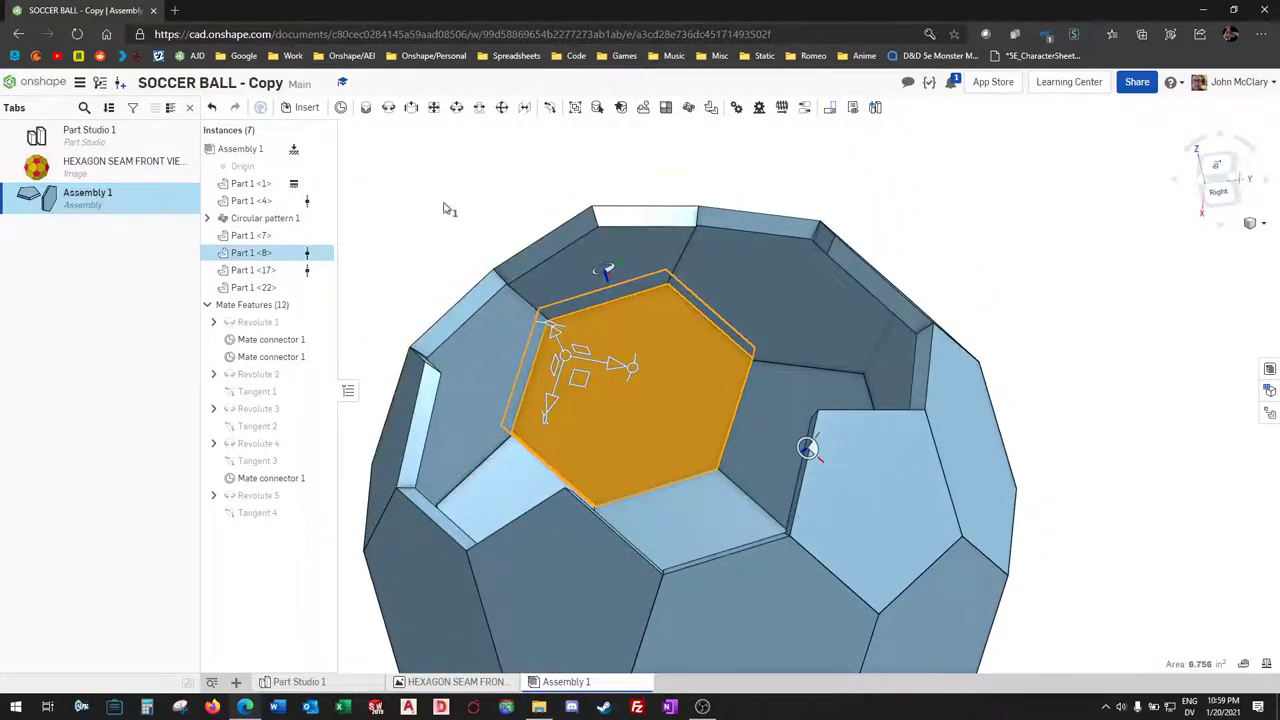
pyautogui.hotkey('ctrl', 'v')
pyautogui.scroll(-1, 447, 206)
pyautogui.scroll(1, 447, 208)
# Step: Add a Revolute mate between the pasted hexagon's lower outer edge and the rim hexagon's top edge, hiding the circular pattern for access
pyautogui.rightClick(450, 241)
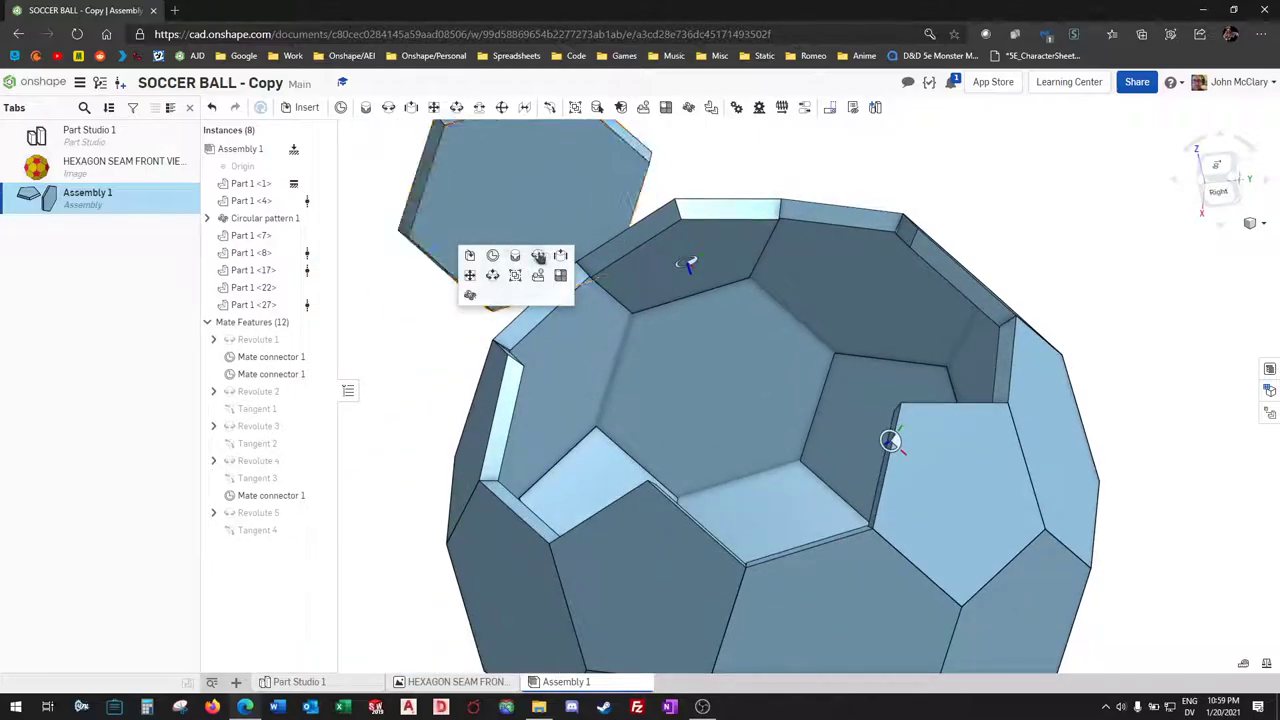
pyautogui.click(538, 255)
pyautogui.moveTo(400, 440); pyautogui.dragTo(503, 377, button='right')
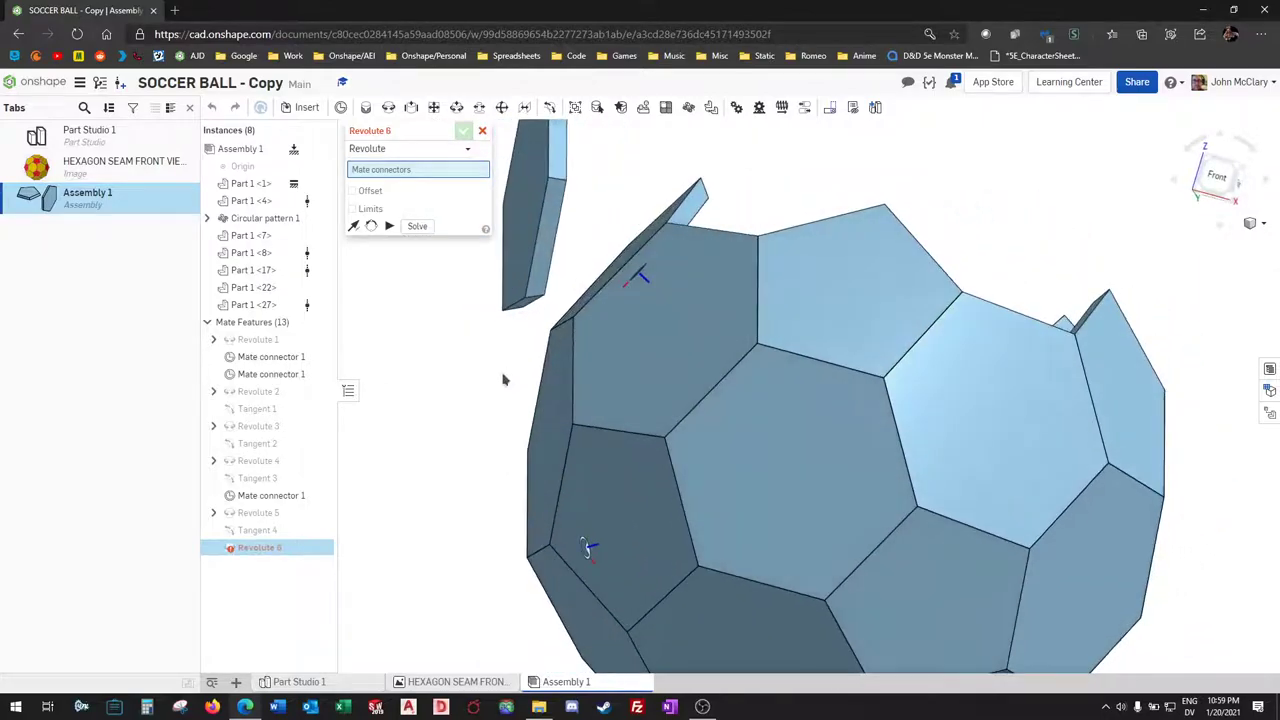
pyautogui.click(516, 305)
pyautogui.moveTo(518, 305); pyautogui.dragTo(477, 343, button='right')
pyautogui.scroll(-3, 455, 361)
pyautogui.scroll(3, 620, 450)
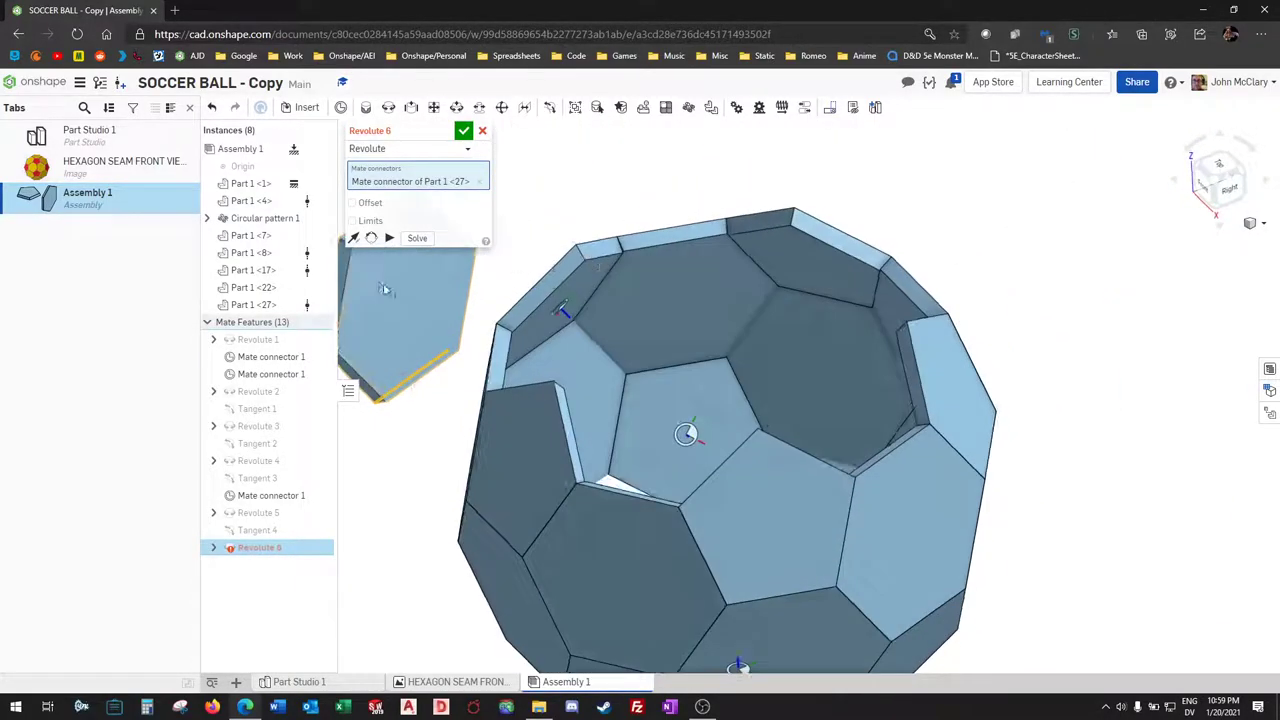
pyautogui.click(320, 219)
pyautogui.moveTo(660, 280); pyautogui.dragTo(600, 230, button='right')
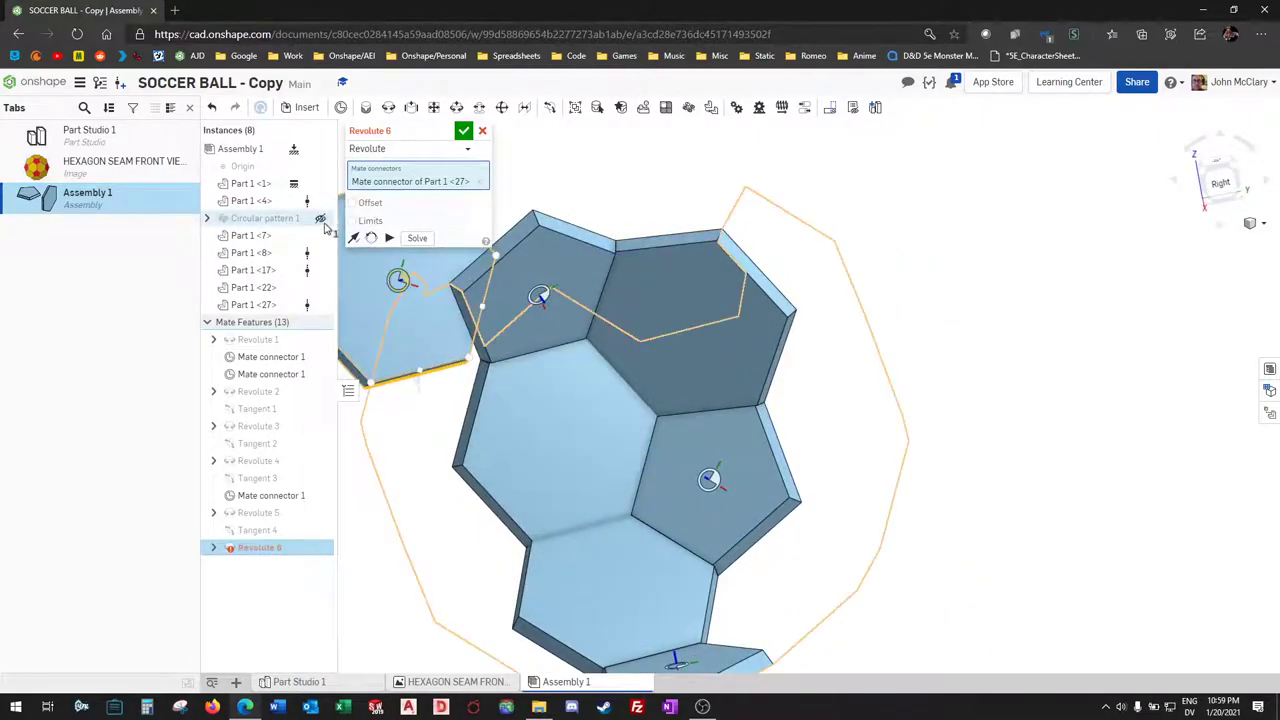
pyautogui.click(321, 220)
pyautogui.click(321, 220)
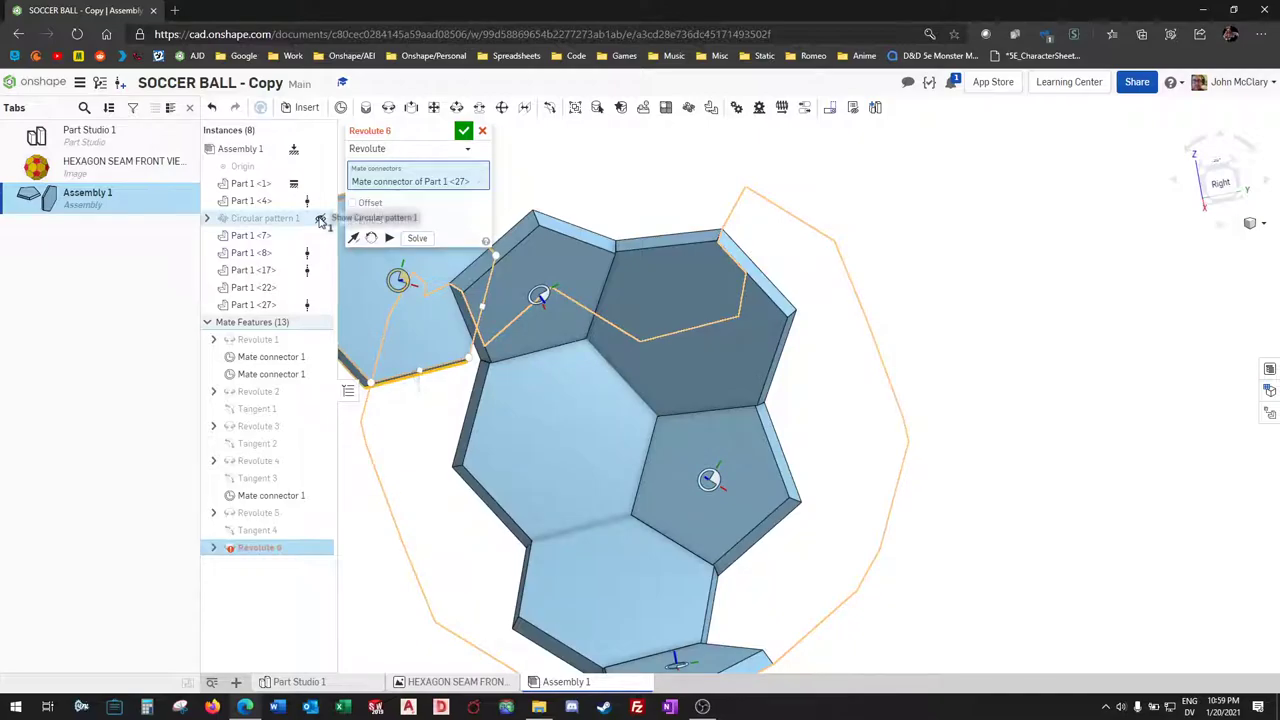
pyautogui.click(321, 220)
pyautogui.click(321, 220)
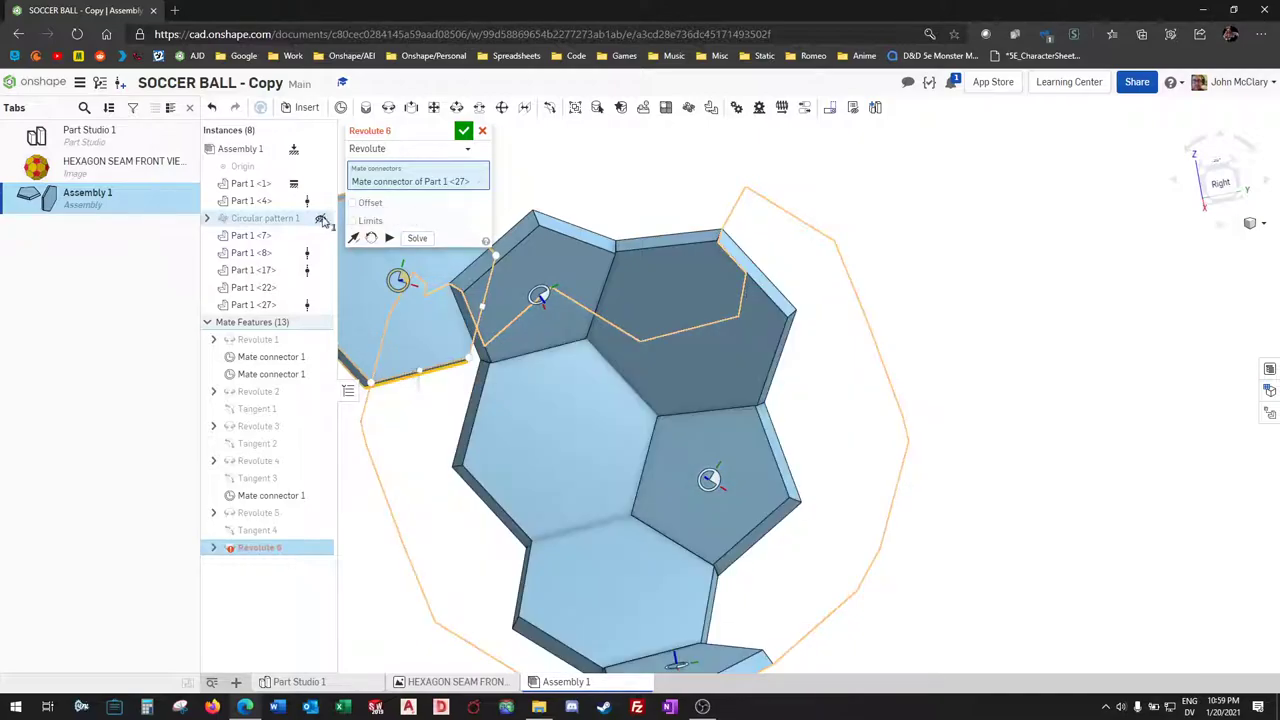
pyautogui.click(664, 238)
pyautogui.press('Return')
# Step: Add a Tangent mate between the new hexagon's outer side vertex and the outer face of the neighbouring pentagon
pyautogui.moveTo(590, 200); pyautogui.dragTo(742, 221, button='right')
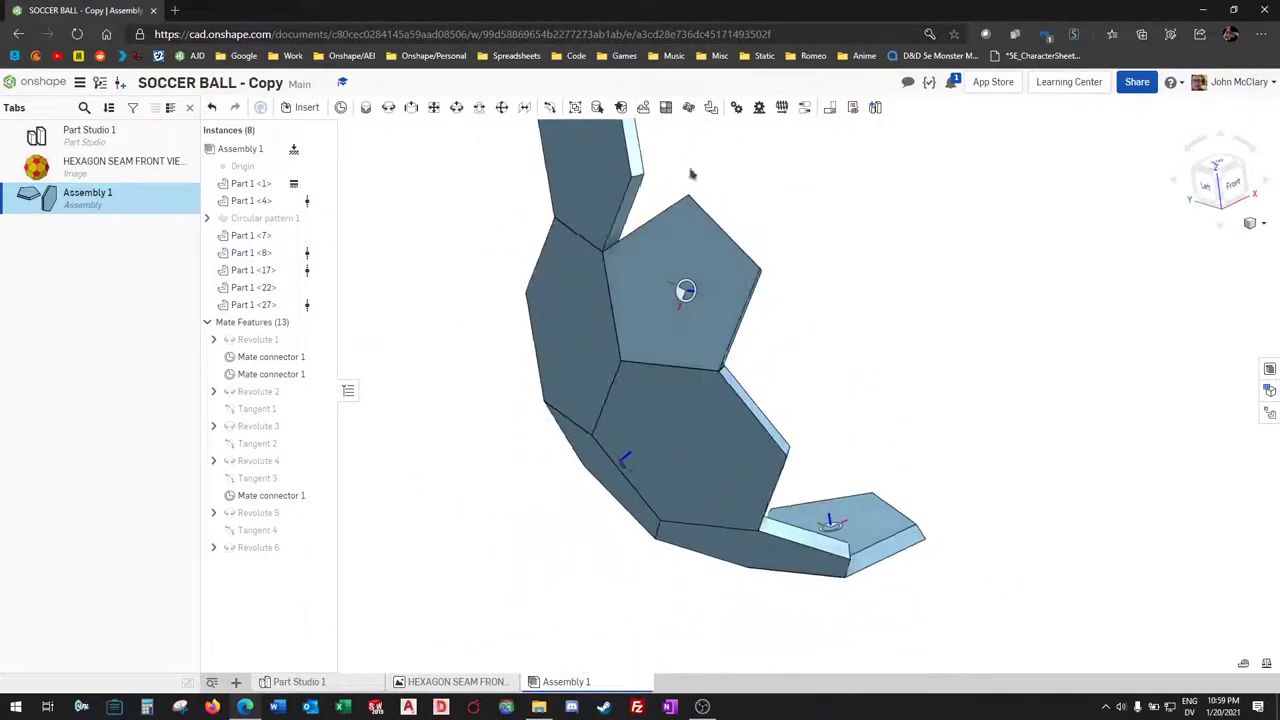
pyautogui.scroll(3, 691, 172)
pyautogui.click(549, 107)
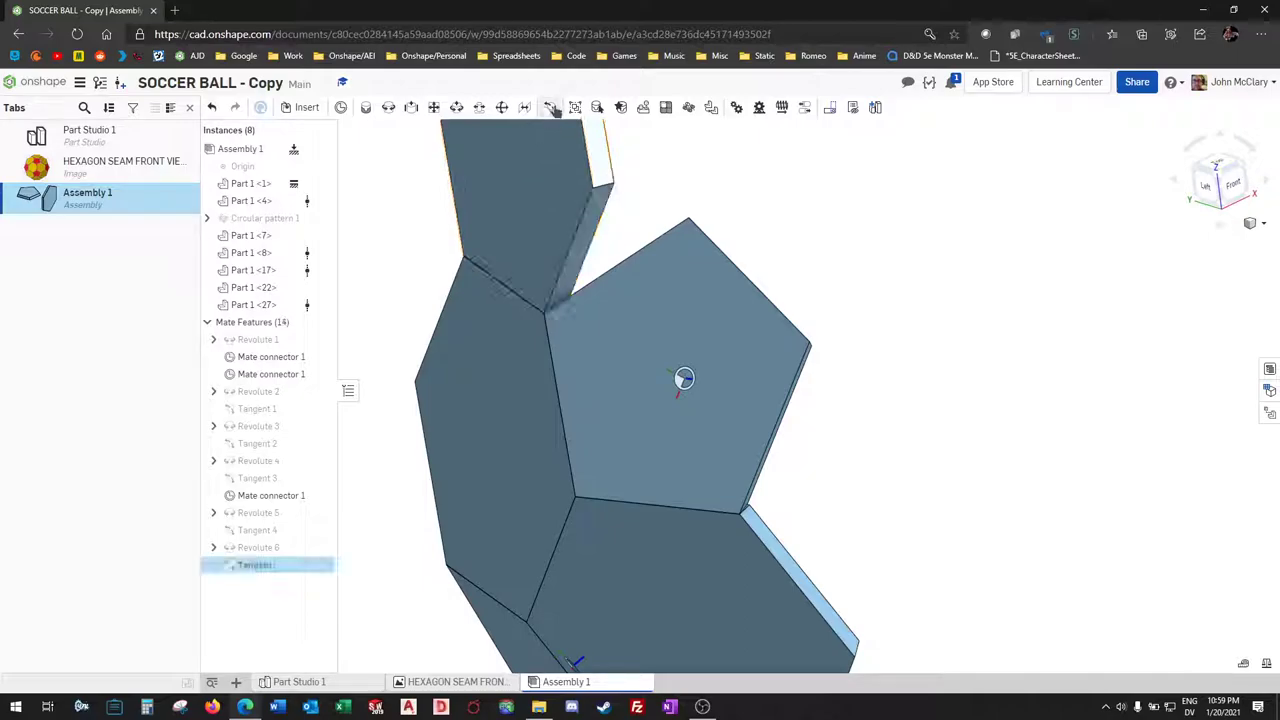
pyautogui.click(595, 190)
pyautogui.click(683, 374)
pyautogui.press('Return')
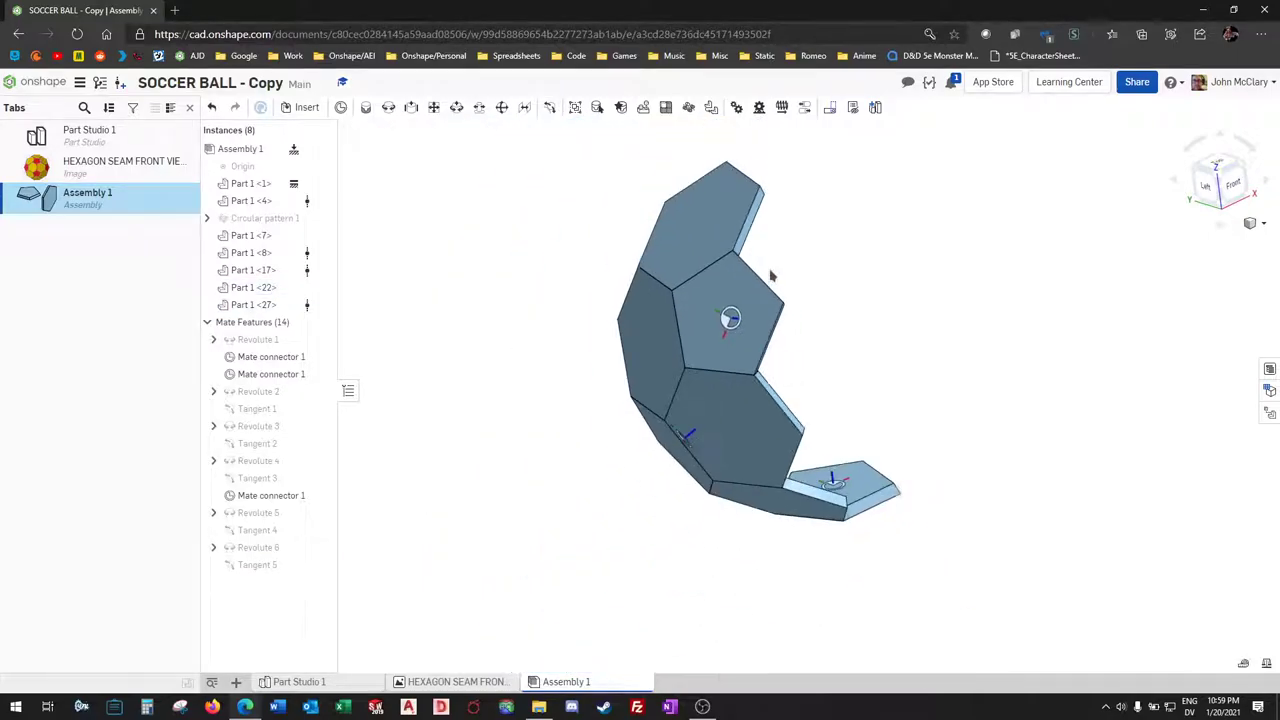
# Step: Show the circular pattern again and add the new top hexagon to its five instances
pyautogui.moveTo(771, 277); pyautogui.dragTo(668, 266, button='right')
pyautogui.rightClick(320, 218)
pyautogui.click(350, 219)
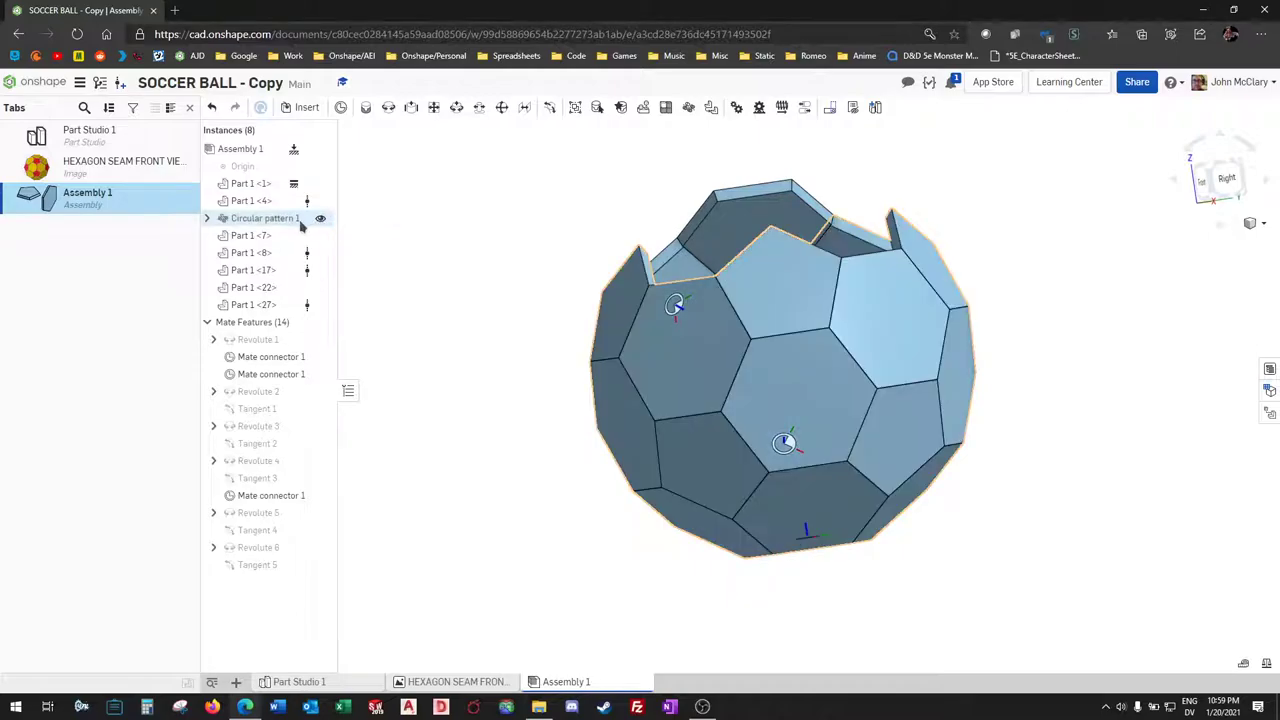
pyautogui.rightClick(312, 220)
pyautogui.click(320, 245)
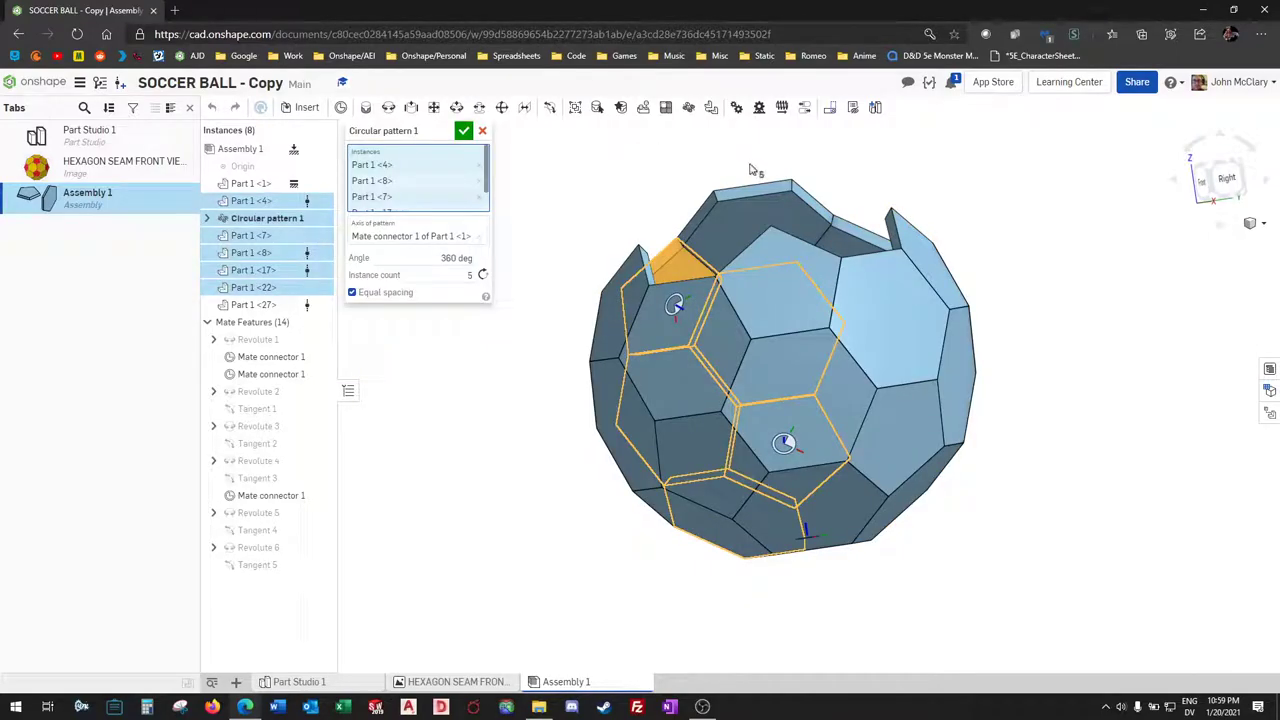
pyautogui.click(743, 200)
pyautogui.press('Return')
# Step: Copy a pentagon from the ball's side, paste the copy, and move it clear of the ball beside the remaining opening
pyautogui.moveTo(709, 220); pyautogui.dragTo(716, 272, button='right')
pyautogui.scroll(-3, 715, 273)
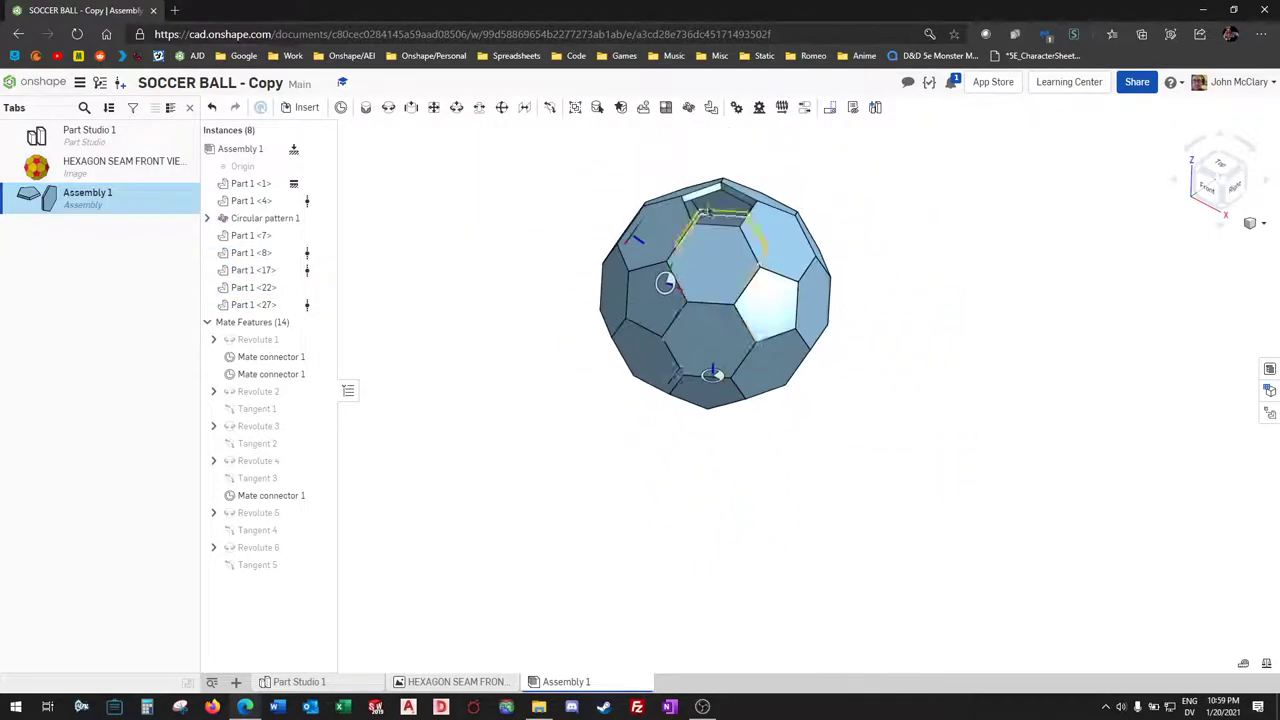
pyautogui.scroll(5, 705, 177)
pyautogui.scroll(2, 700, 175)
pyautogui.moveTo(700, 142); pyautogui.dragTo(704, 162, button='right')
pyautogui.scroll(-3, 690, 200)
pyautogui.scroll(3, 525, 193)
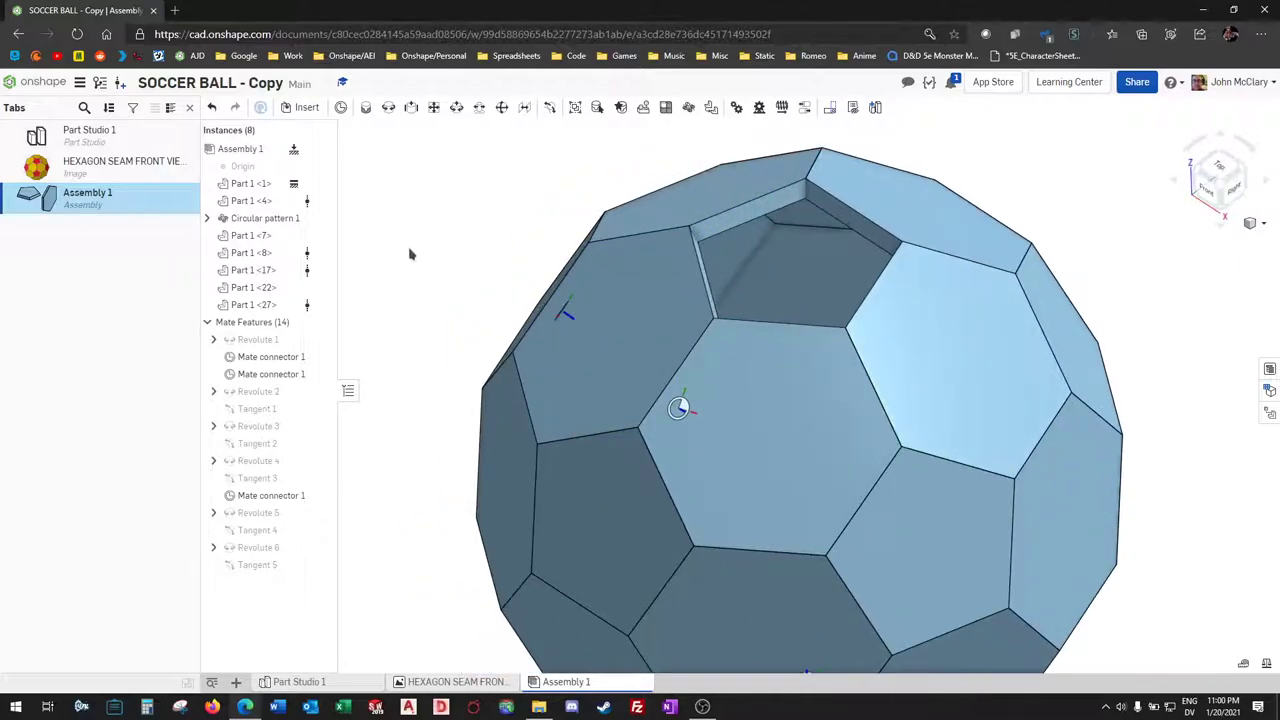
pyautogui.click(622, 592)
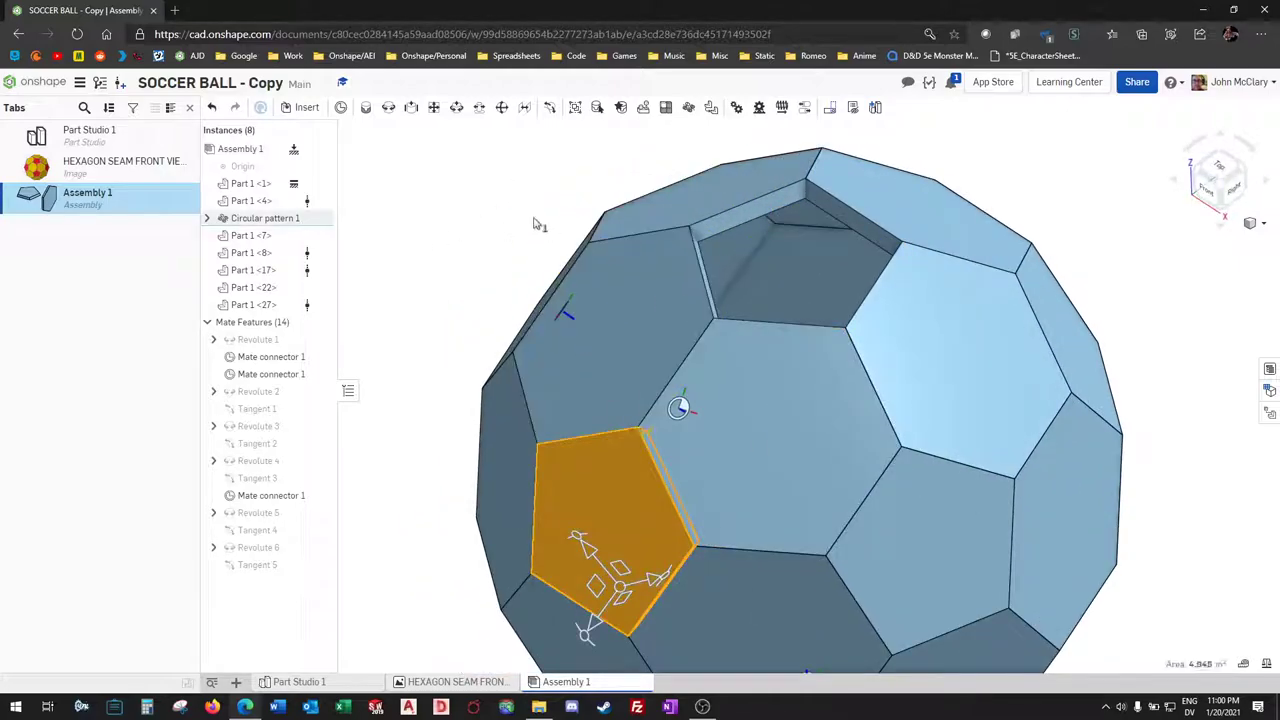
pyautogui.hotkey('ctrl', 'v')
pyautogui.moveTo(520, 215); pyautogui.dragTo(420, 151)
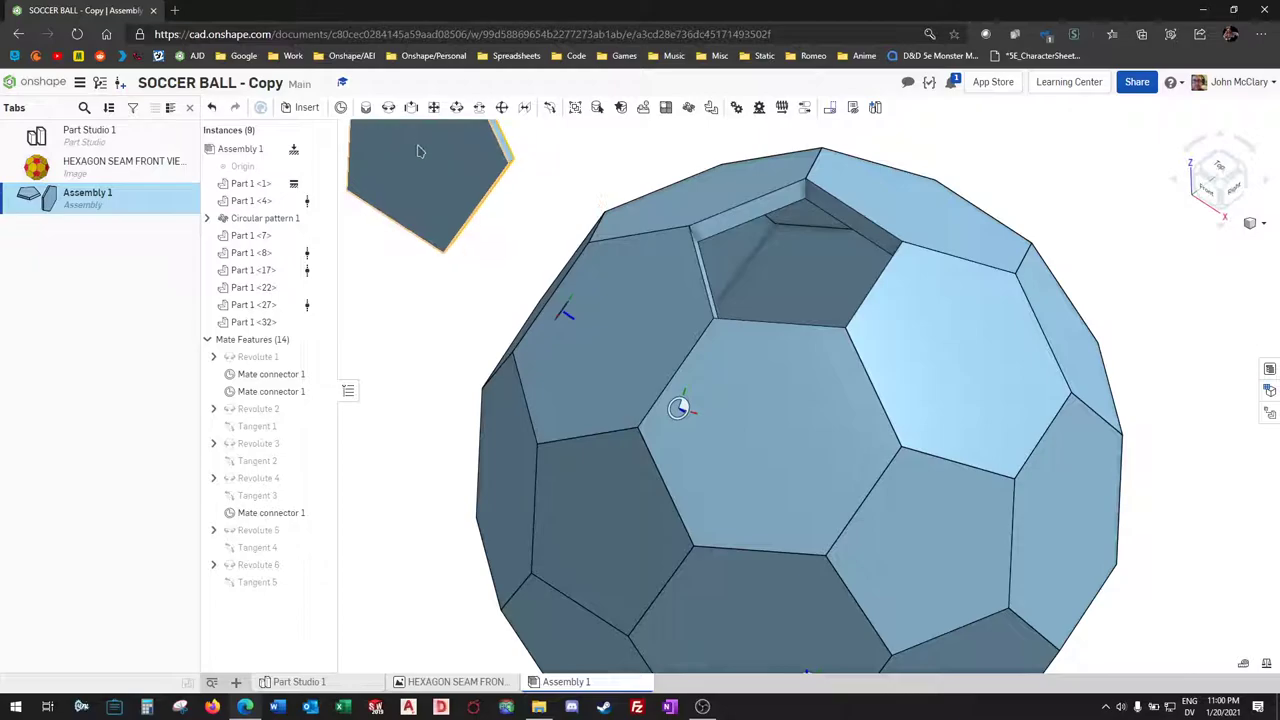
# Step: Add a Revolute mate between the top hexagon's edge at the remaining opening and the pasted pentagon's lower edge
pyautogui.click(420, 151)
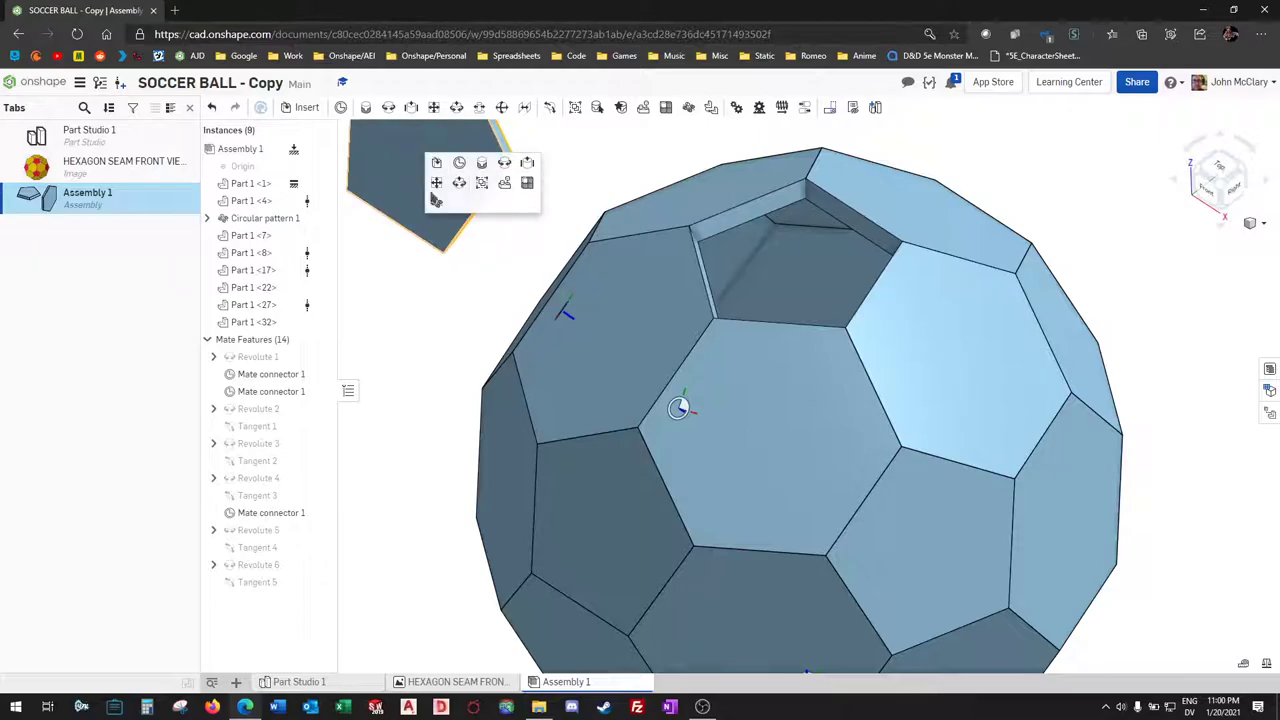
pyautogui.click(507, 163)
pyautogui.scroll(-3, 487, 312)
pyautogui.scroll(2, 685, 252)
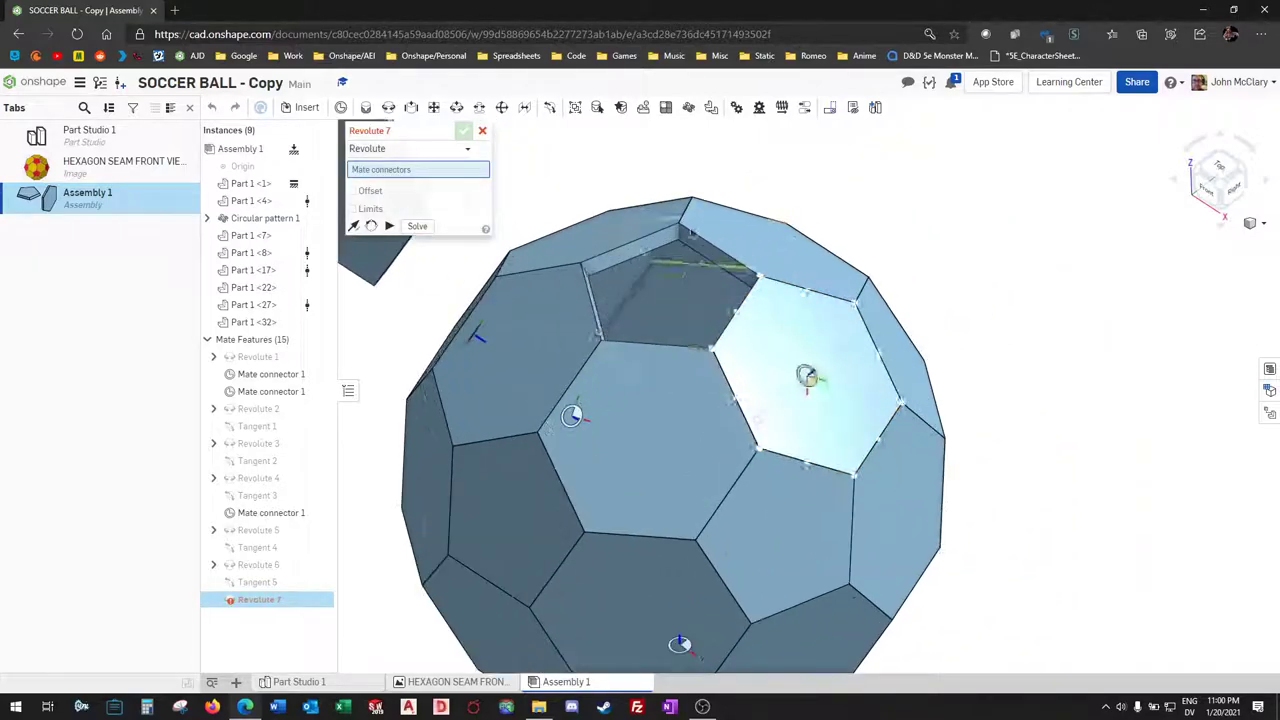
pyautogui.scroll(3, 645, 240)
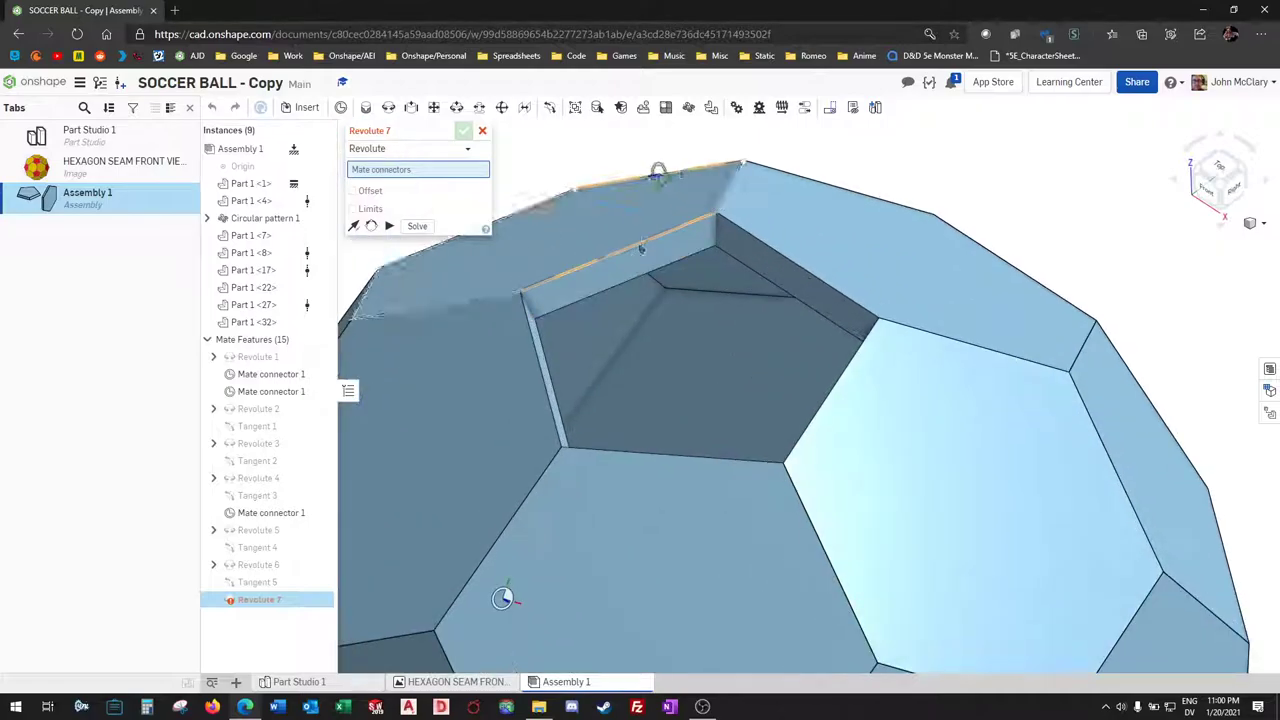
pyautogui.click(655, 242)
pyautogui.scroll(-3, 655, 240)
pyautogui.scroll(2, 655, 205)
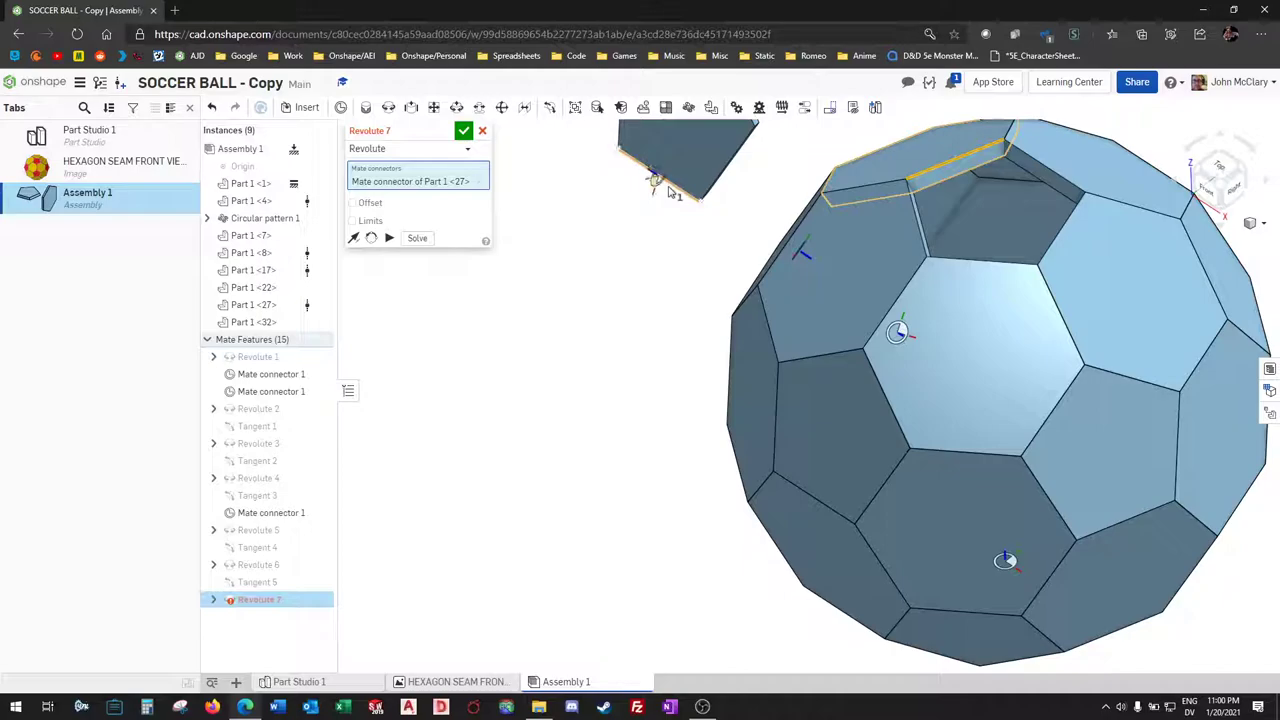
pyautogui.click(670, 190)
pyautogui.press('Return')
# Step: Flip the primary axis of the last Revolute mate and swing the pasted pentagon down over the remaining opening
pyautogui.scroll(-4, 624, 264)
pyautogui.scroll(4, 769, 222)
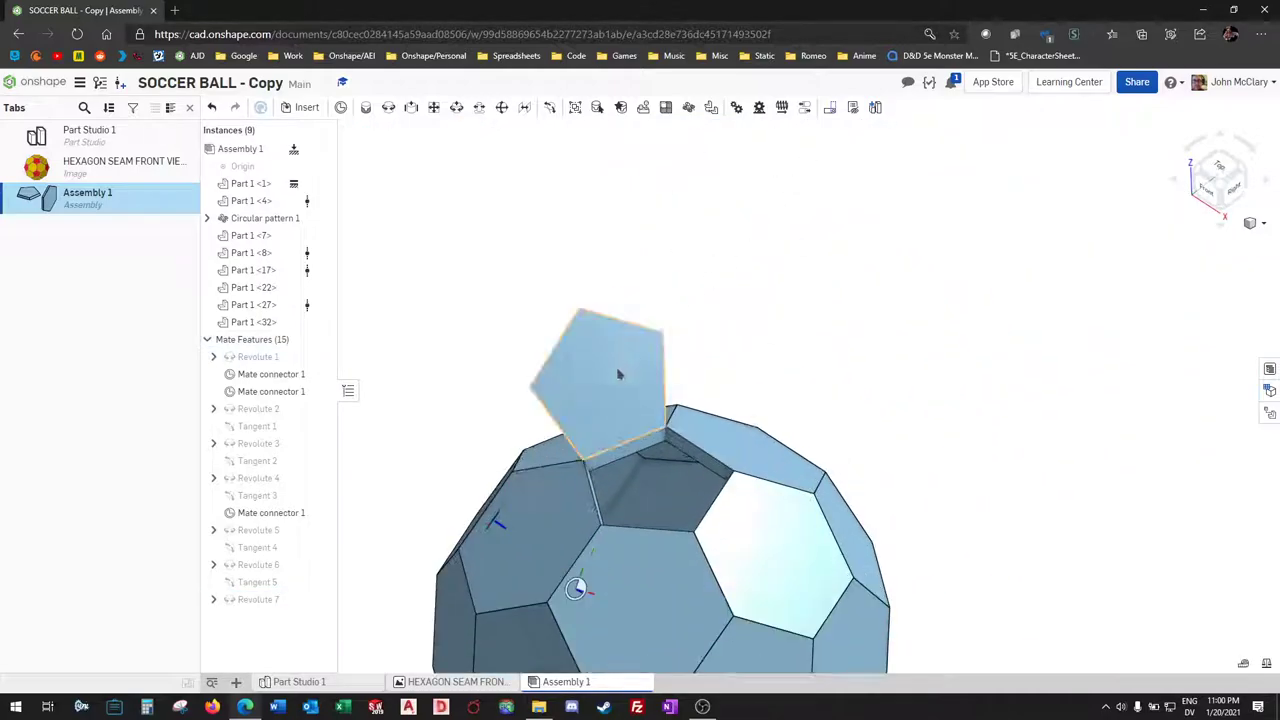
pyautogui.moveTo(617, 373); pyautogui.dragTo(688, 320, button='right')
pyautogui.scroll(6, 666, 374)
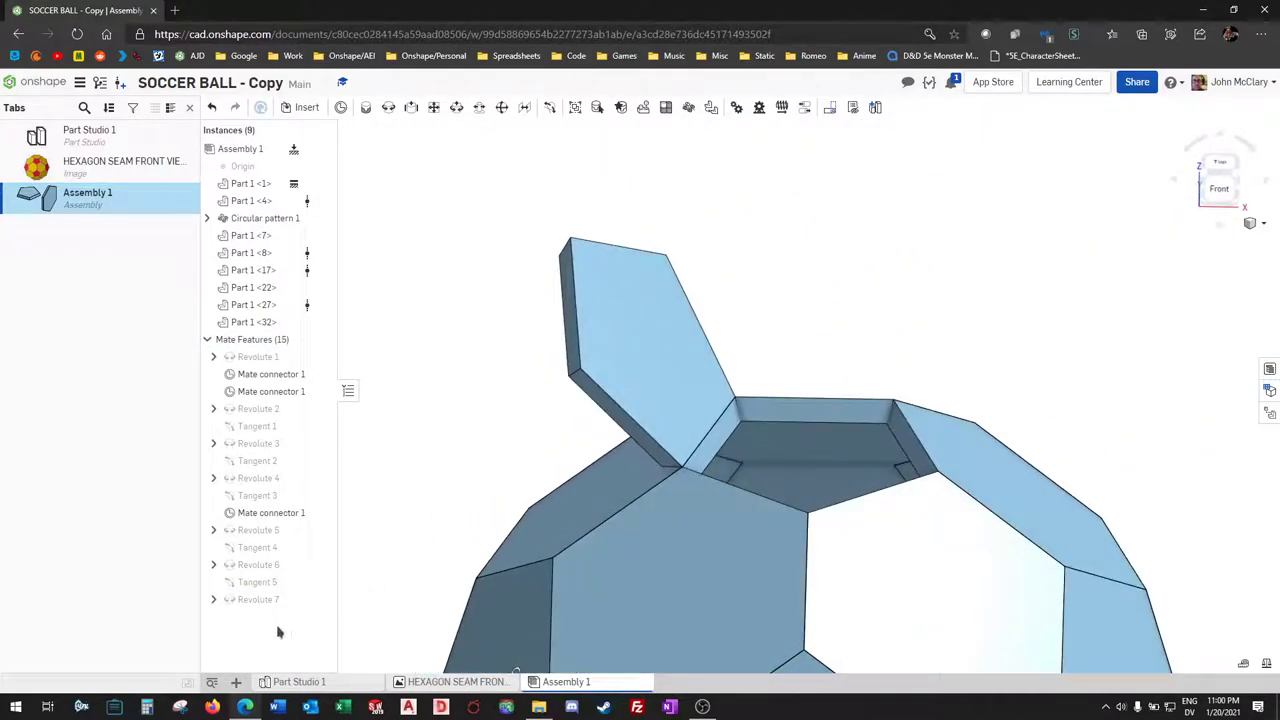
pyautogui.rightClick(271, 608)
pyautogui.click(300, 448)
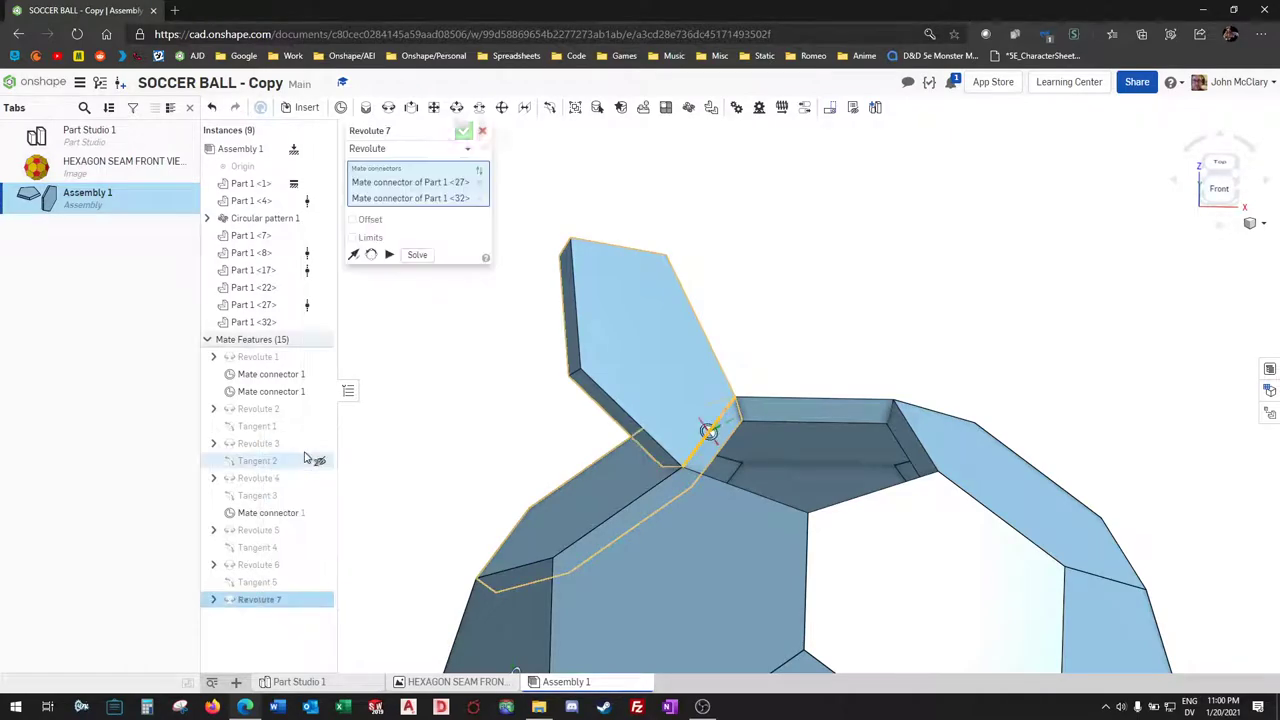
pyautogui.click(356, 256)
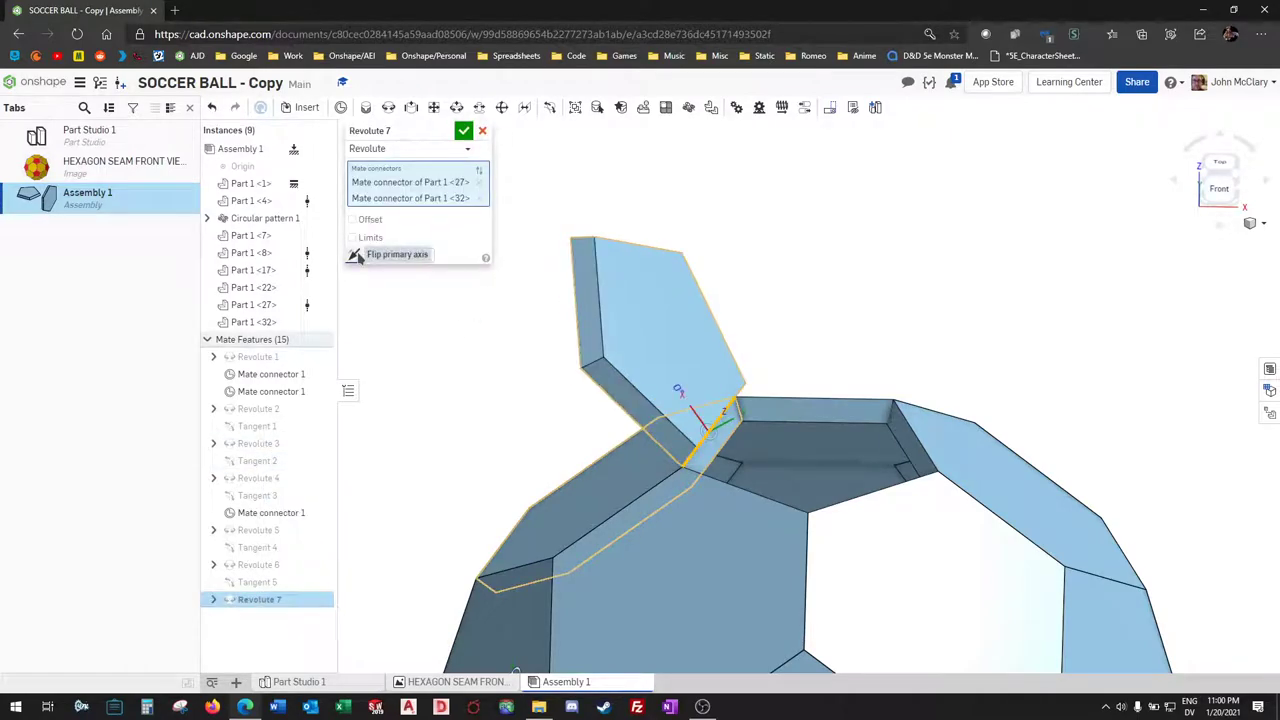
pyautogui.click(464, 131)
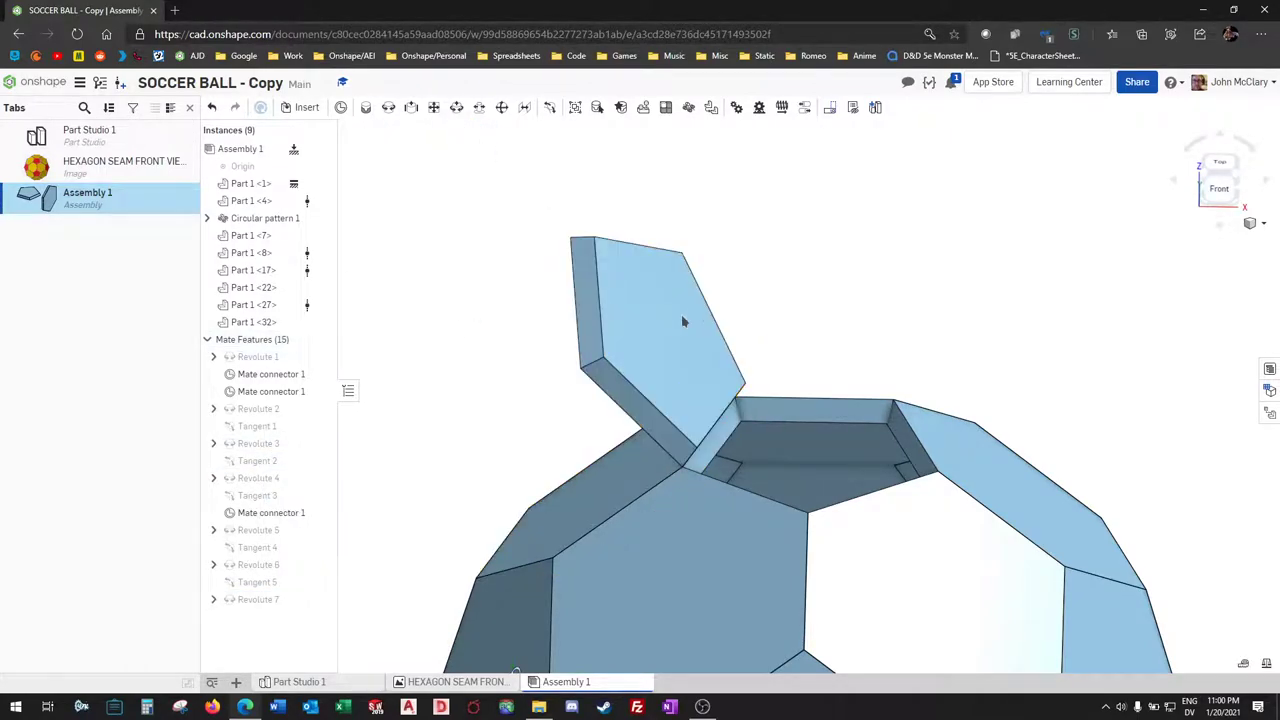
pyautogui.moveTo(681, 314); pyautogui.dragTo(858, 452)
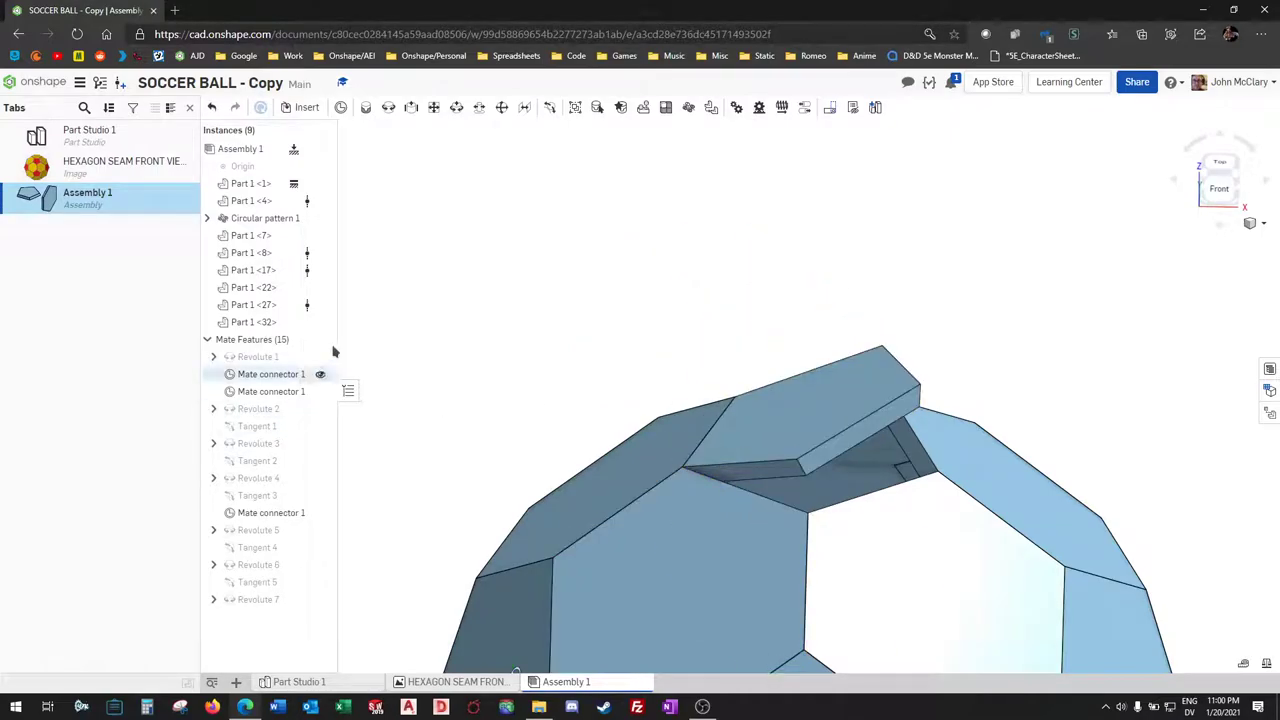
# Step: Add a Parallel mate between the closing pentagon's outer face and the opposite pentagon at the base of the ball
pyautogui.click(526, 108)
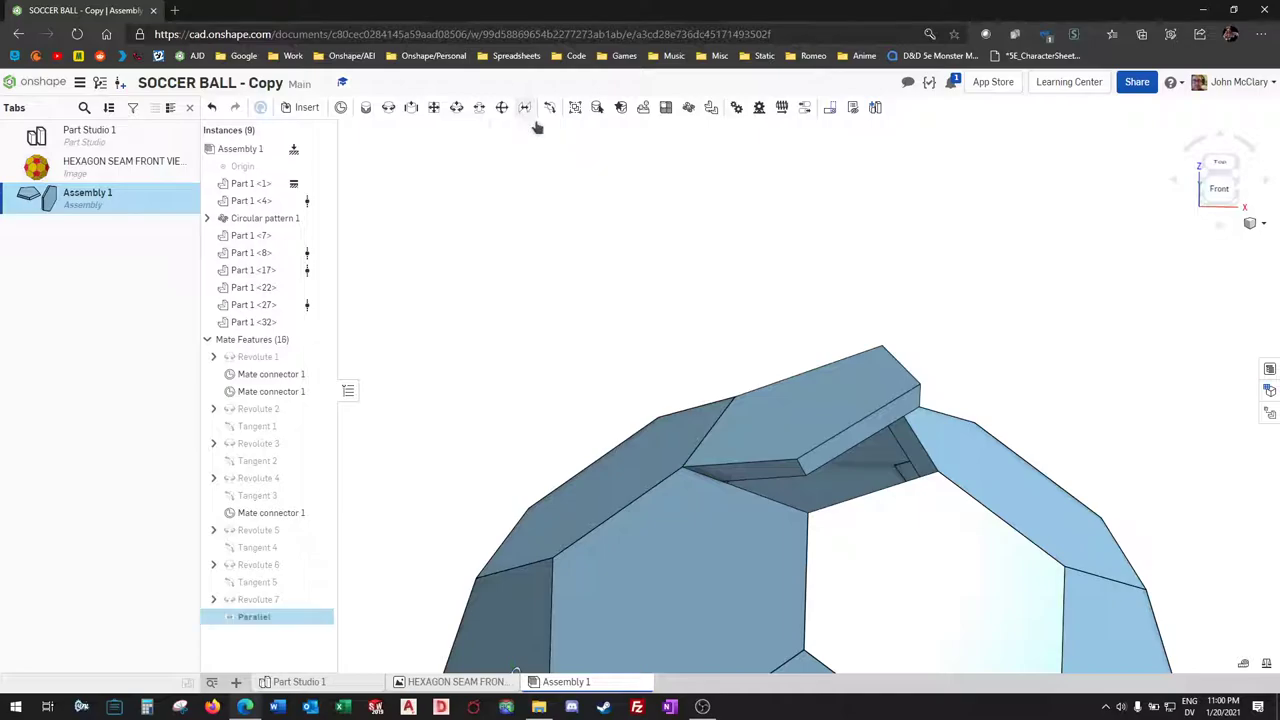
pyautogui.click(792, 415)
pyautogui.moveTo(795, 402); pyautogui.dragTo(824, 305, button='right')
pyautogui.scroll(-4, 824, 305)
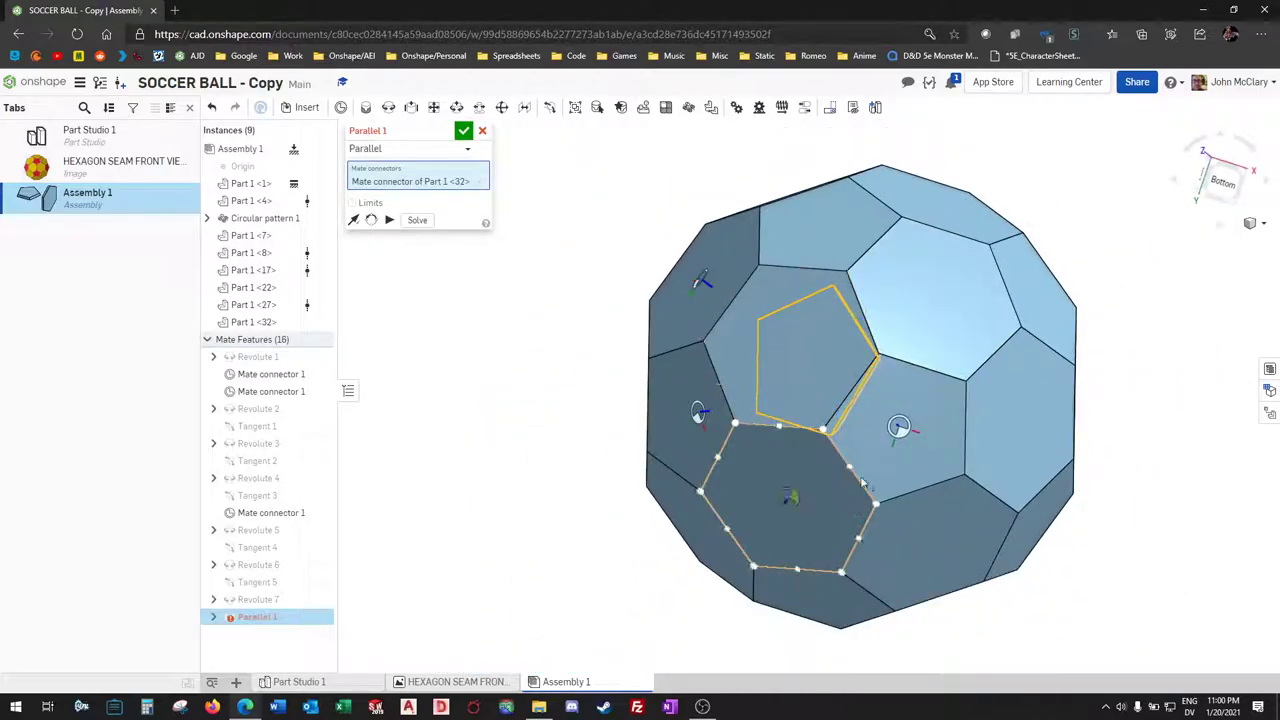
pyautogui.moveTo(870, 490); pyautogui.dragTo(845, 573, button='right')
pyautogui.scroll(-5, 803, 603)
pyautogui.moveTo(1077, 460); pyautogui.dragTo(1062, 412, button='right')
pyautogui.scroll(4, 870, 618)
pyautogui.click(804, 551)
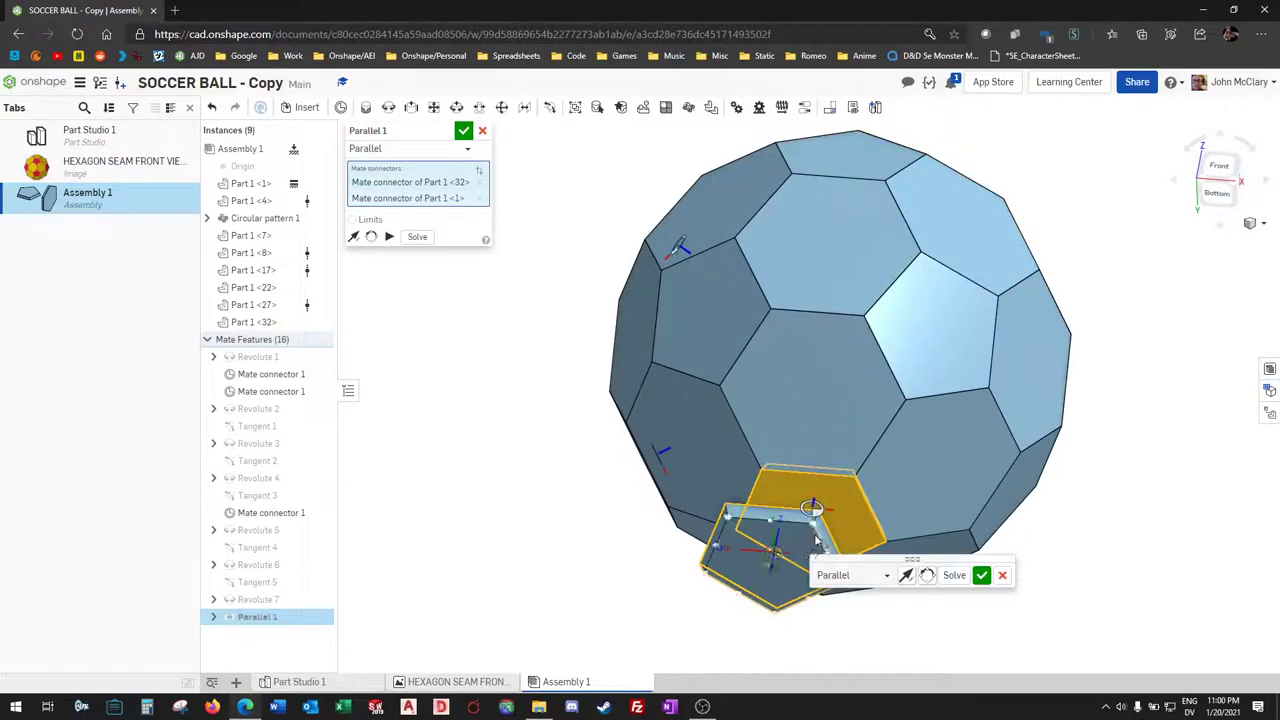
pyautogui.press('Return')
# Step: Delete the two extra mate connectors listed just above Revolute 2 and Revolute 5, keeping the one under Revolute 1
pyautogui.scroll(-3, 706, 482)
pyautogui.moveTo(706, 483); pyautogui.dragTo(670, 567, button='right')
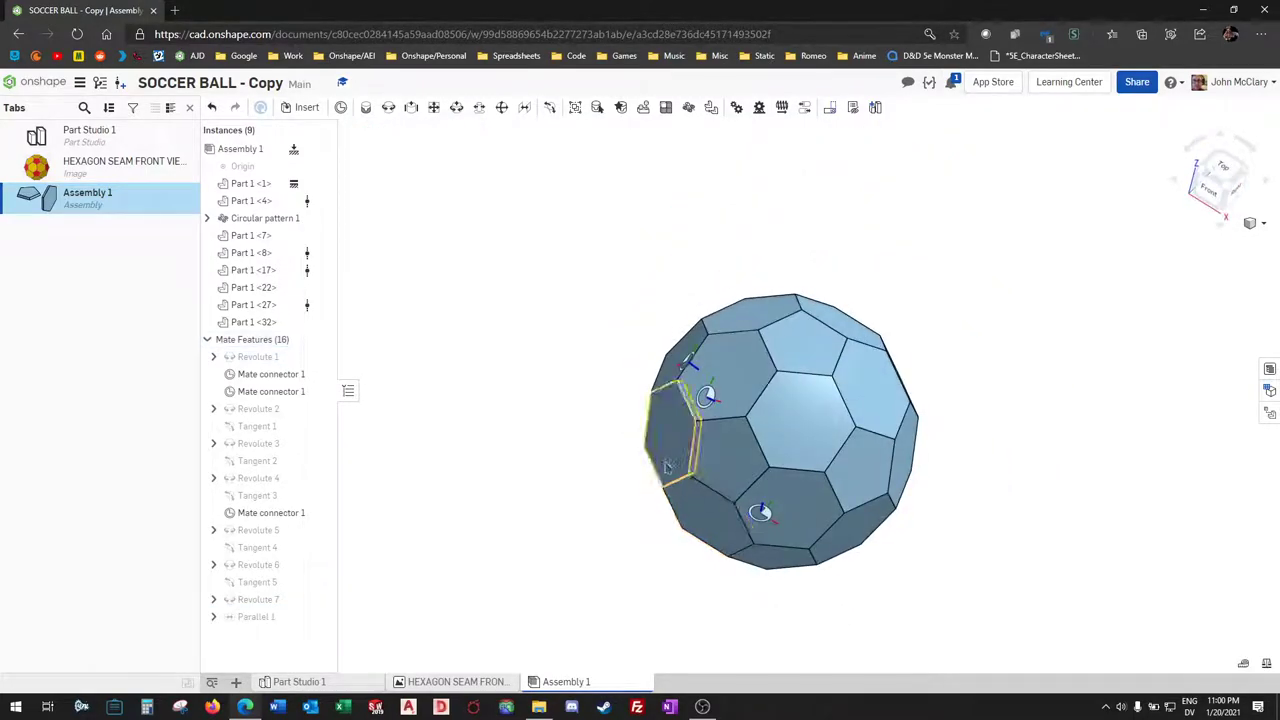
pyautogui.moveTo(666, 466); pyautogui.dragTo(513, 471, button='right')
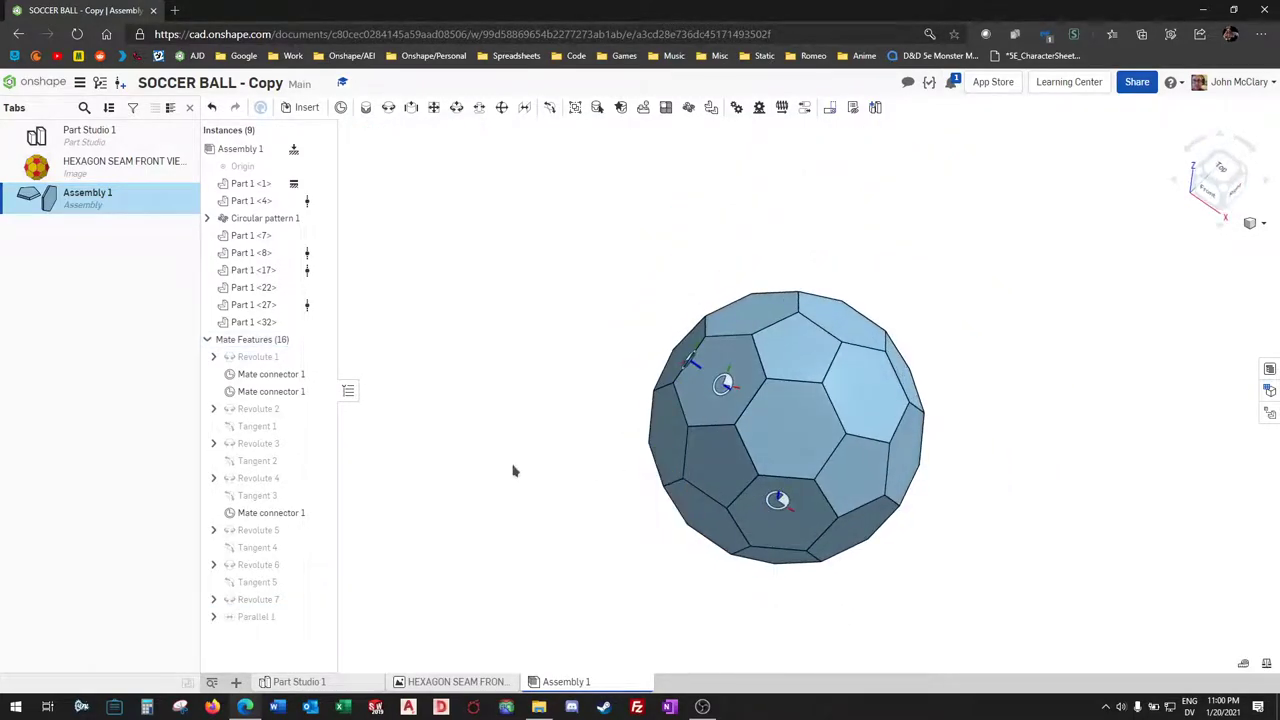
pyautogui.click(276, 518)
pyautogui.click(271, 397)
pyautogui.press('Delete')
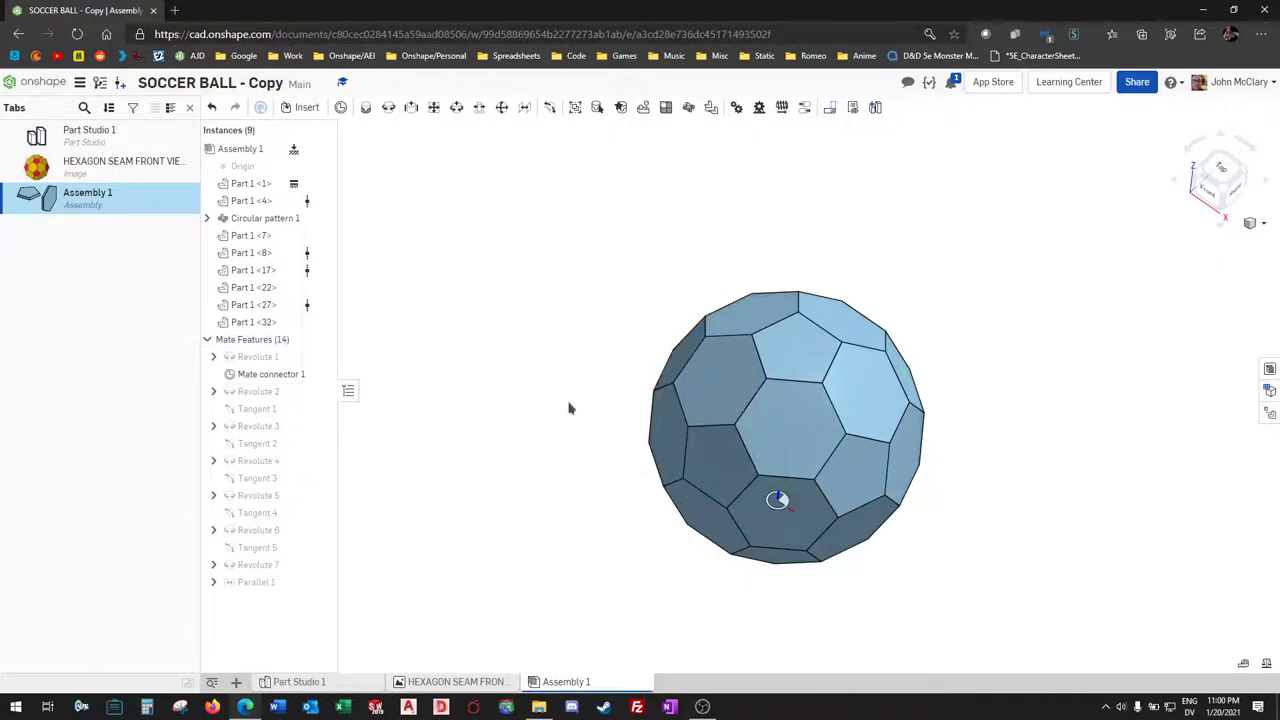